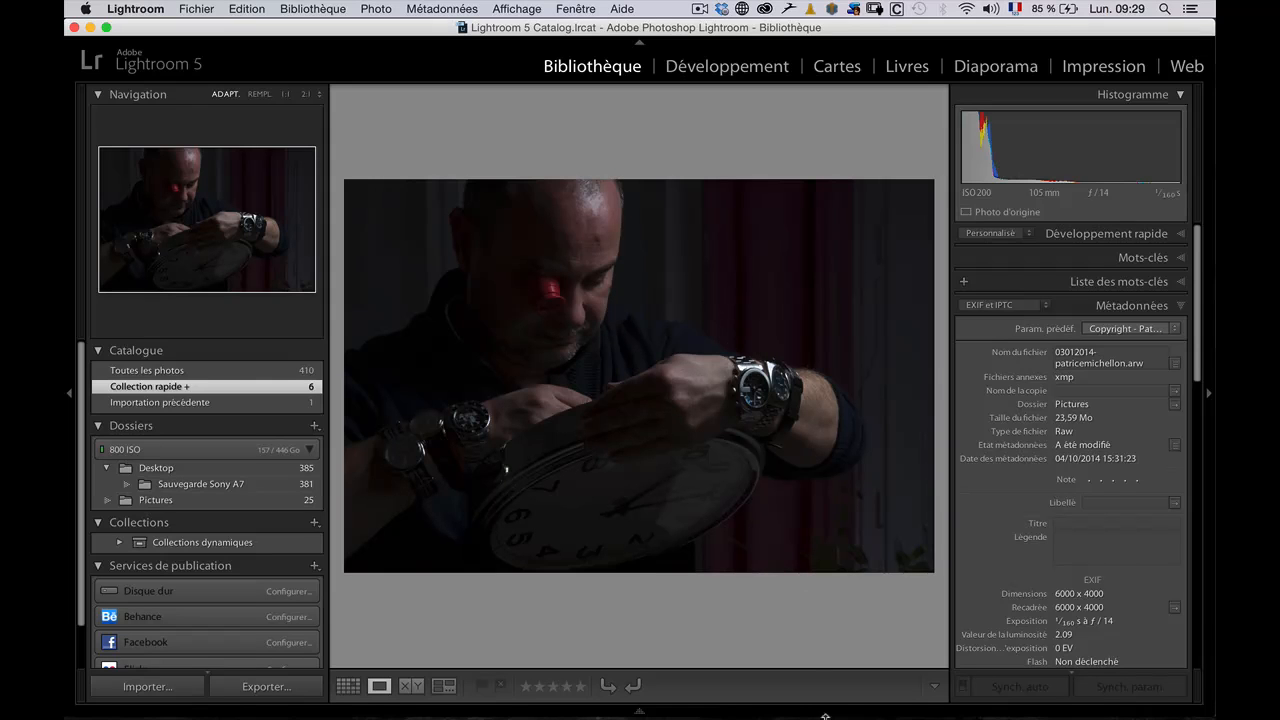
Switch to Photoshop, add a new layer, try a red brush circle around the forehead highlight and undo it
left_click(700, 700)
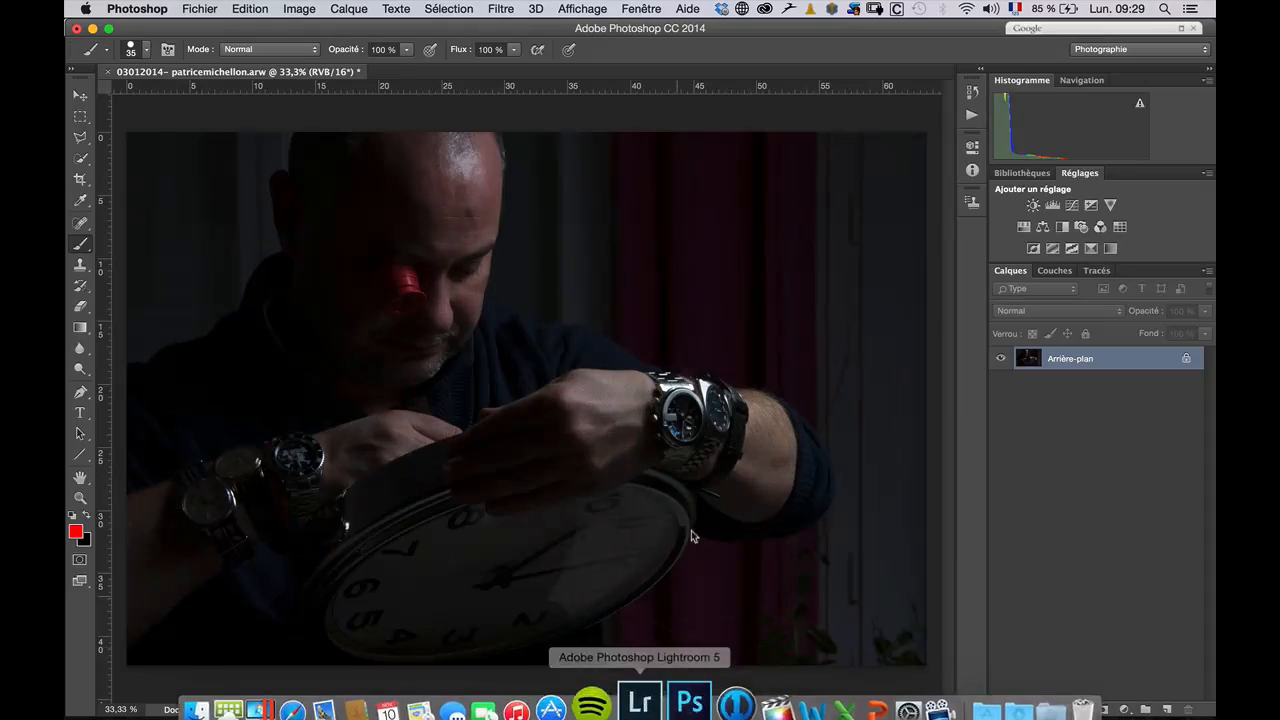
left_click(1166, 708)
mouse_move(440, 141)
left_mouse_down()
mouse_move(420, 200)
mouse_move(477, 150)
left_mouse_up()
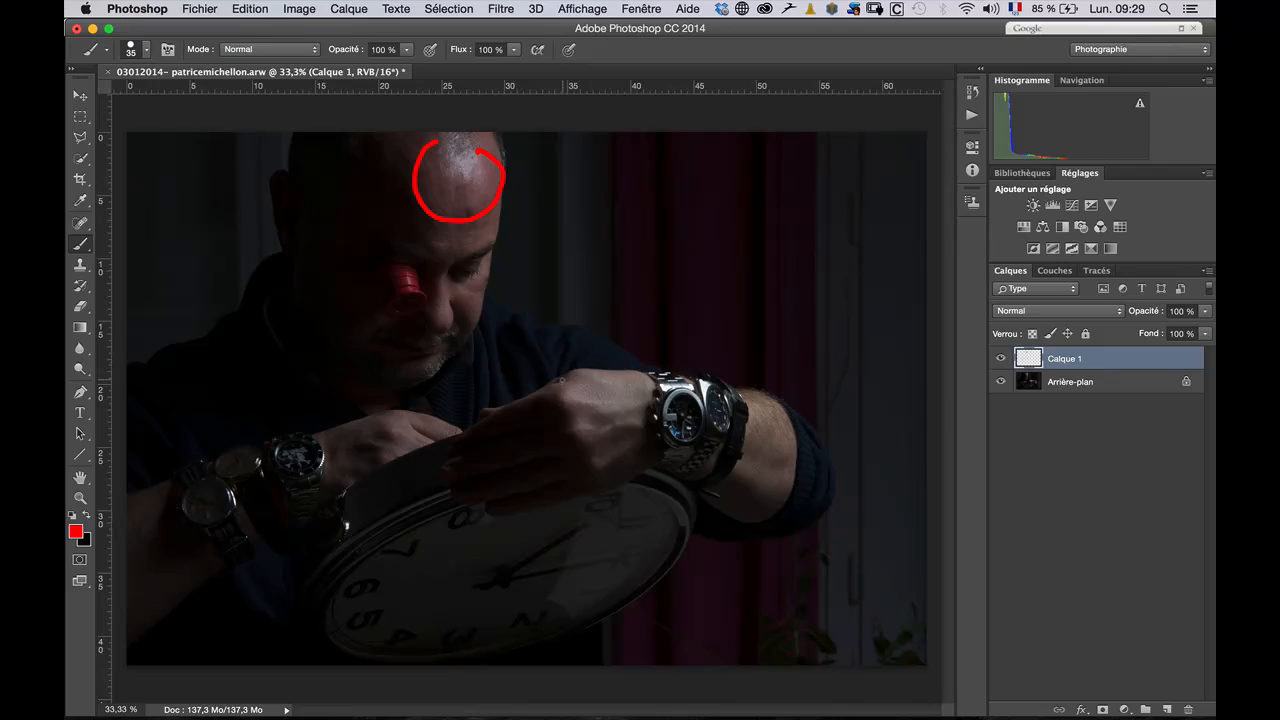
key("super+z")
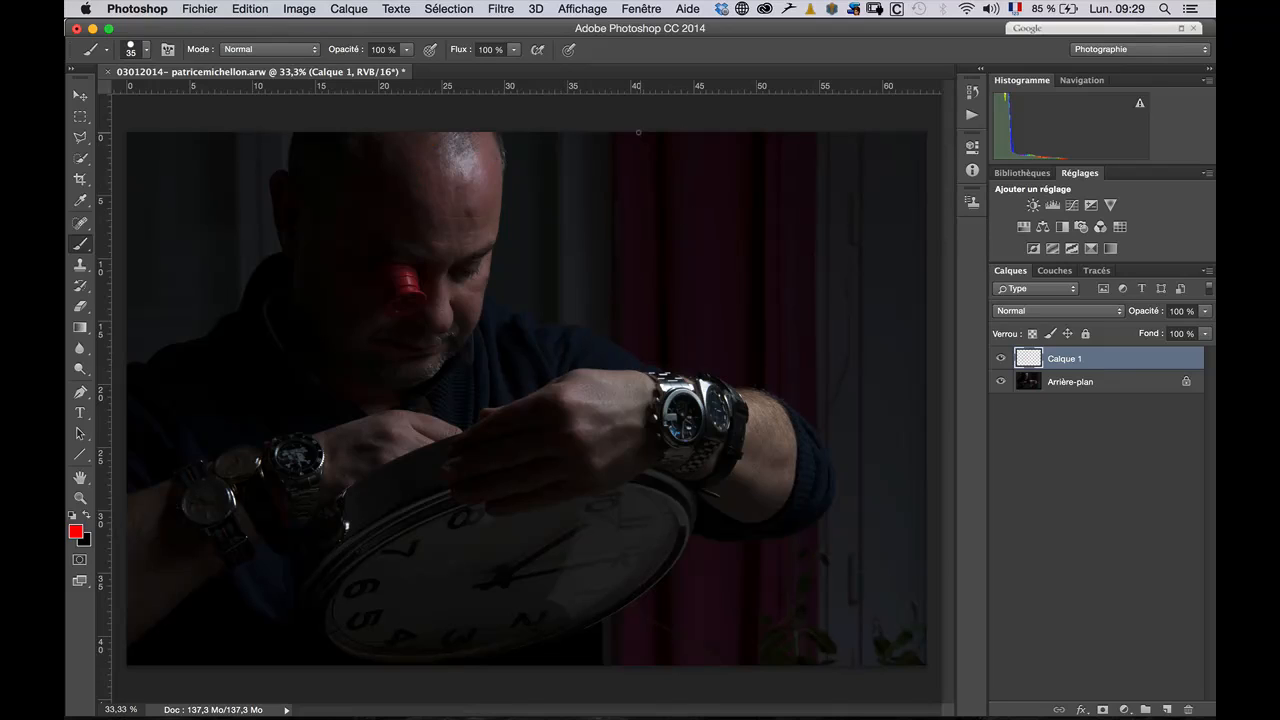
Mark the curtain and the background beside the face and above the wristwatches with red brush strokes, and delete the annotation layer
mouse_move(638, 131)
left_mouse_down()
mouse_move(660, 196)
mouse_move(683, 131)
left_mouse_up()
mouse_move(628, 176)
left_mouse_down()
mouse_move(798, 135)
mouse_move(931, 526)
left_mouse_up()
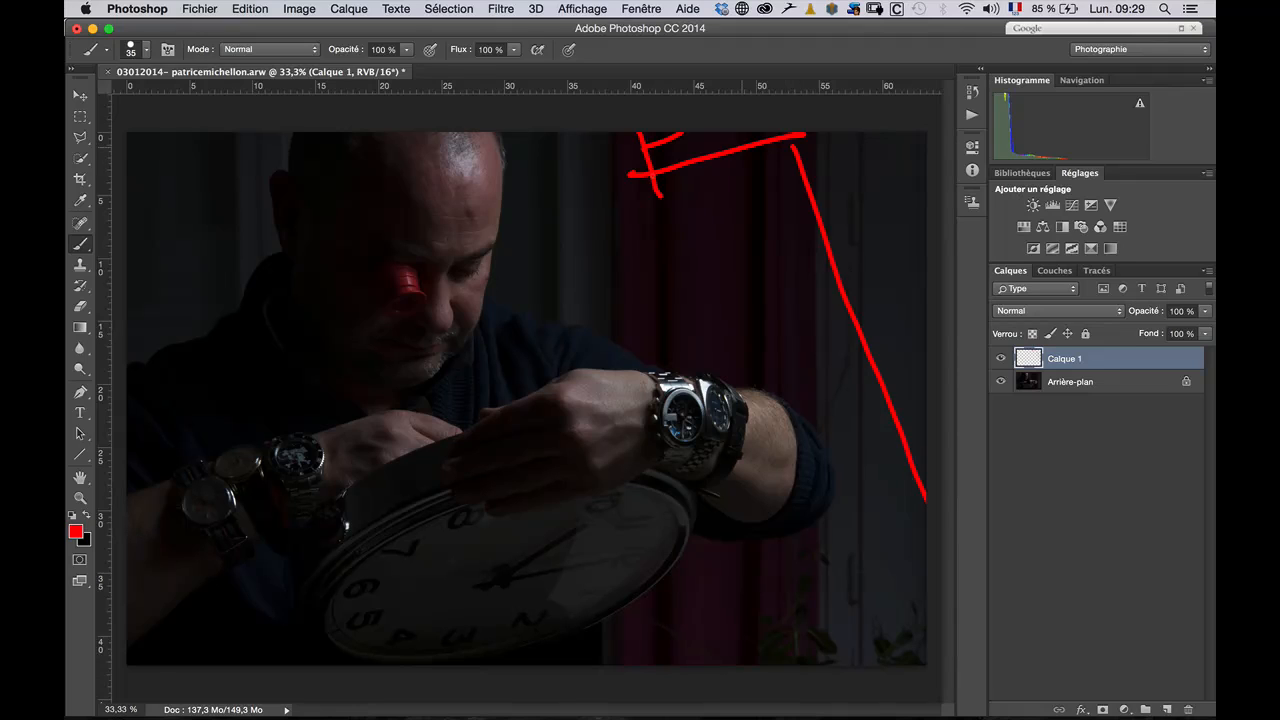
left_click_drag(533, 170, 567, 247)
left_click_drag(671, 362, 740, 376)
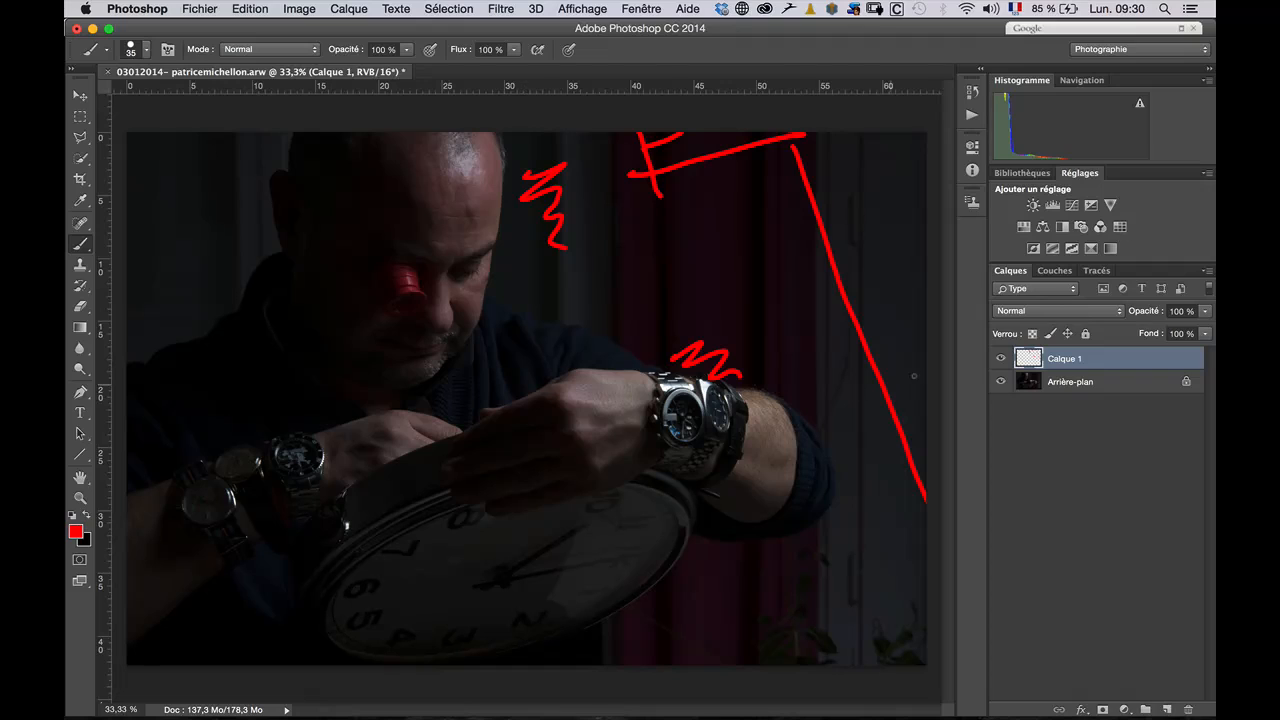
key("Delete")
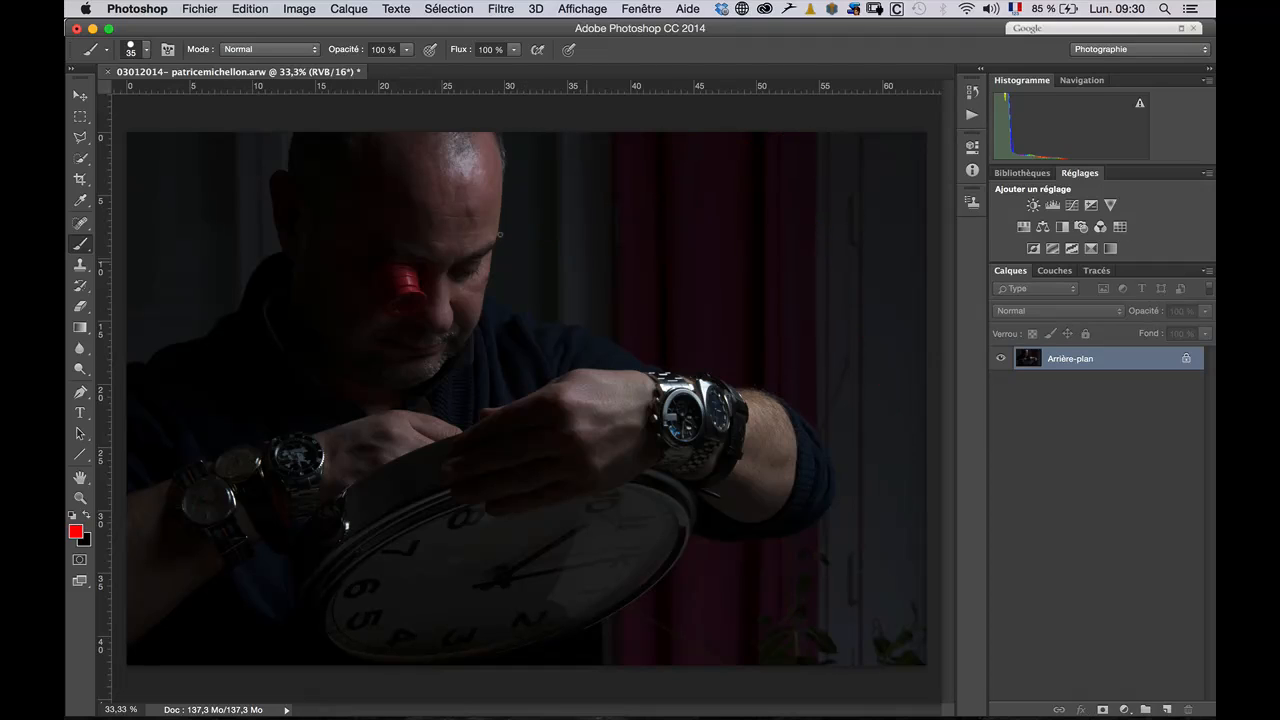
Quit Photoshop without saving the photo's changes and switch back to Lightroom
key("super+q")
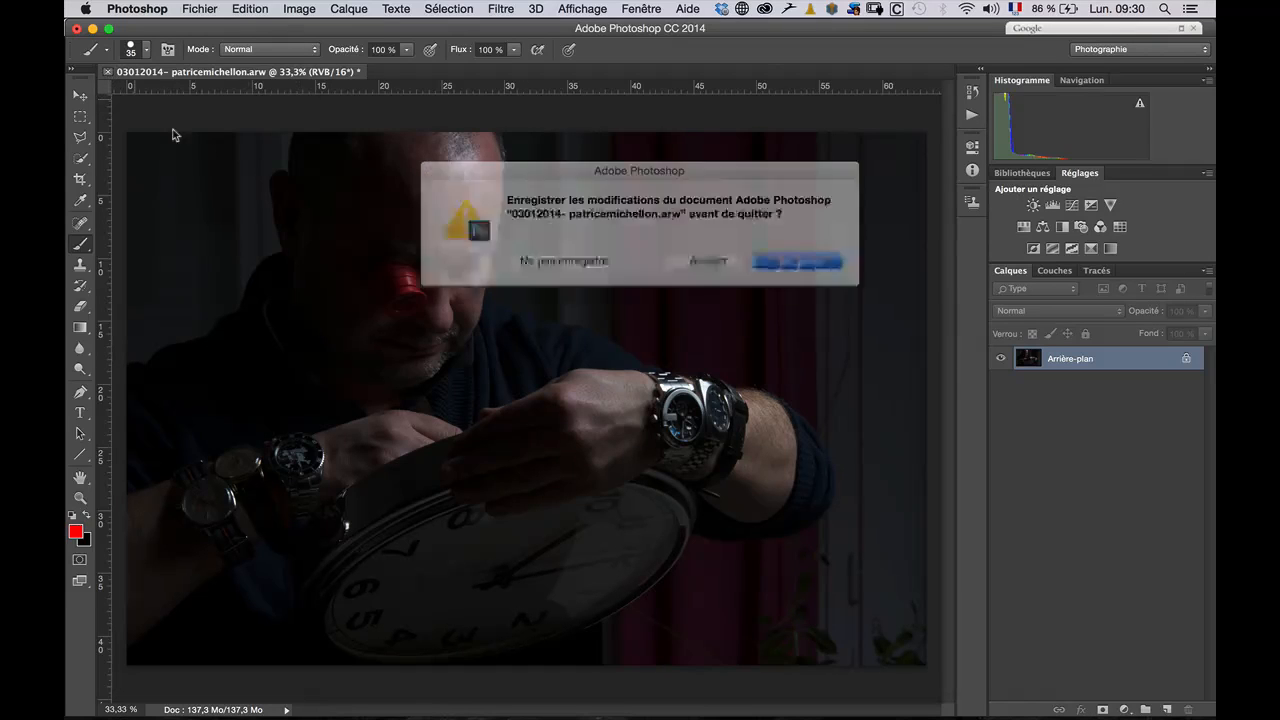
left_click(552, 260)
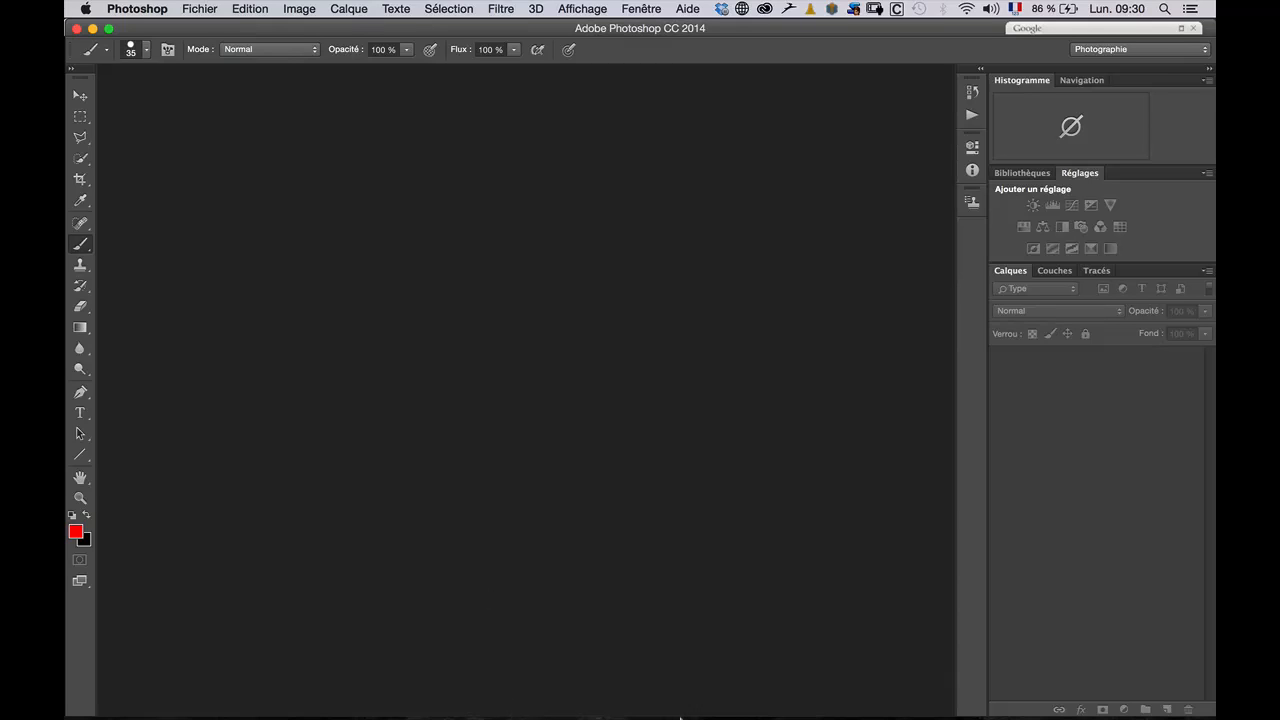
left_click(646, 686)
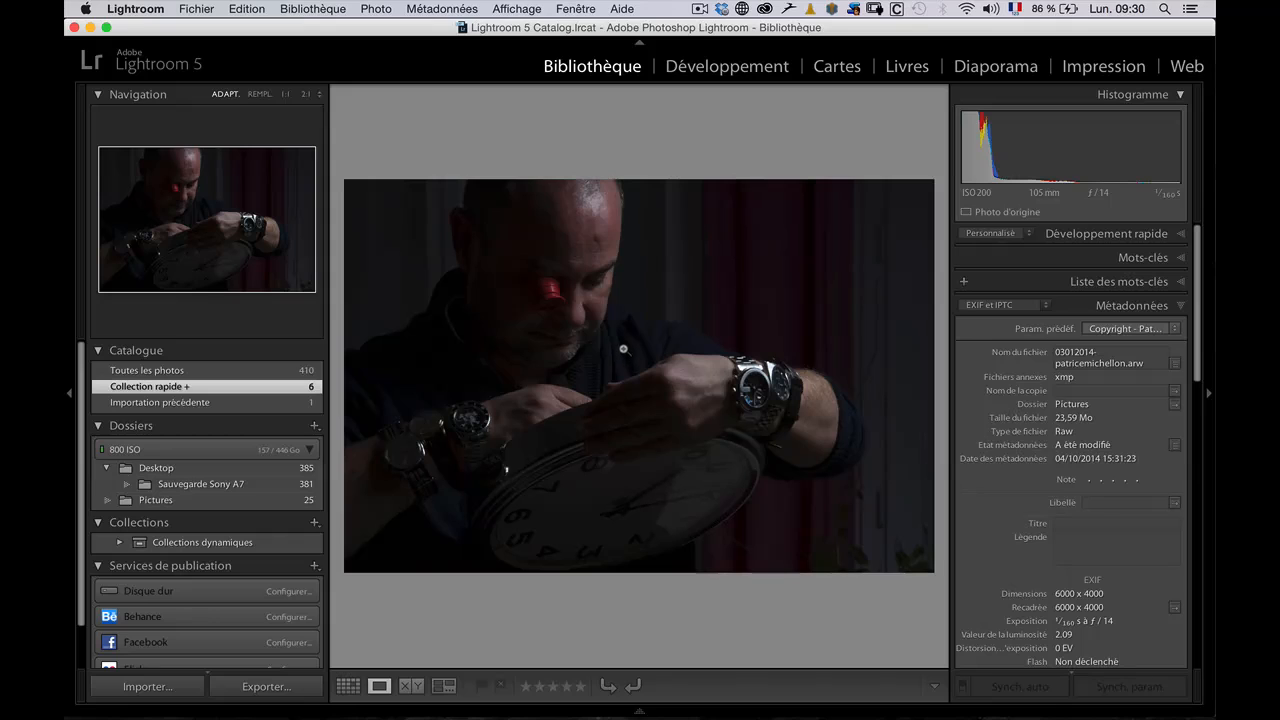
Open the photo in the Develop module and set the basic exposure to +0,16
left_click(724, 70)
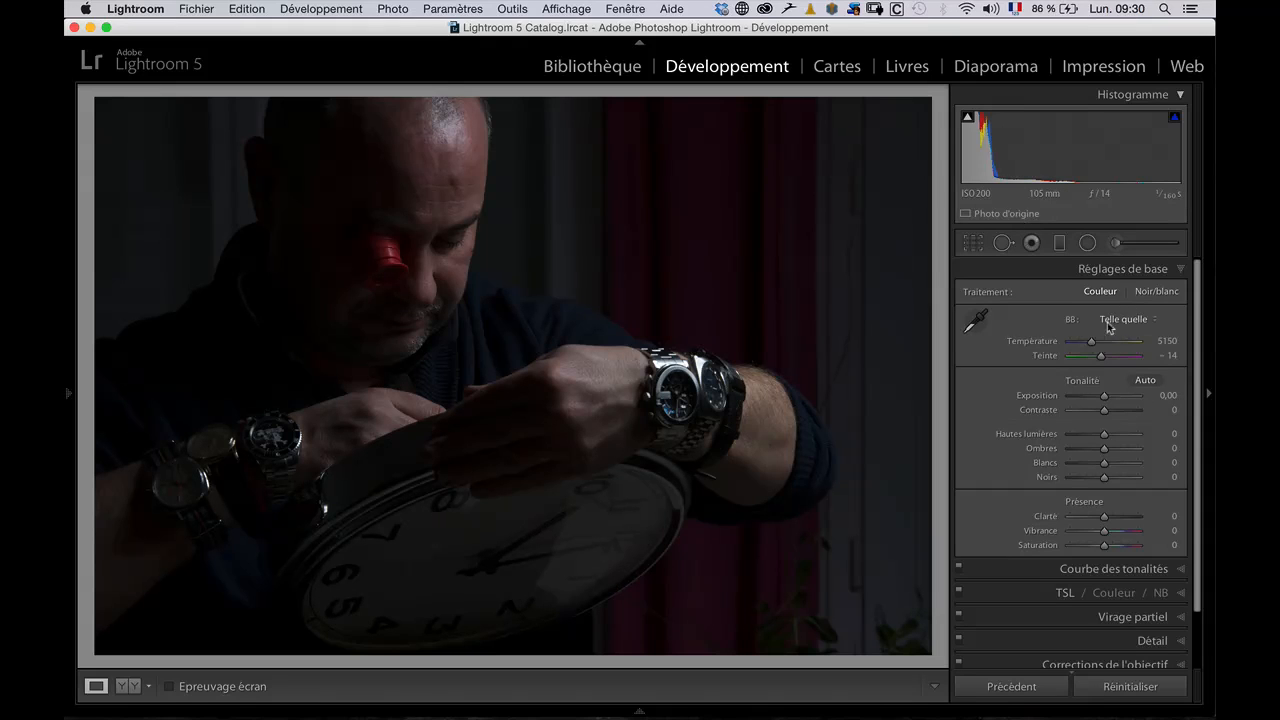
left_click_drag(1104, 396, 1106, 399)
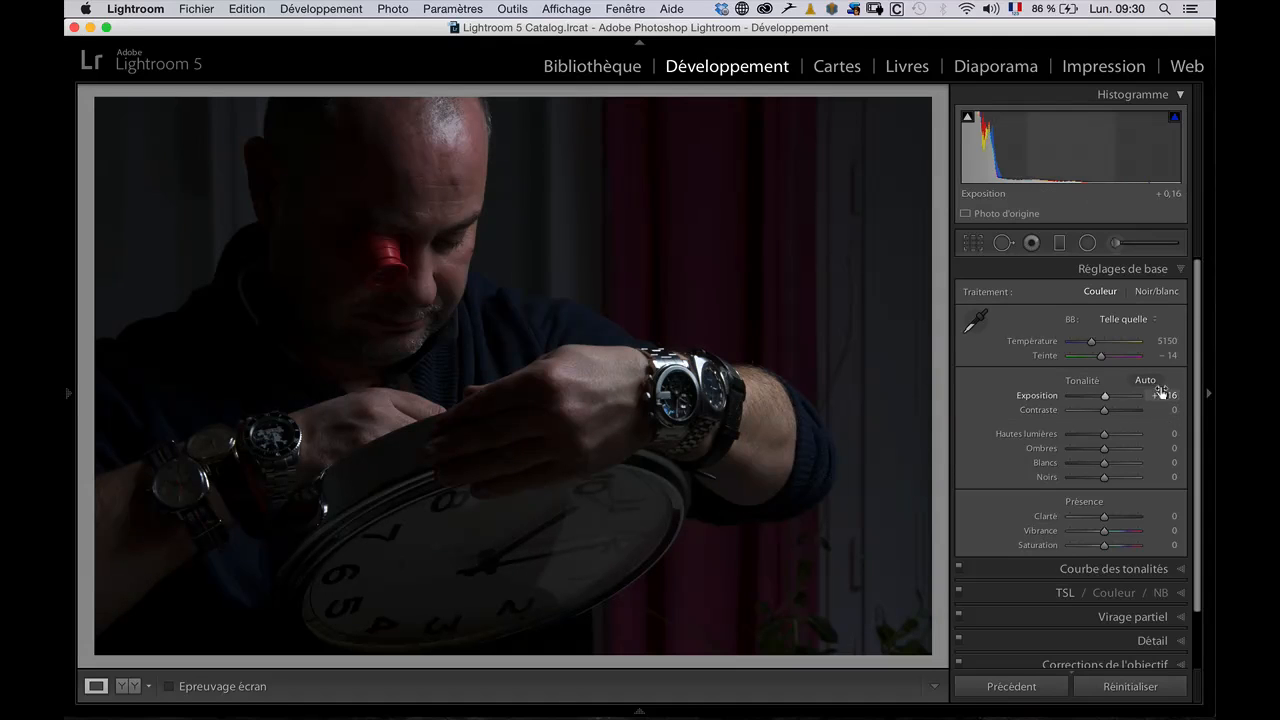
Set up the Adjustment Brush with its effects reset, exposure −3,33, size 35,1 and feather 52
left_click(1118, 246)
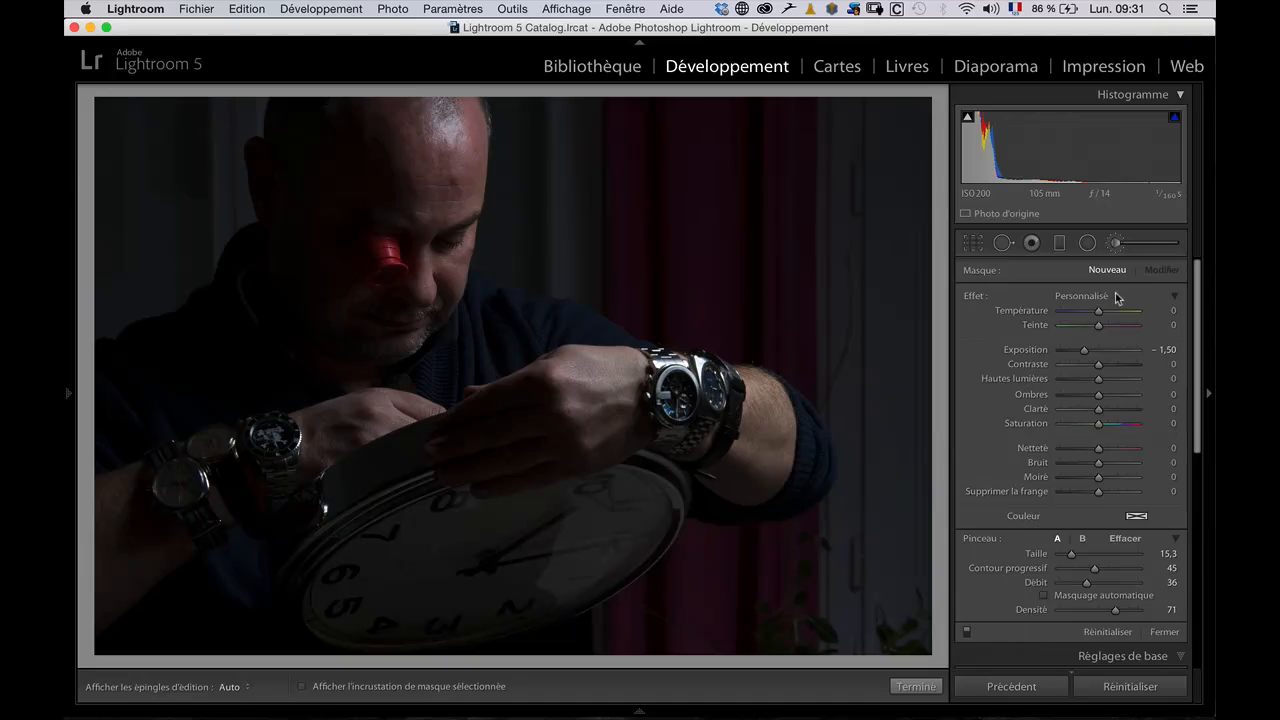
double_click(975, 297)
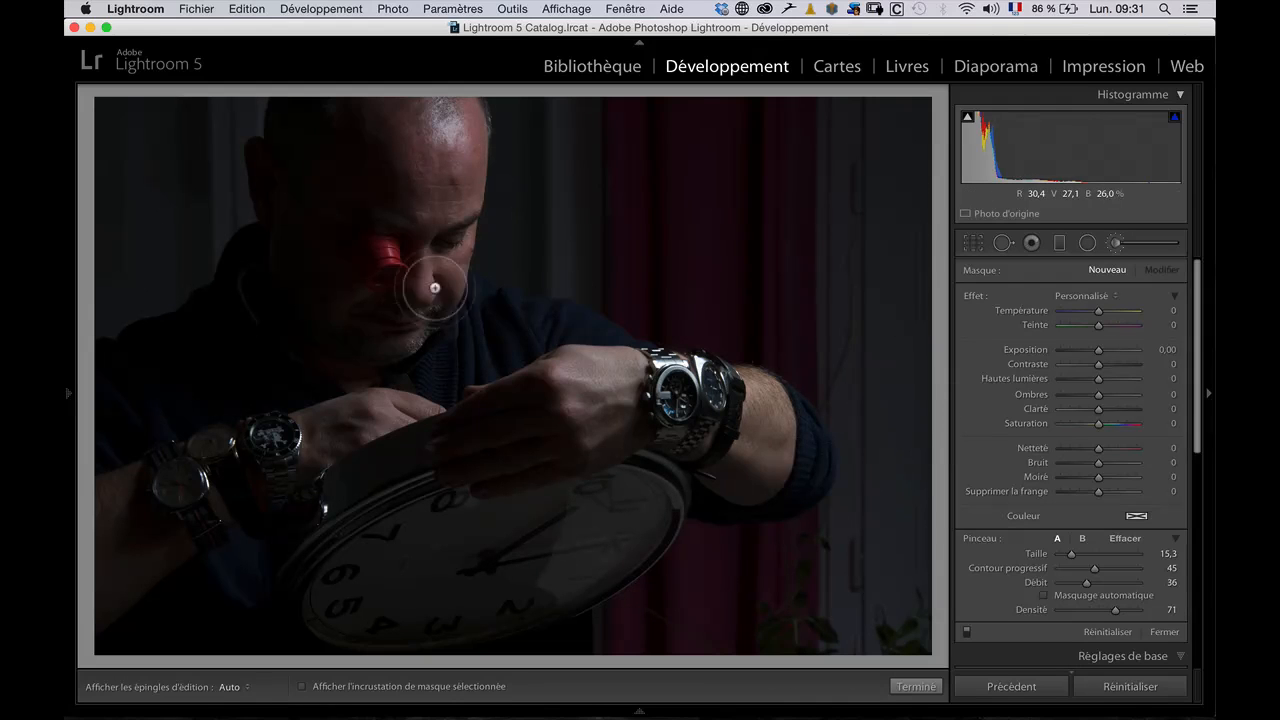
left_click_drag(1086, 352, 1064, 354)
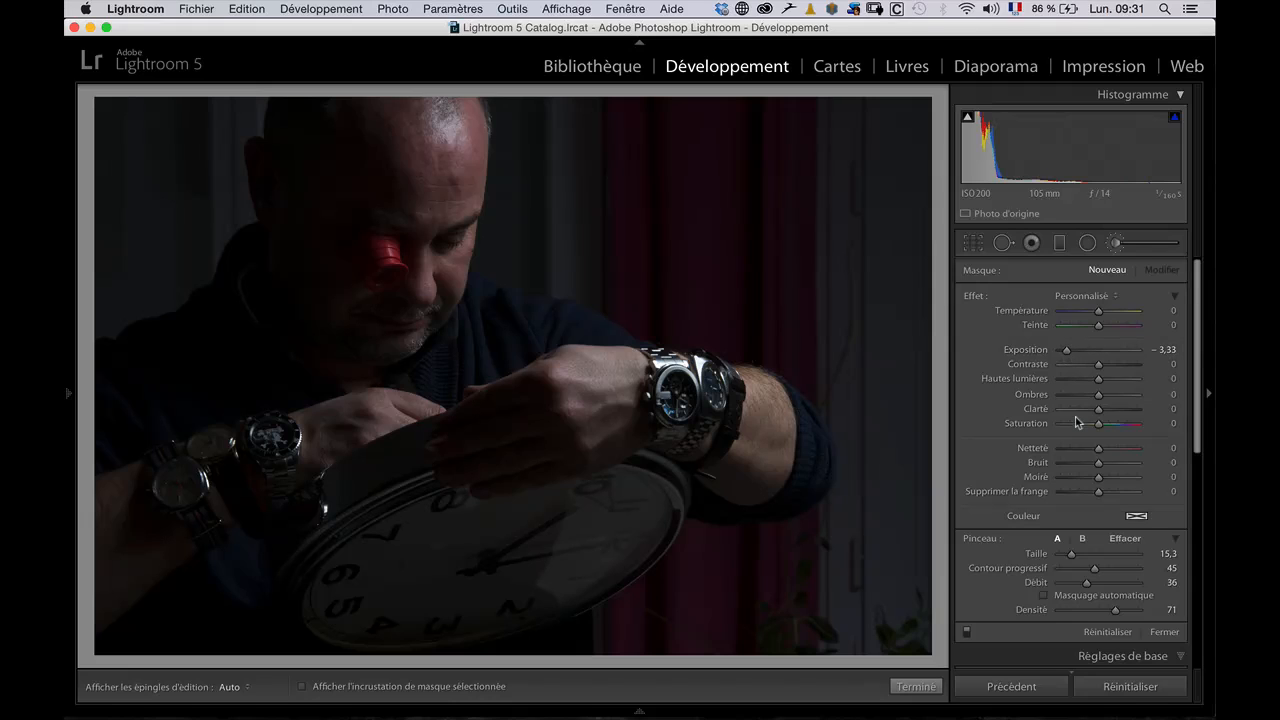
mouse_move(1078, 555)
left_mouse_down()
mouse_move(1103, 572)
mouse_move(1091, 556)
left_mouse_up()
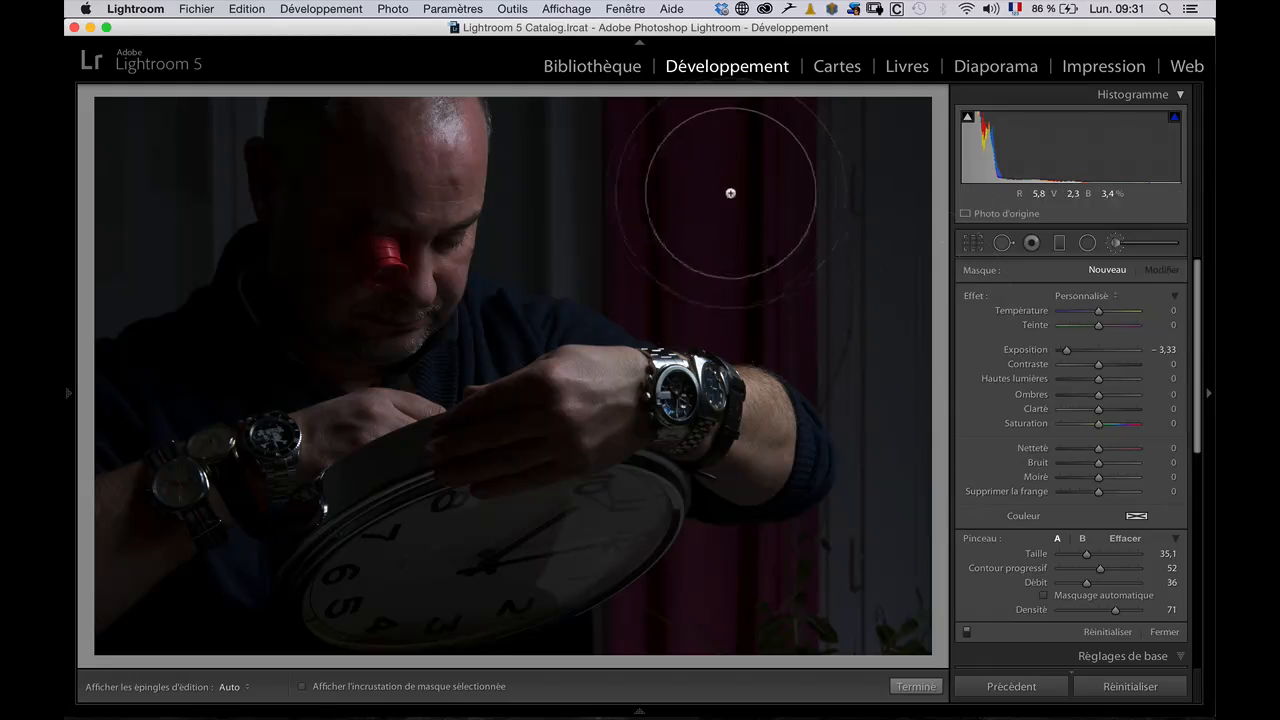
Paint the underexposure mask over the curtain and the background behind the forearm, with the brush flow raised to 52
key("h")
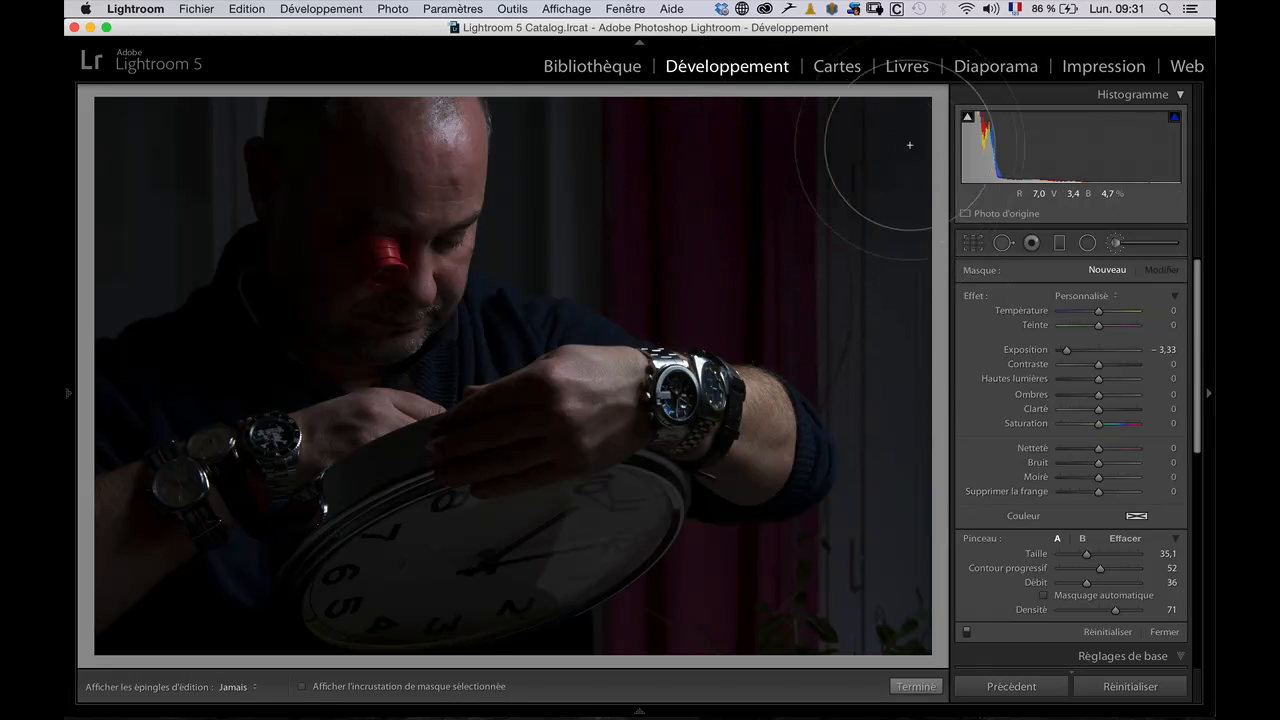
key("h")
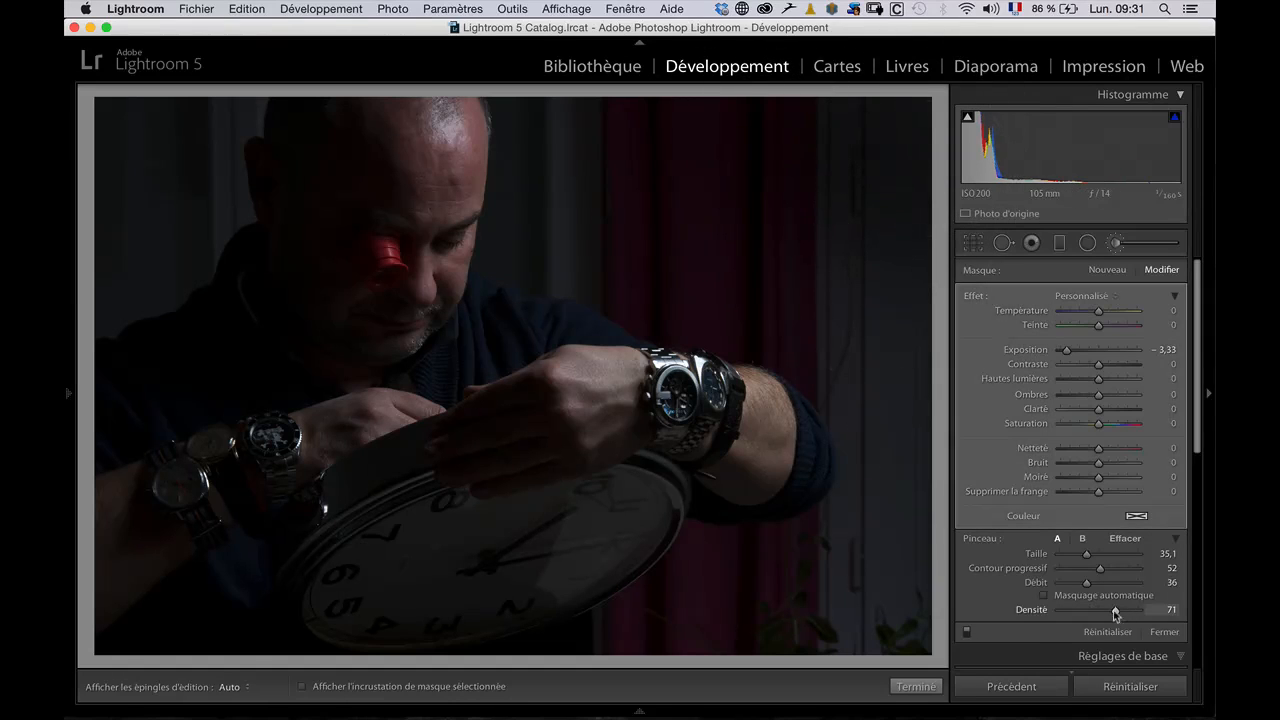
left_click(1099, 582)
key("h")
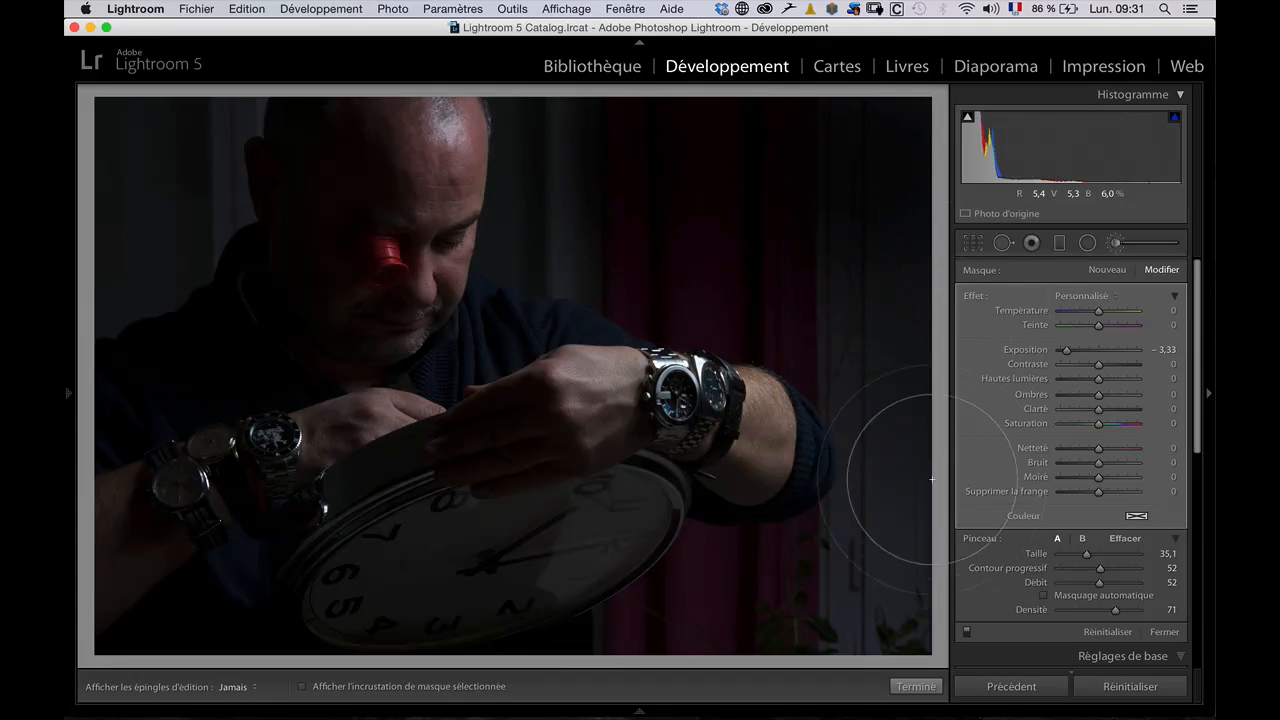
mouse_move(860, 598)
left_mouse_down()
mouse_move(754, 645)
mouse_move(650, 640)
mouse_move(903, 636)
mouse_move(935, 613)
mouse_move(924, 491)
mouse_move(935, 346)
mouse_move(897, 194)
mouse_move(859, 116)
mouse_move(872, 208)
mouse_move(735, 173)
mouse_move(656, 128)
mouse_move(612, 135)
left_mouse_up()
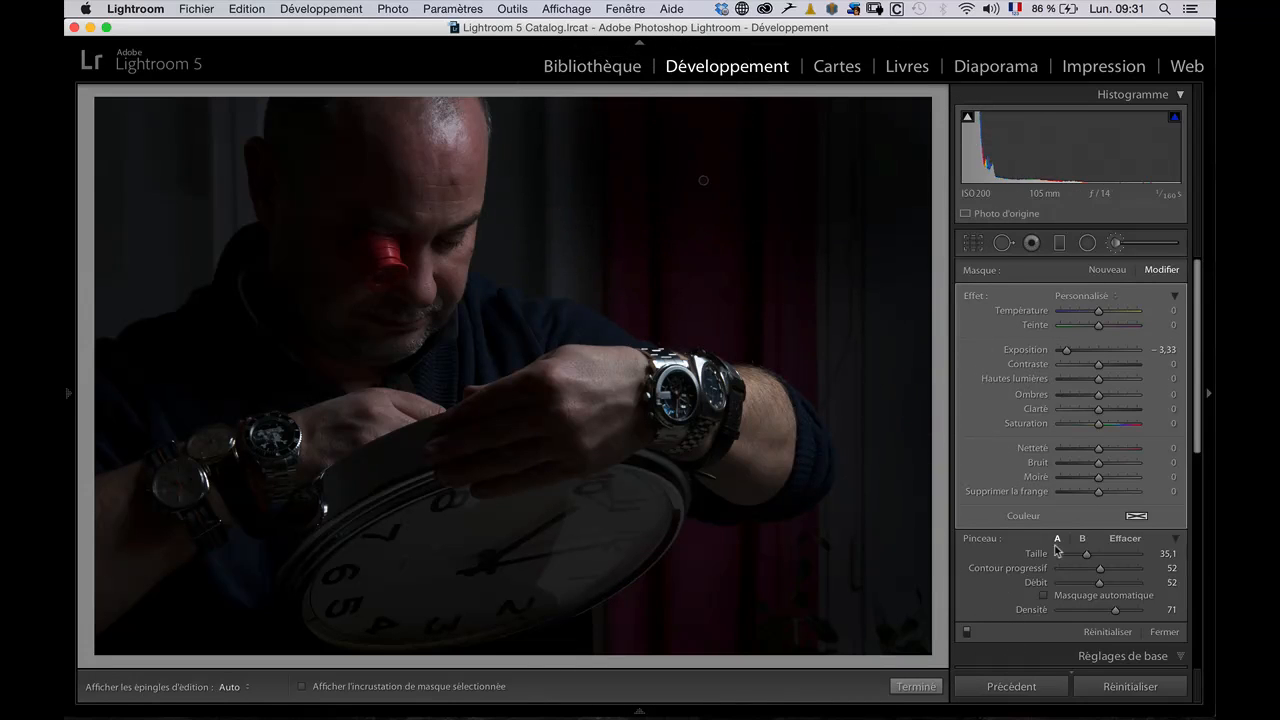
Reduce the brush size to 28,9 and extend the mask over the lower curtain and the background behind the man's head
left_click_drag(1086, 553, 1076, 557)
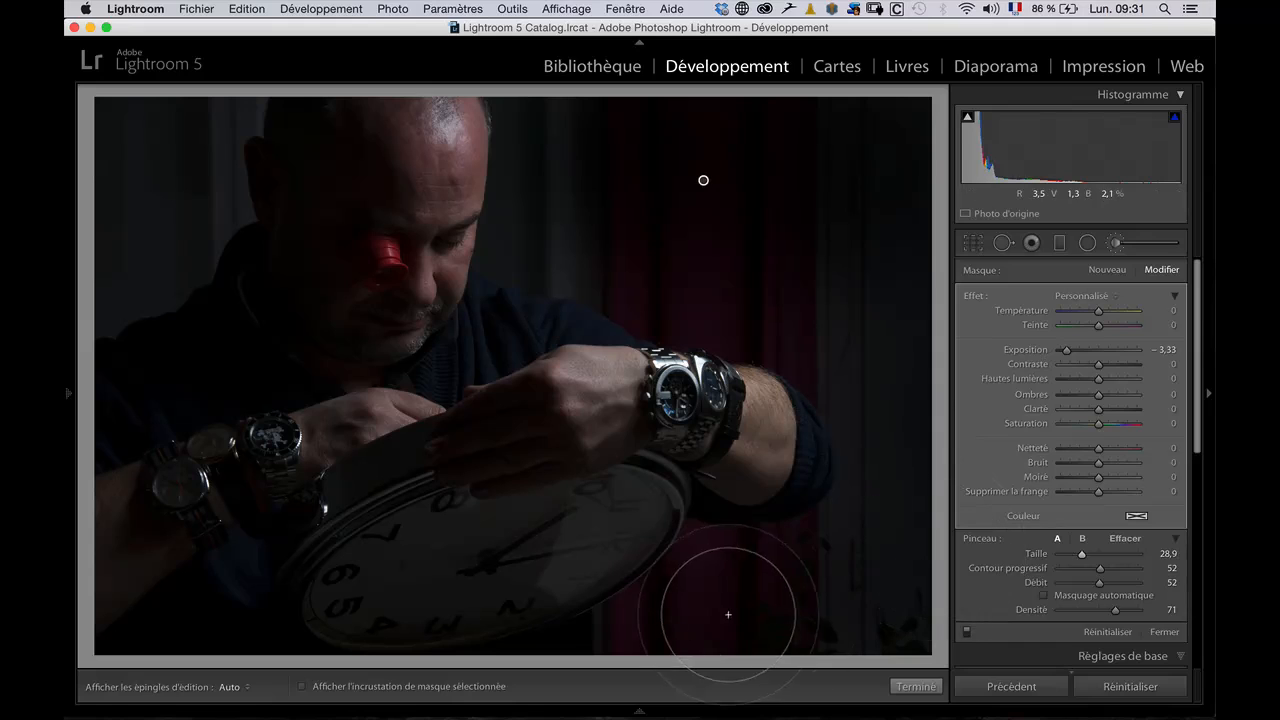
key("h")
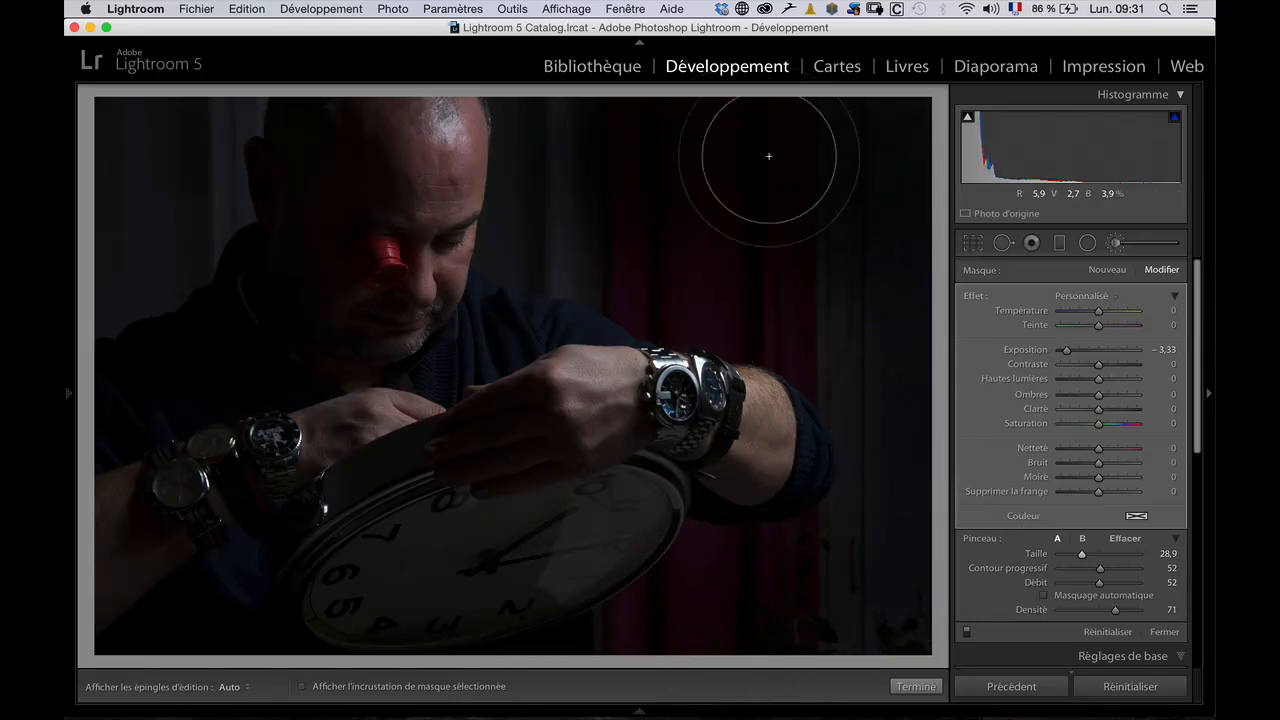
key("h")
key("h")
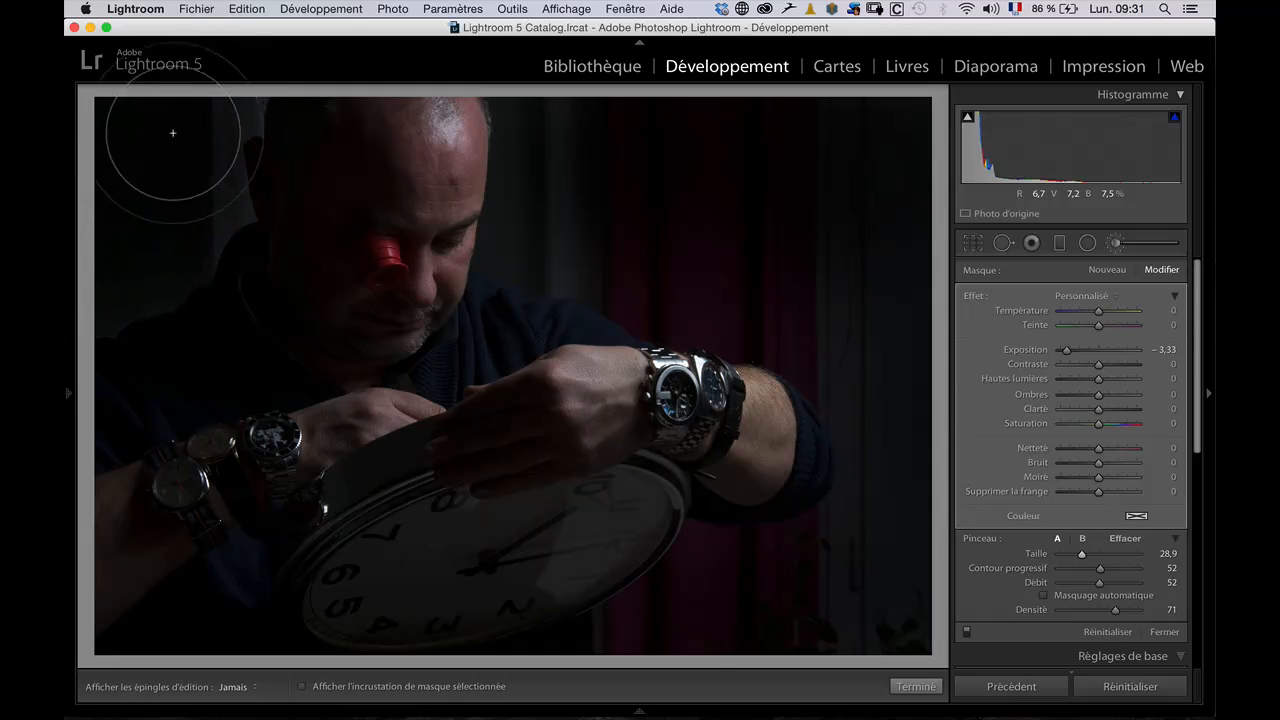
key("h")
Start a new brush mask with shadows −35, size 25,9, flow 56 and density 65, and darken the curtain and background on both sides
left_click(1104, 276)
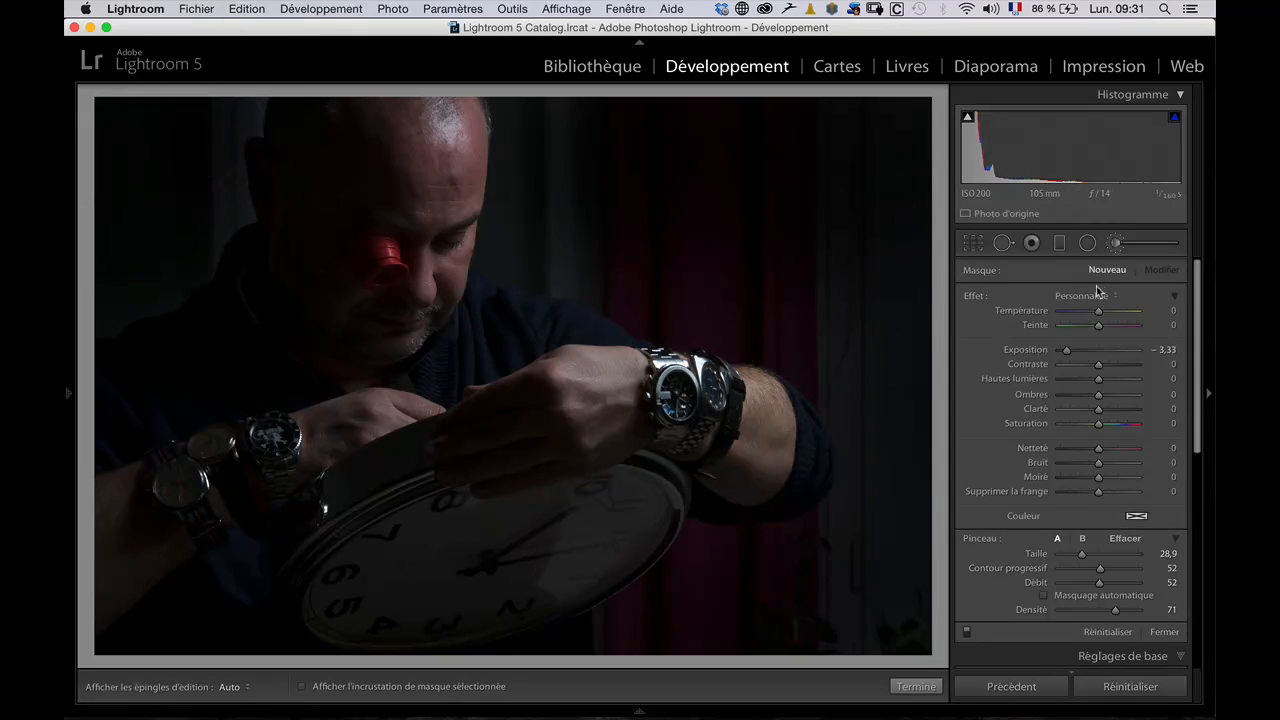
left_click_drag(1096, 396, 1082, 397)
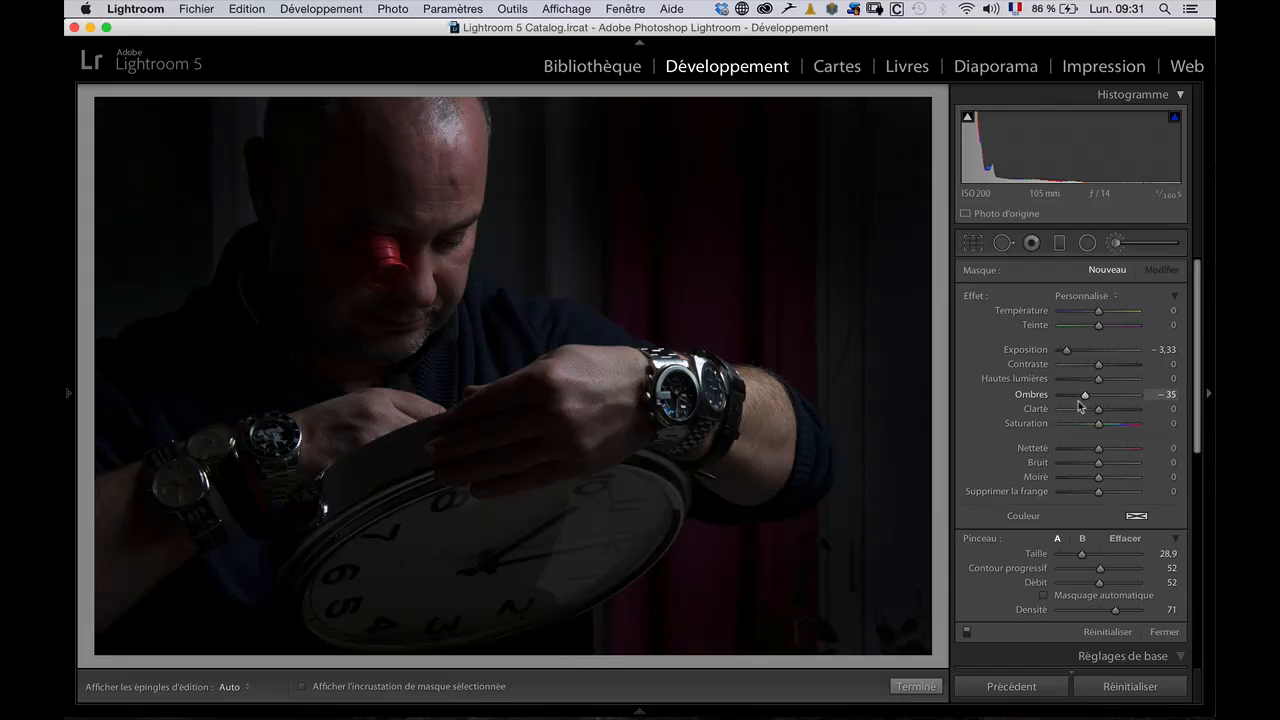
left_click(1106, 583)
left_click_drag(1114, 612, 1109, 611)
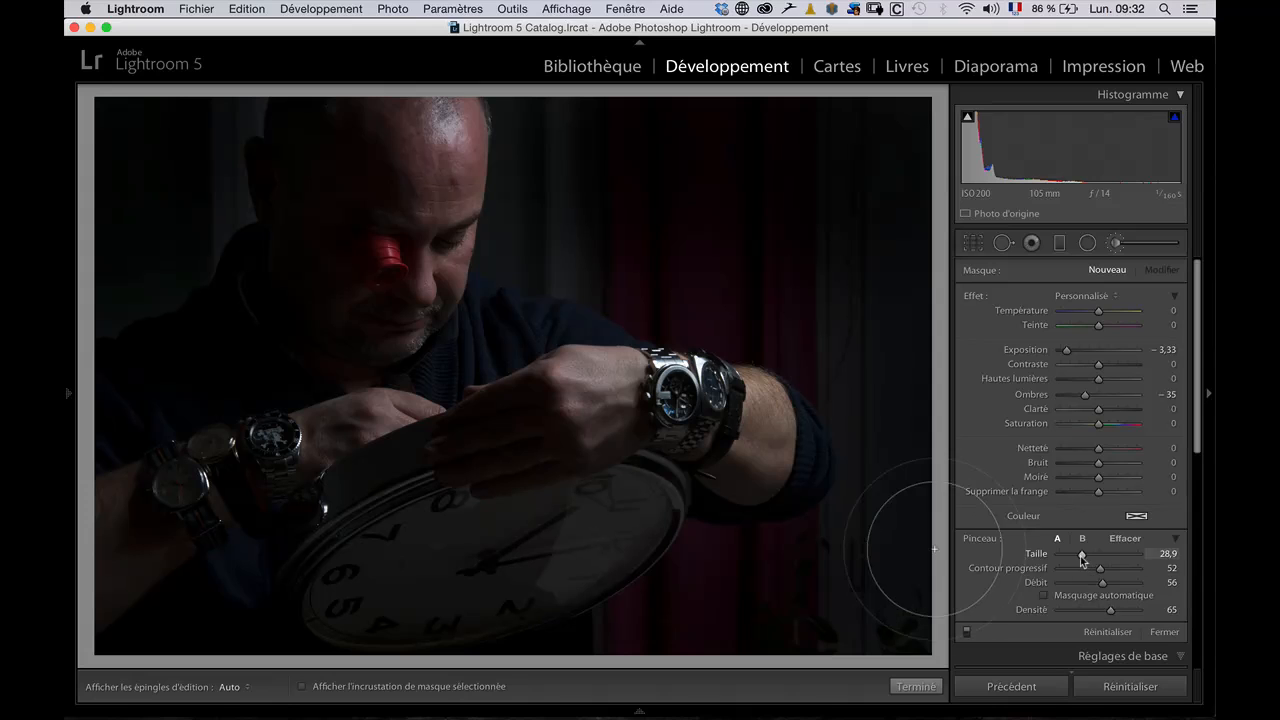
left_click_drag(1082, 556, 1079, 556)
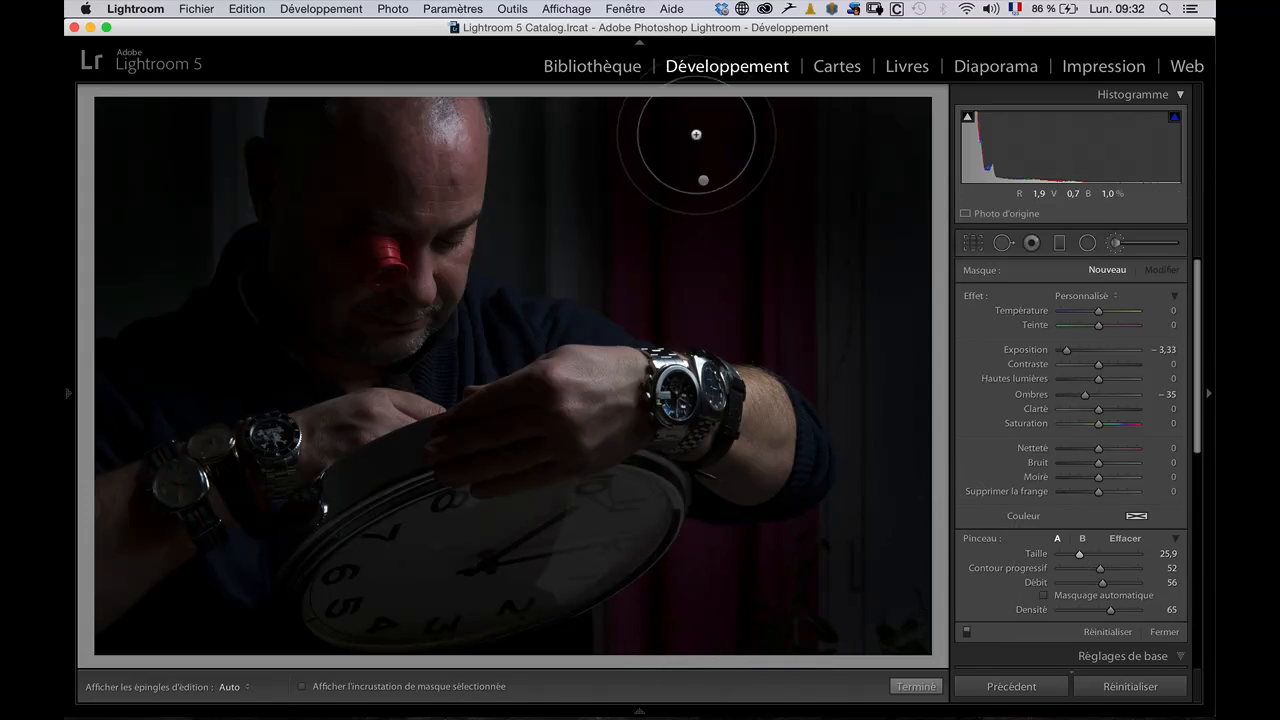
key("h")
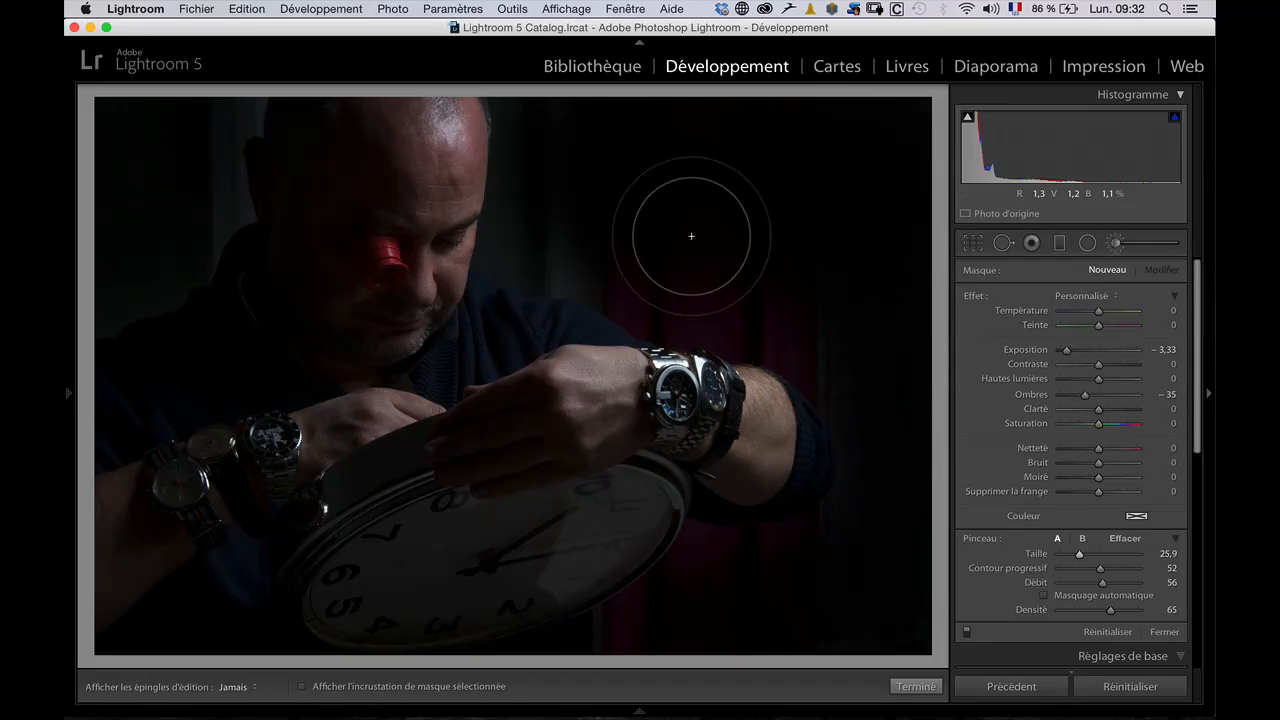
mouse_move(197, 211)
left_mouse_down()
mouse_move(147, 209)
mouse_move(202, 92)
mouse_move(179, 131)
mouse_move(207, 101)
mouse_move(179, 239)
mouse_move(194, 240)
mouse_move(107, 316)
mouse_move(162, 271)
mouse_move(138, 151)
mouse_move(163, 105)
mouse_move(160, 240)
left_mouse_up()
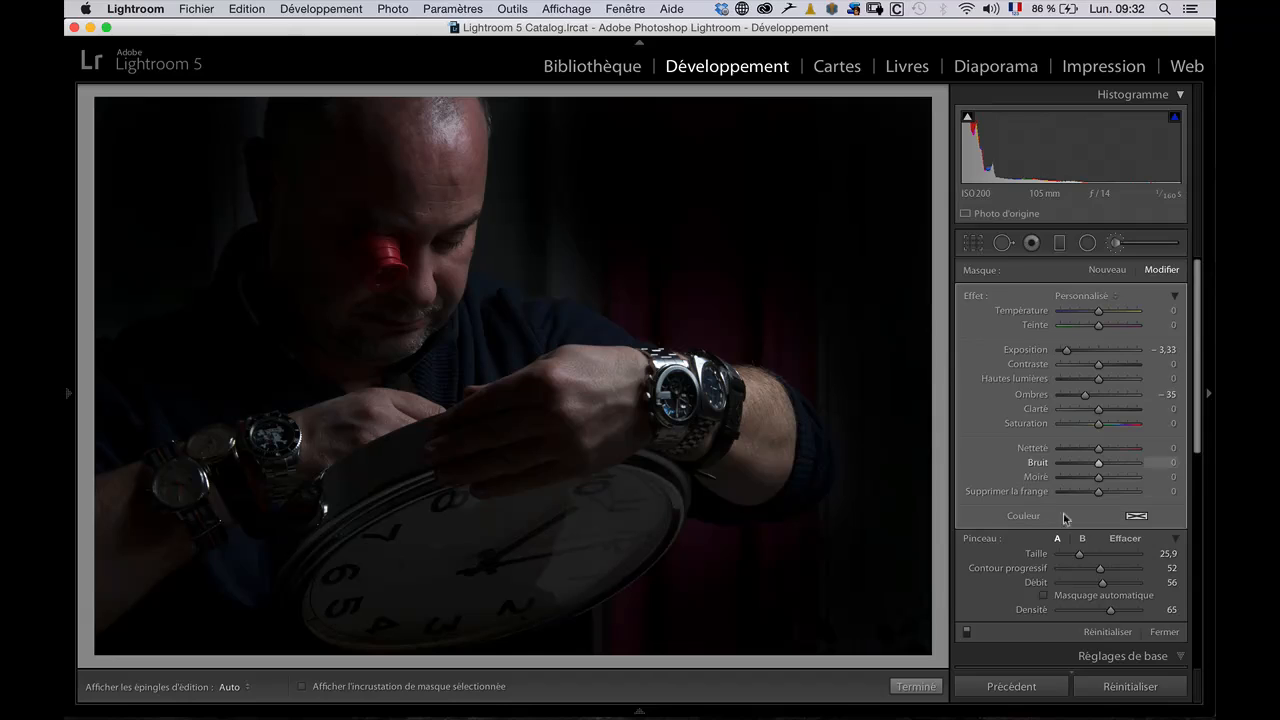
Start another brush mask at size 13,1 on the background in front of the face, and enable Auto Mask
left_click_drag(1079, 555, 1070, 556)
left_click(1107, 269)
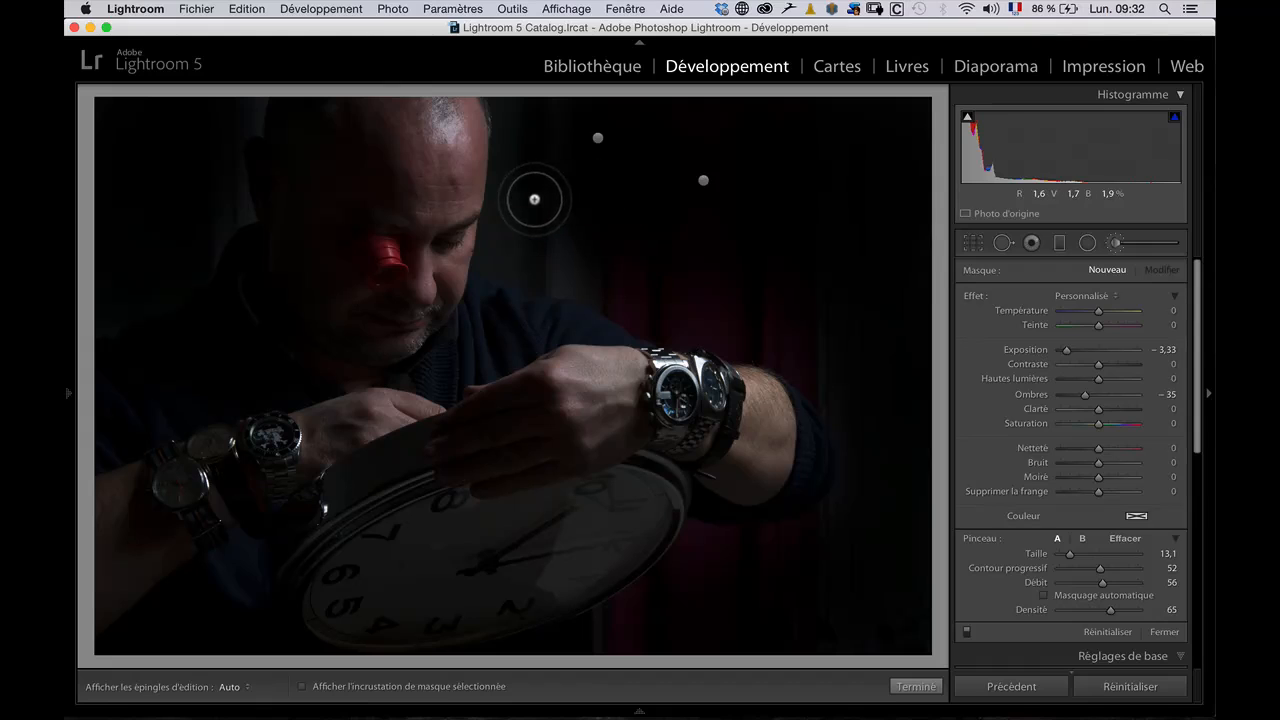
key("h")
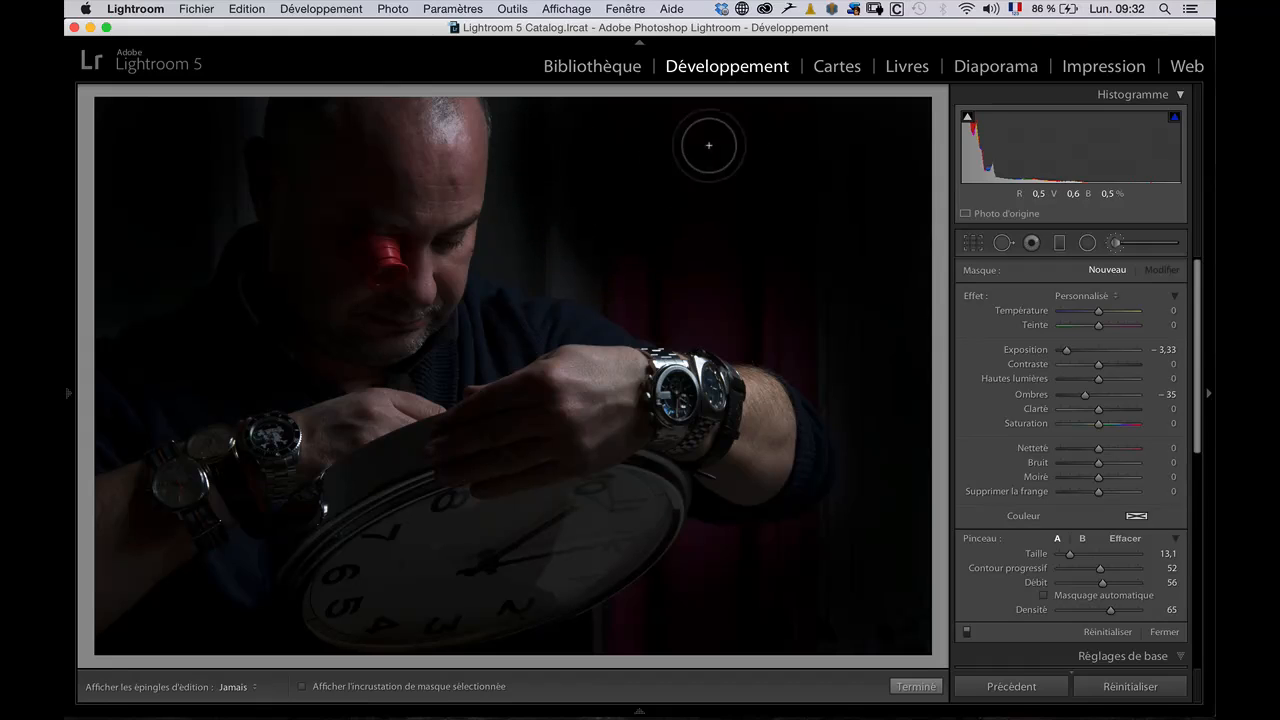
key("h")
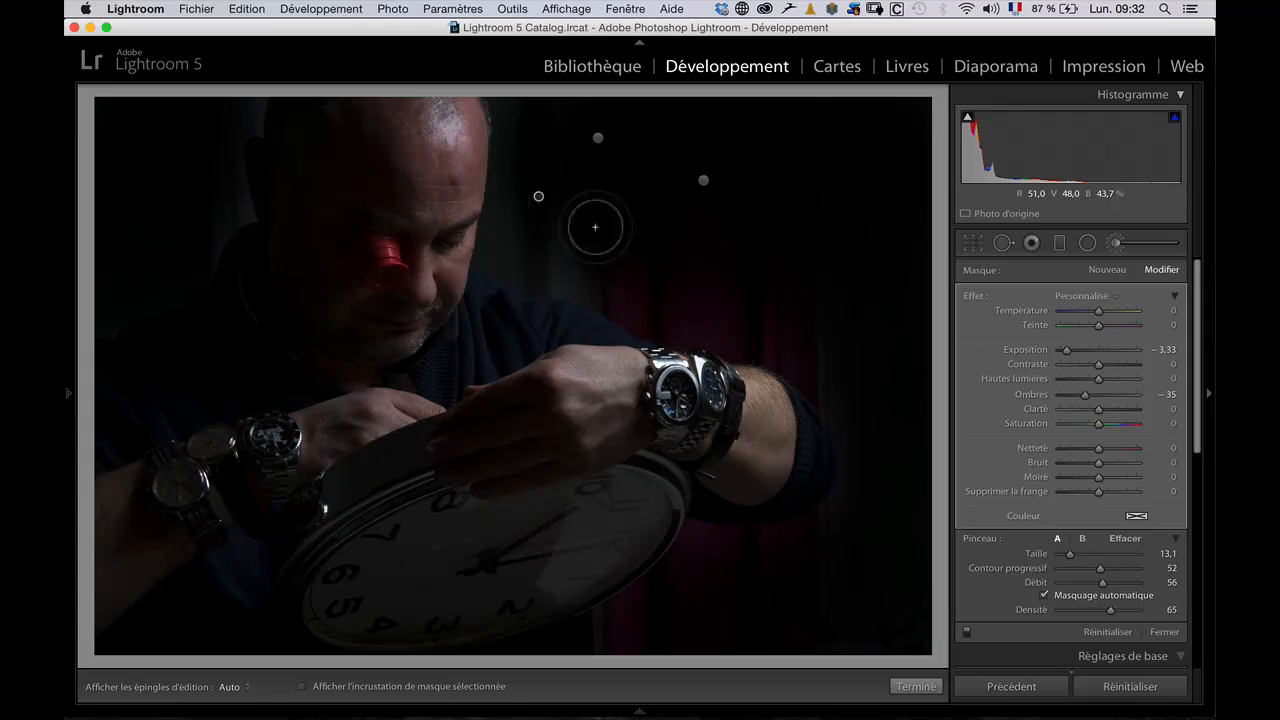
Darken the remaining background along the face, the shoulder and above the wristwatches with the auto-masked brush
key("h")
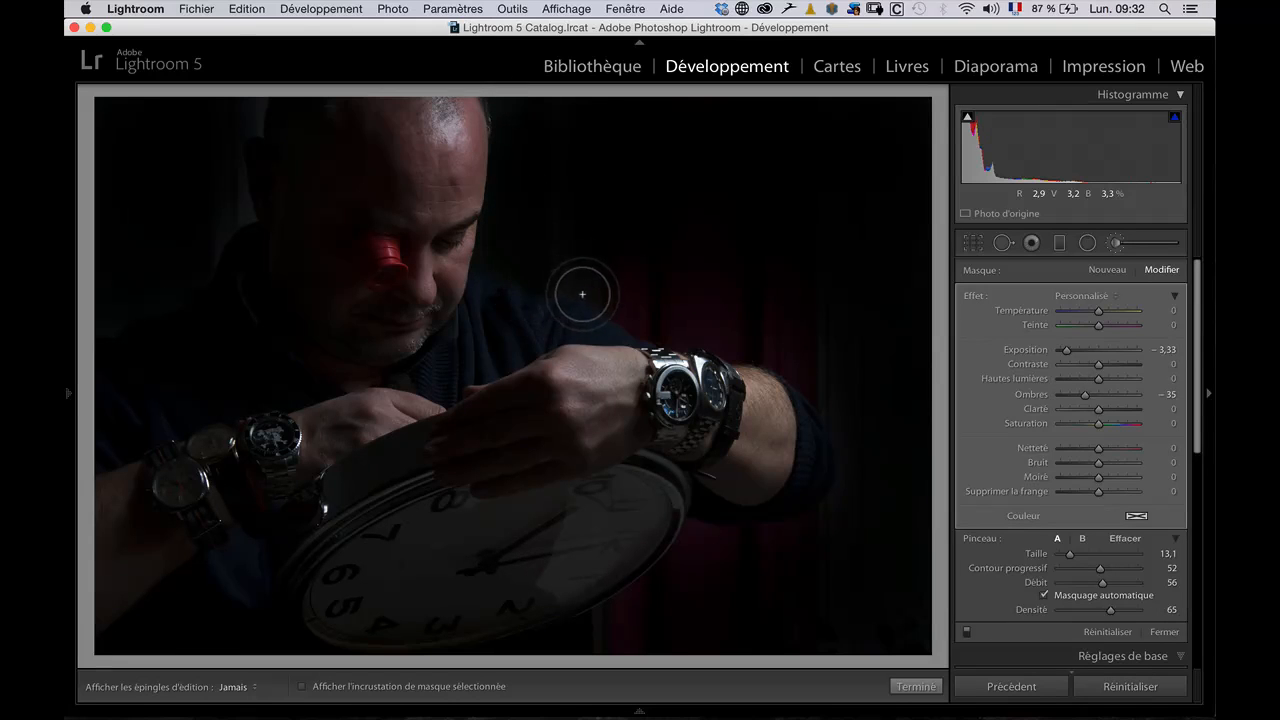
key("h")
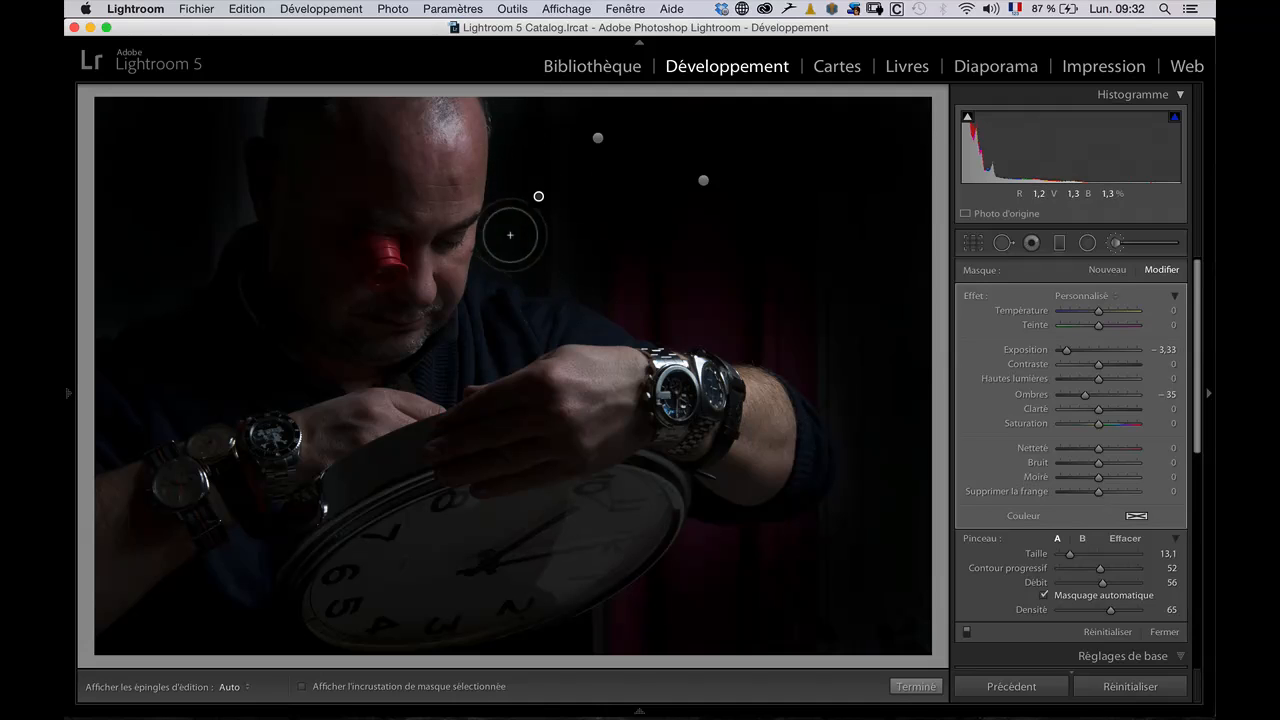
key("h")
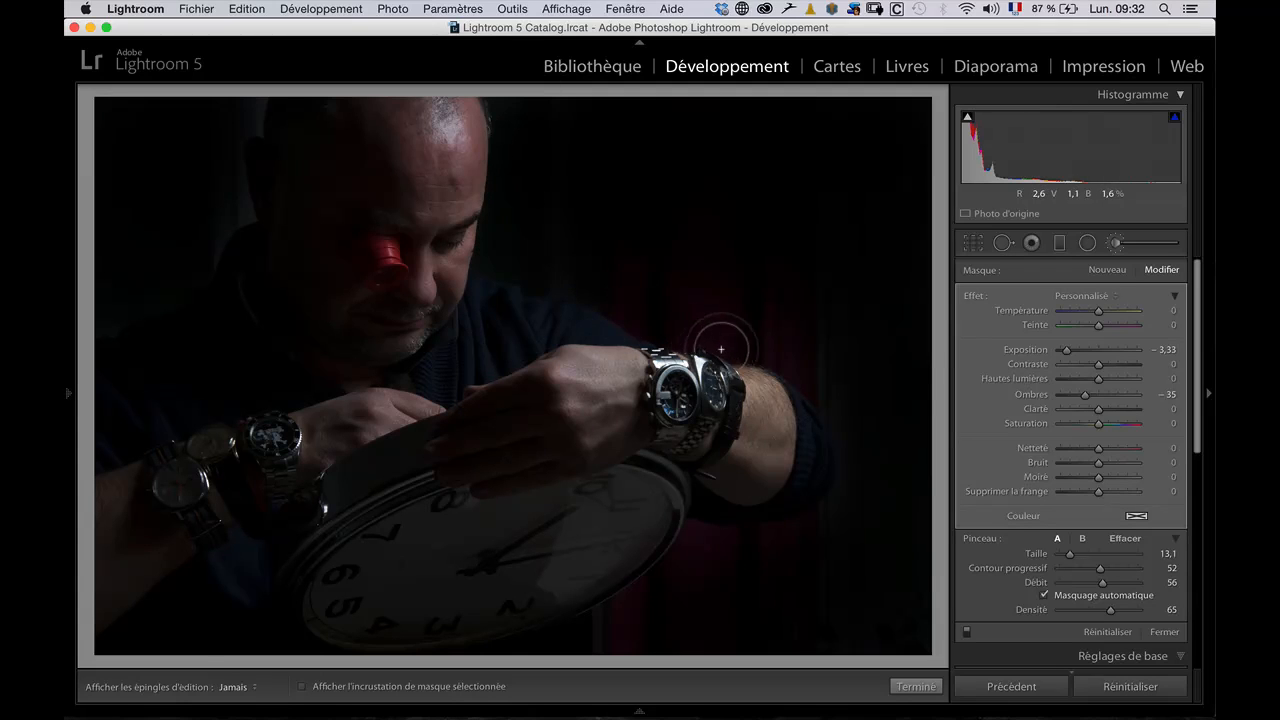
key("h")
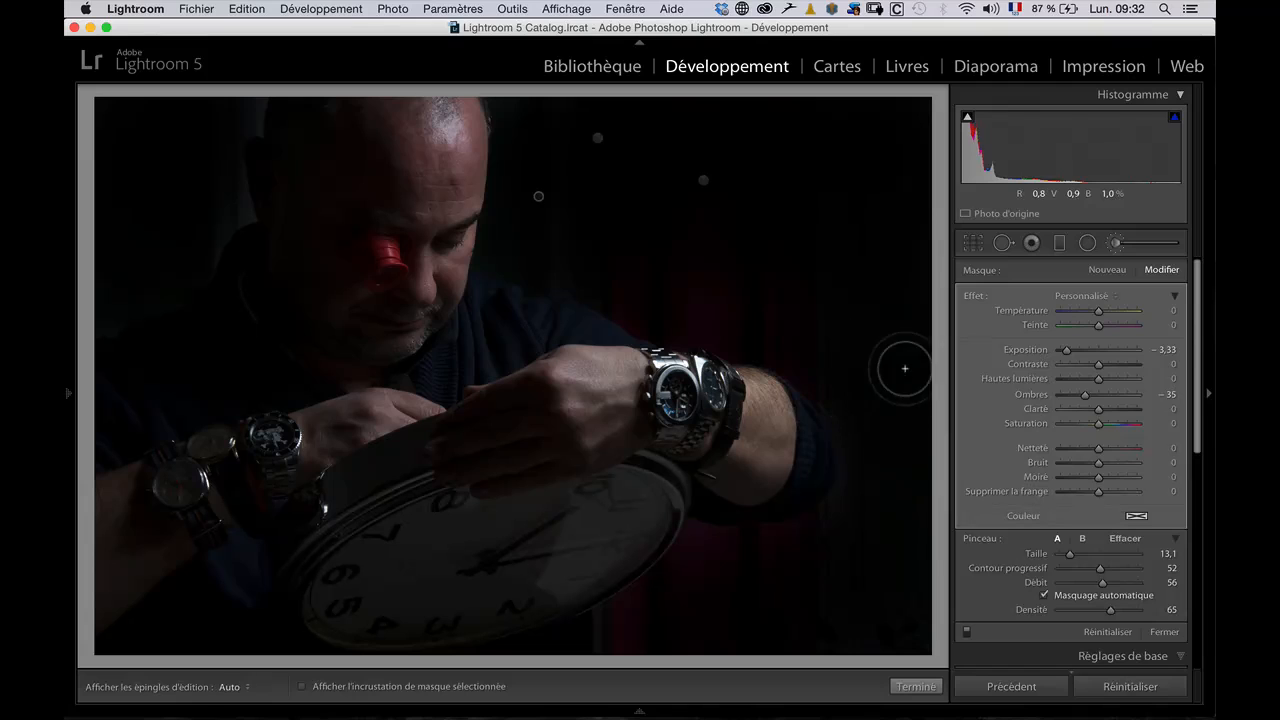
Display the overlay of the selected brush mask to check which background areas are covered
key("h")
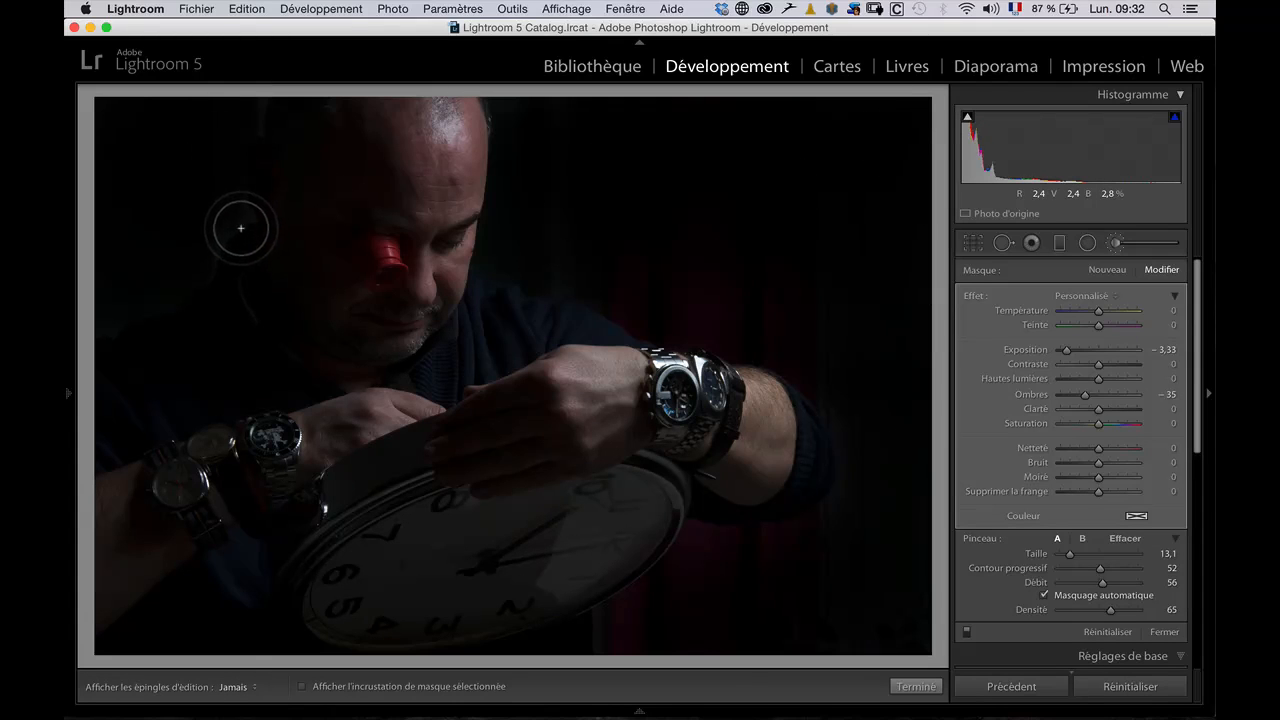
key("h")
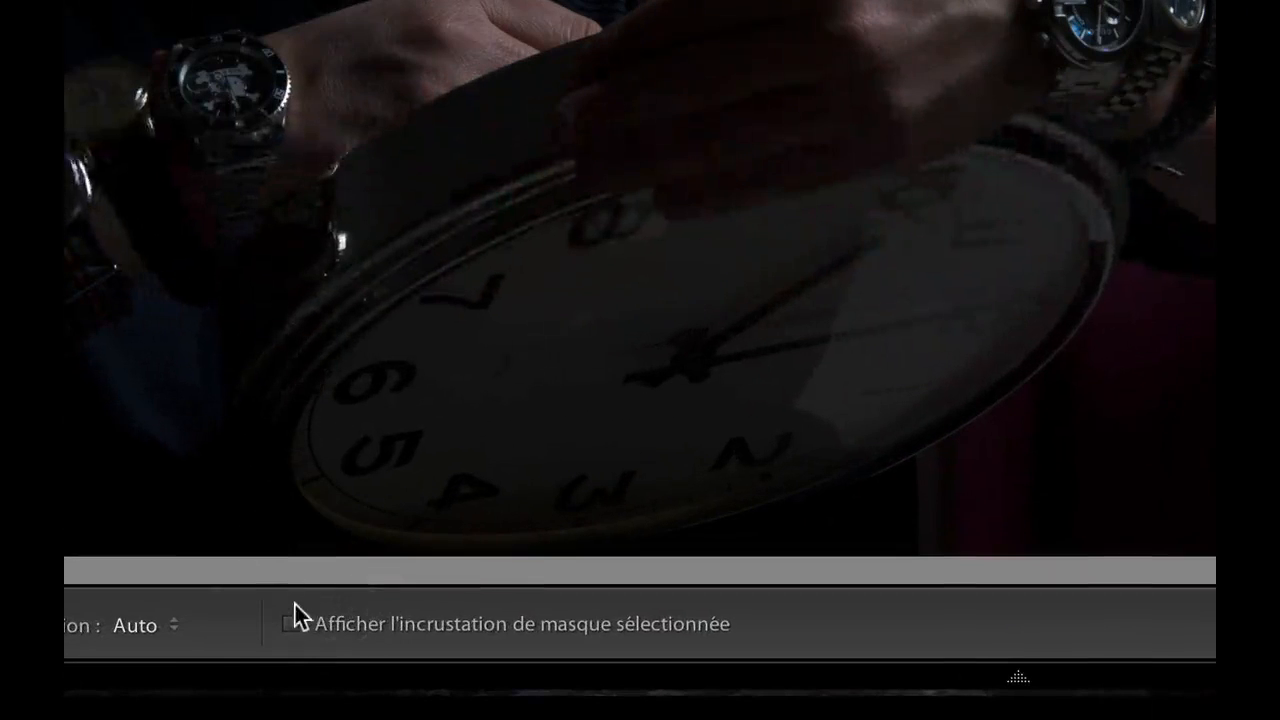
left_click(302, 686)
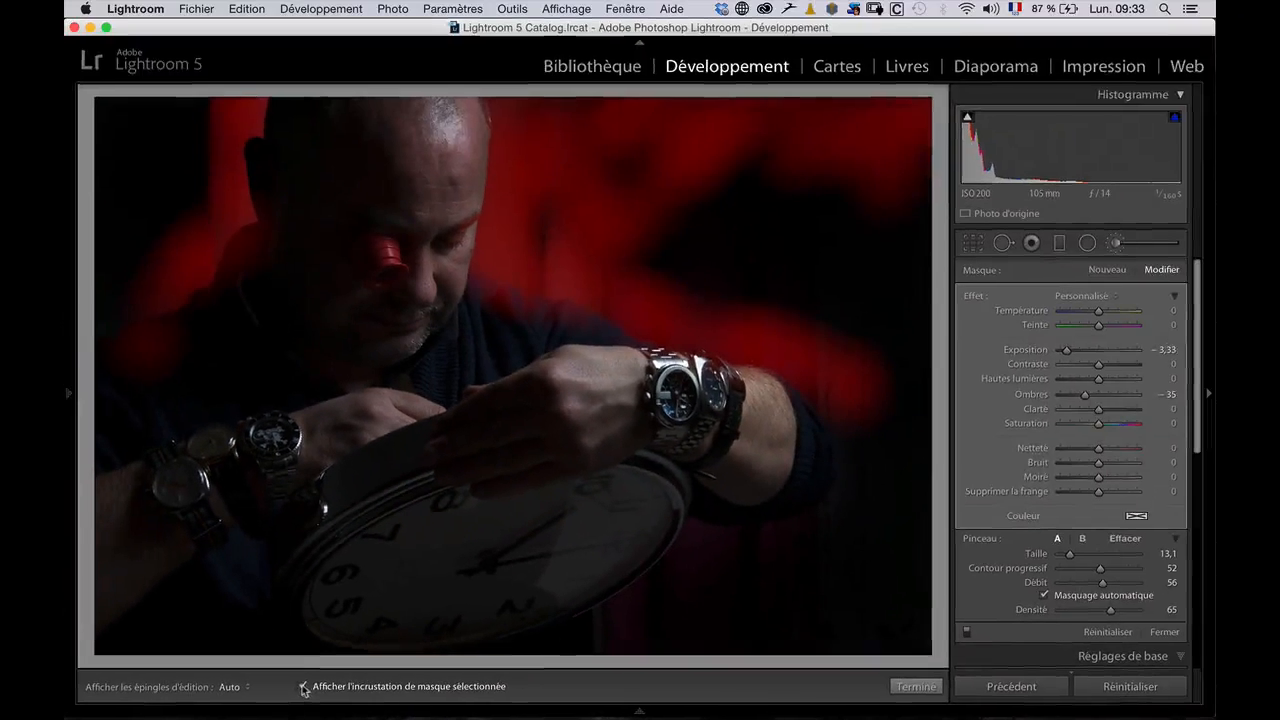
key("h")
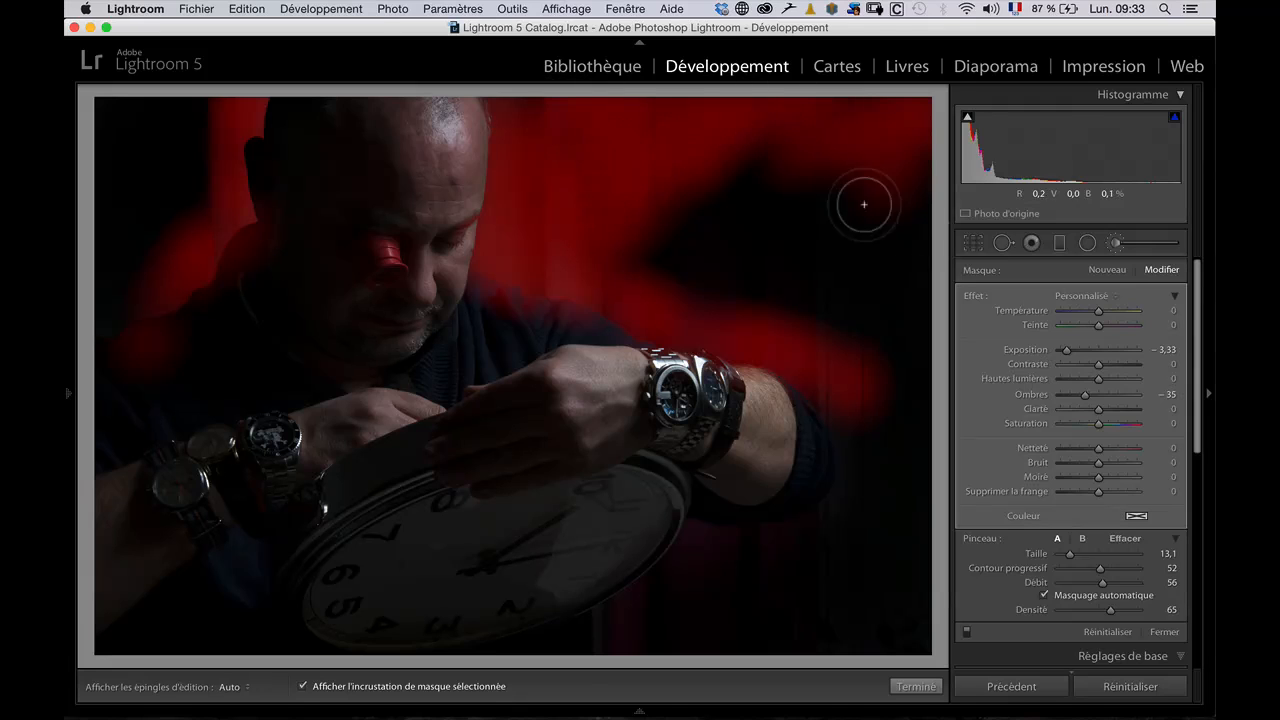
Enlarge the brush to size 32,1 and fill the uncovered background beside the arm and behind the man's head
left_click_drag(1070, 554, 1084, 554)
key("h")
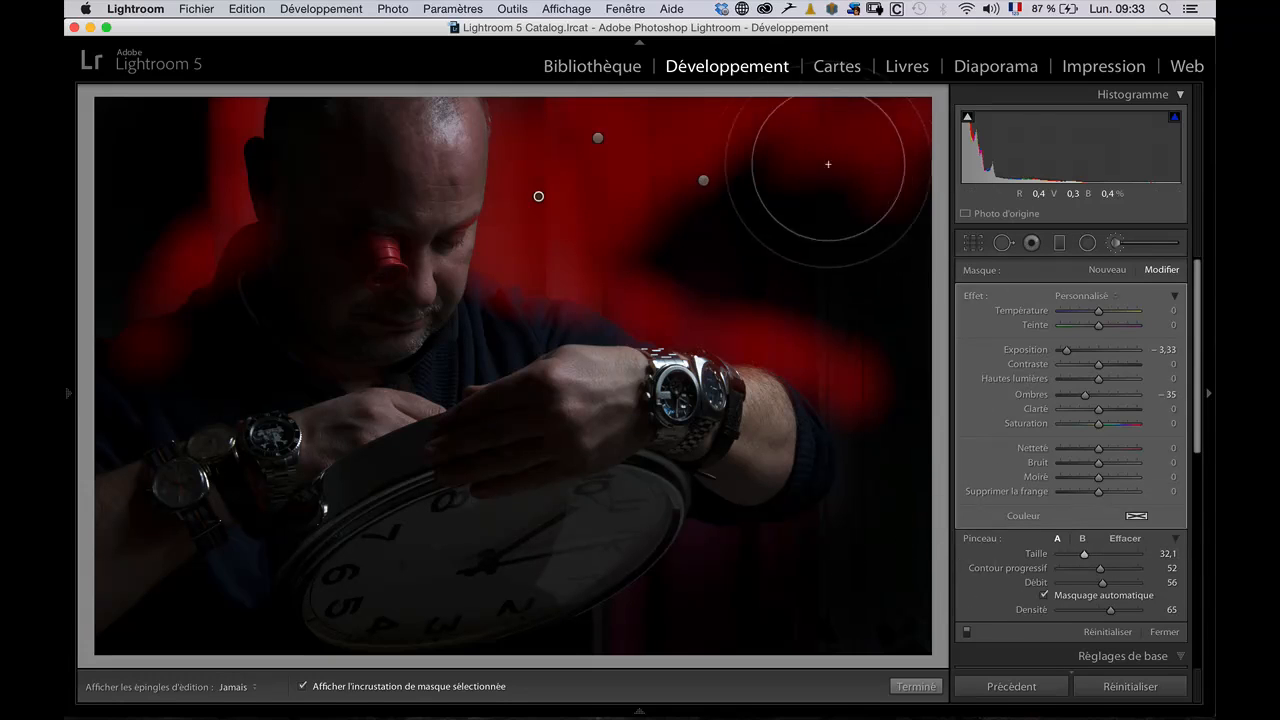
key("h")
mouse_move(818, 178)
left_mouse_down()
mouse_move(744, 186)
mouse_move(733, 222)
mouse_move(749, 195)
mouse_move(707, 190)
mouse_move(698, 228)
mouse_move(816, 287)
mouse_move(810, 246)
mouse_move(879, 284)
mouse_move(898, 313)
mouse_move(898, 282)
mouse_move(848, 254)
mouse_move(660, 190)
mouse_move(648, 202)
mouse_move(851, 280)
mouse_move(729, 208)
mouse_move(771, 211)
mouse_move(645, 149)
mouse_move(608, 91)
mouse_move(605, 110)
mouse_move(737, 147)
mouse_move(855, 208)
mouse_move(924, 335)
mouse_move(948, 394)
mouse_move(954, 488)
mouse_move(933, 604)
mouse_move(876, 626)
mouse_move(871, 643)
mouse_move(914, 622)
mouse_move(882, 648)
mouse_move(875, 634)
mouse_move(838, 643)
mouse_move(908, 595)
mouse_move(883, 611)
mouse_move(925, 561)
mouse_move(936, 368)
left_mouse_up()
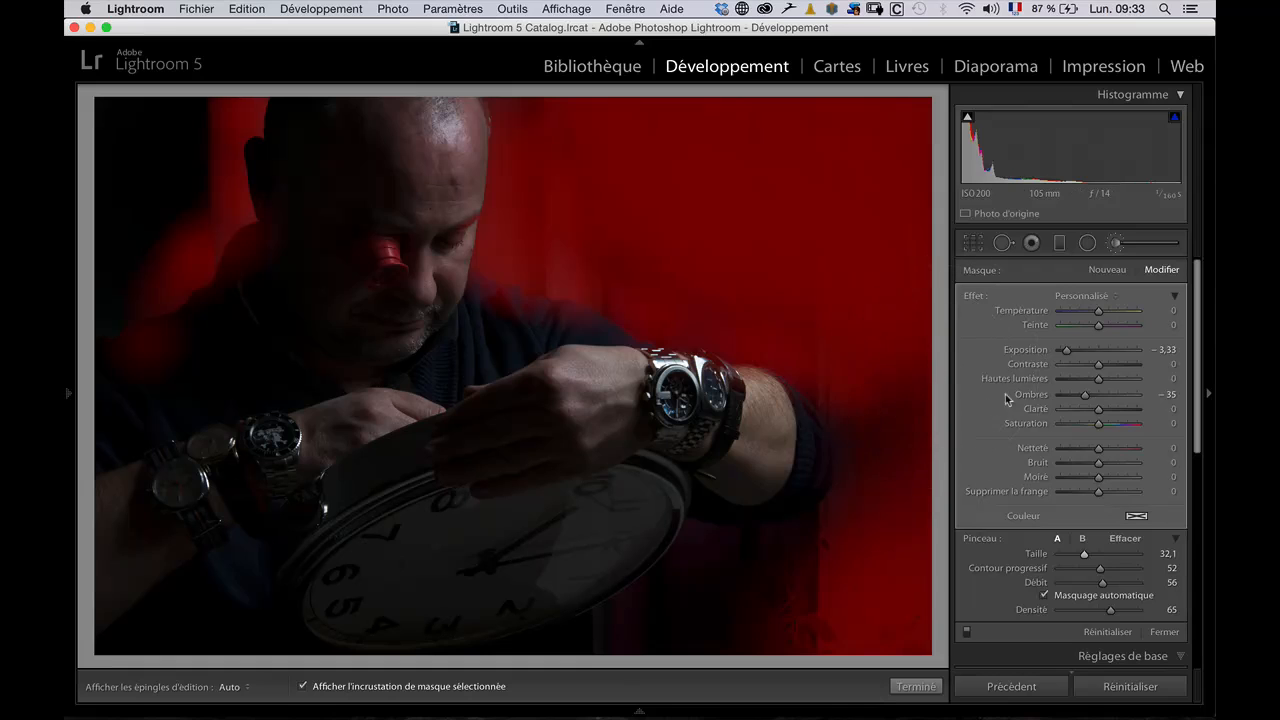
key("h")
mouse_move(142, 155)
left_mouse_down()
mouse_move(103, 154)
mouse_move(107, 118)
mouse_move(133, 117)
mouse_move(135, 155)
mouse_move(148, 119)
mouse_move(99, 259)
mouse_move(127, 134)
mouse_move(103, 176)
mouse_move(140, 138)
left_mouse_up()
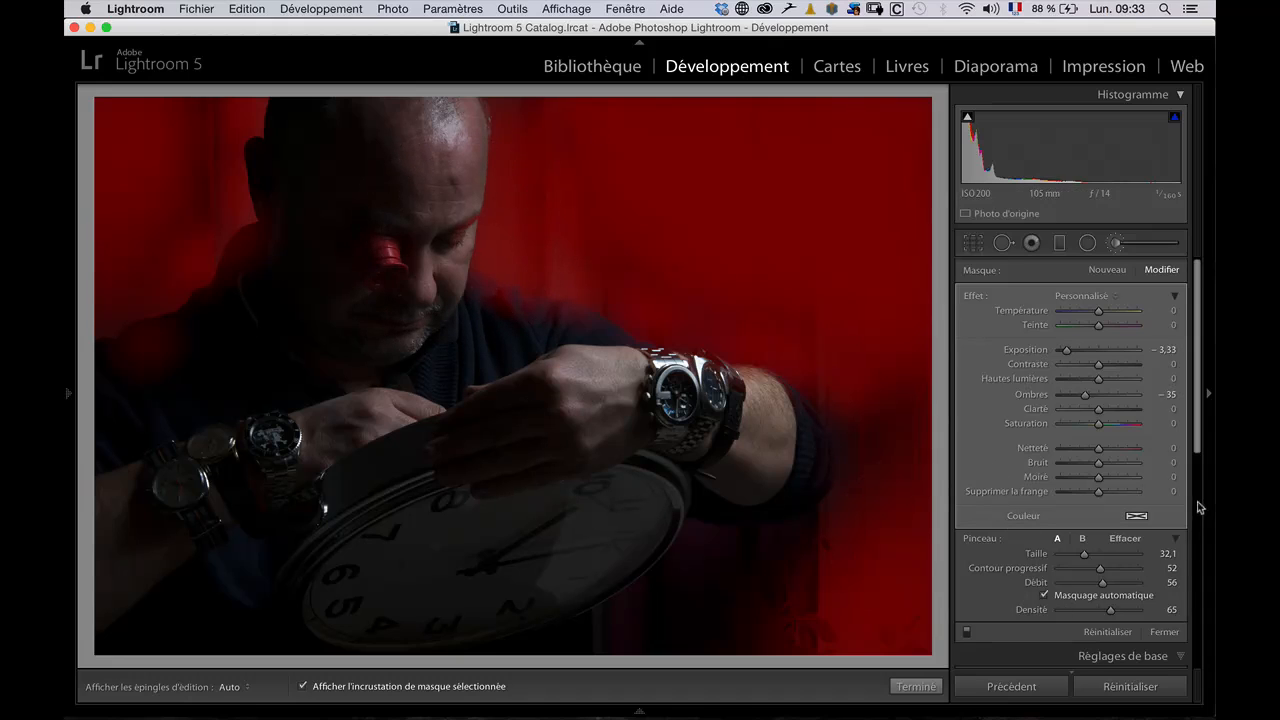
Switch the brush to Erase mode, hide the mask overlay and leave the Adjustment Brush
left_click(1125, 541)
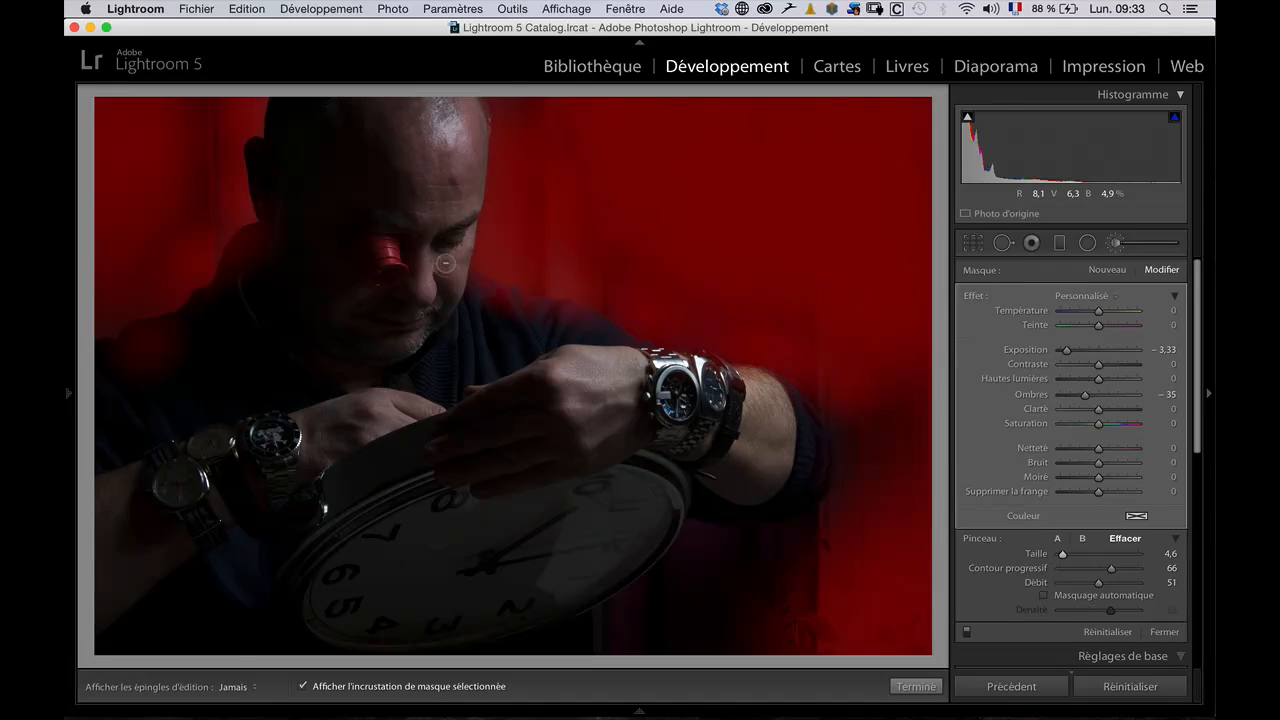
key("h")
left_click(304, 688)
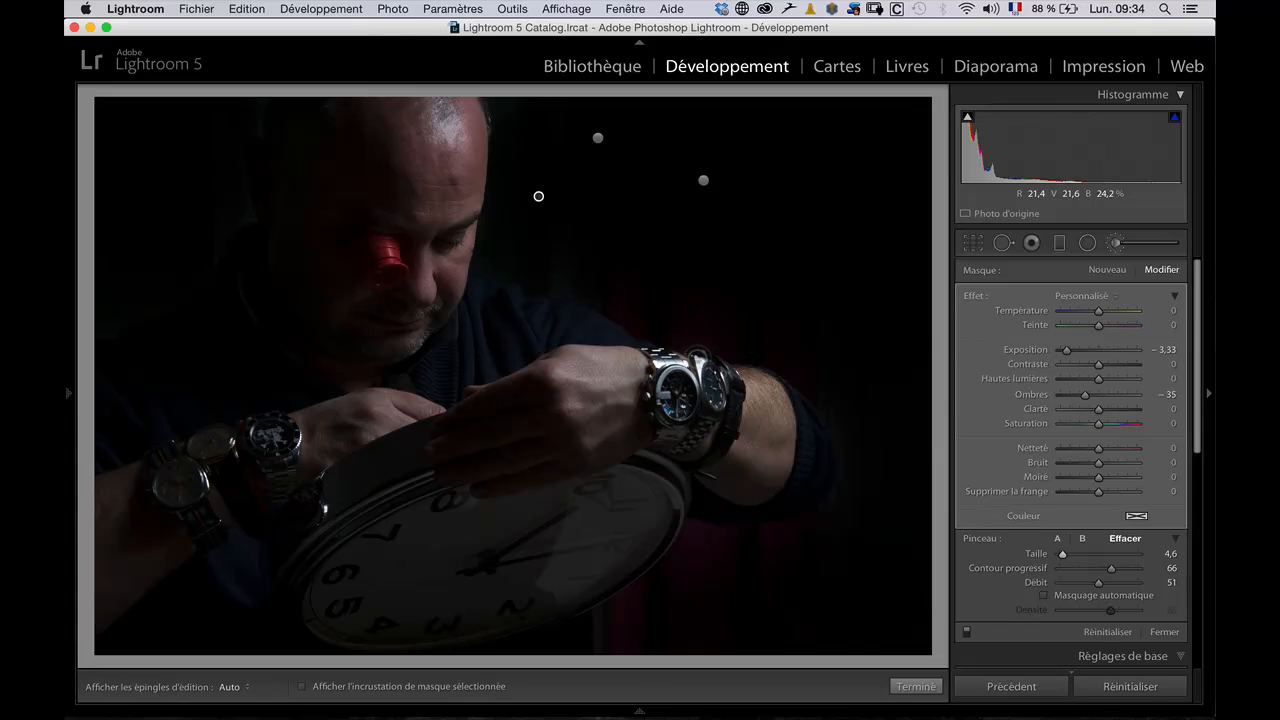
left_click(1114, 243)
Start a new brush mask with Auto Mask off and size 17,0, and darken the background above the shoulder
left_click(577, 300)
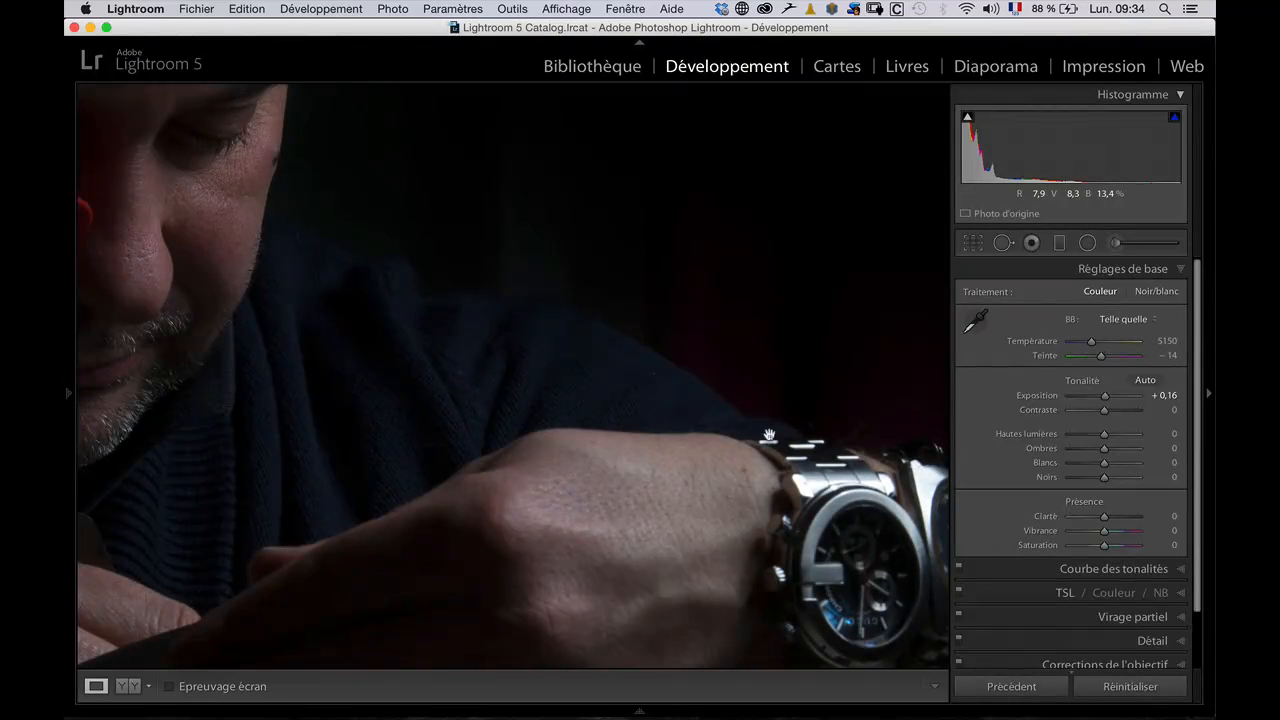
left_click(1114, 243)
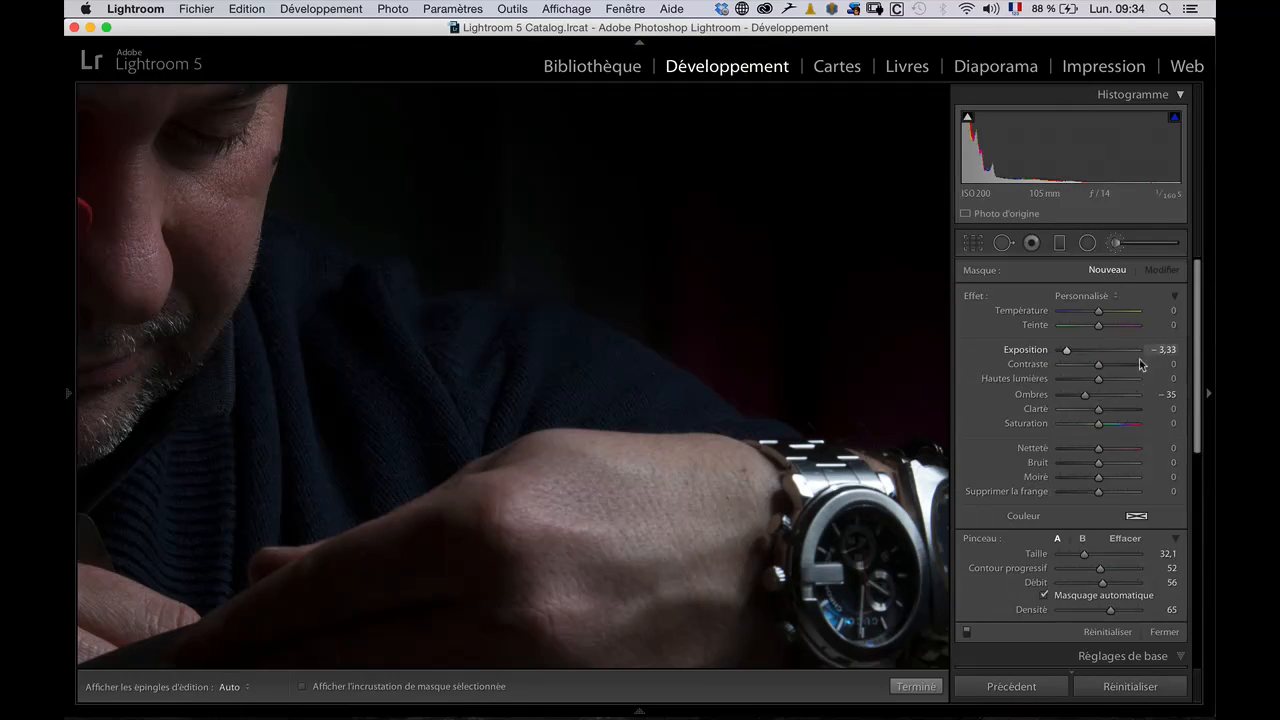
left_click(1044, 595)
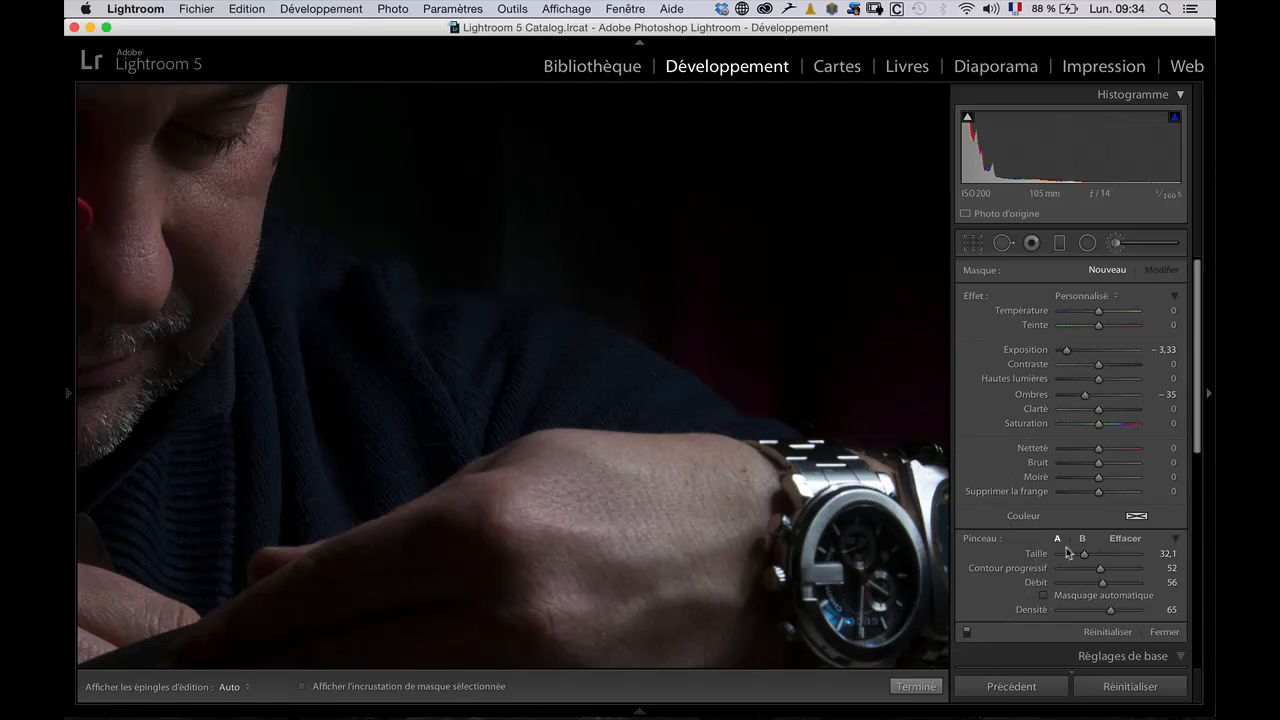
left_click_drag(1083, 554, 1073, 556)
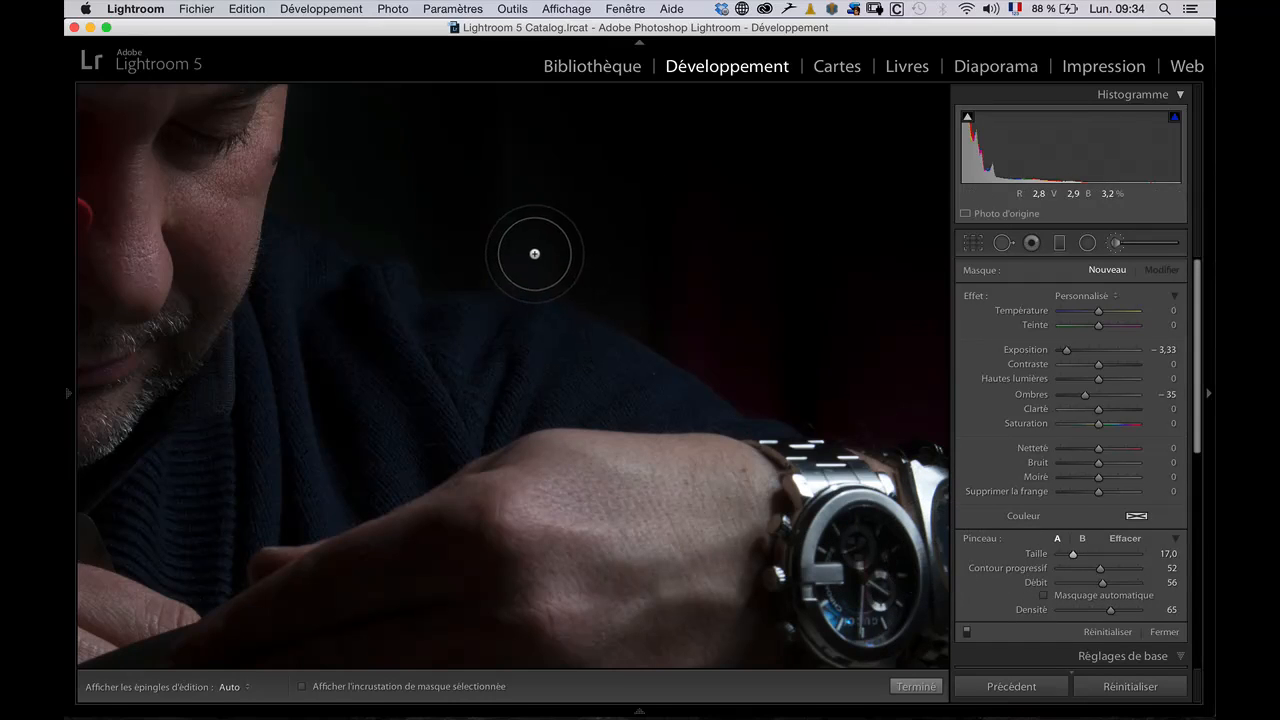
left_click_drag(646, 309, 631, 306)
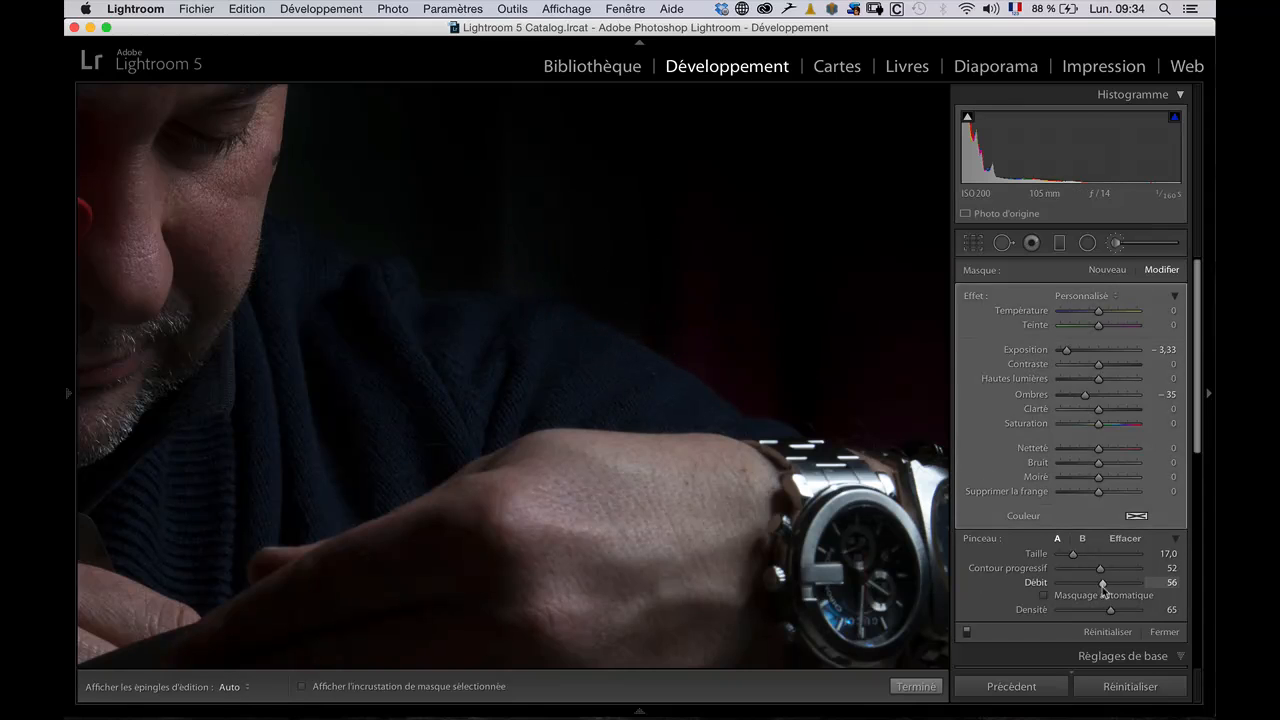
Lower the brush flow to 27 and darken the remaining background along the sleeve and above the wristwatches
key("h")
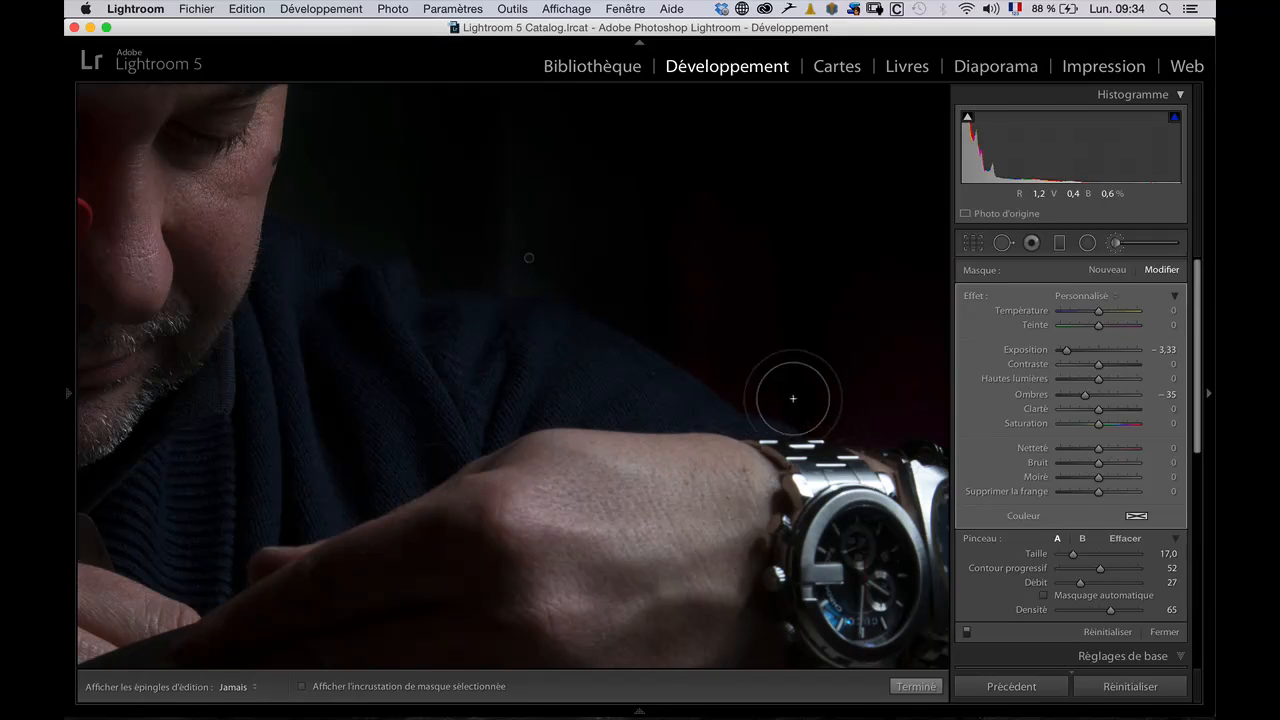
key("h")
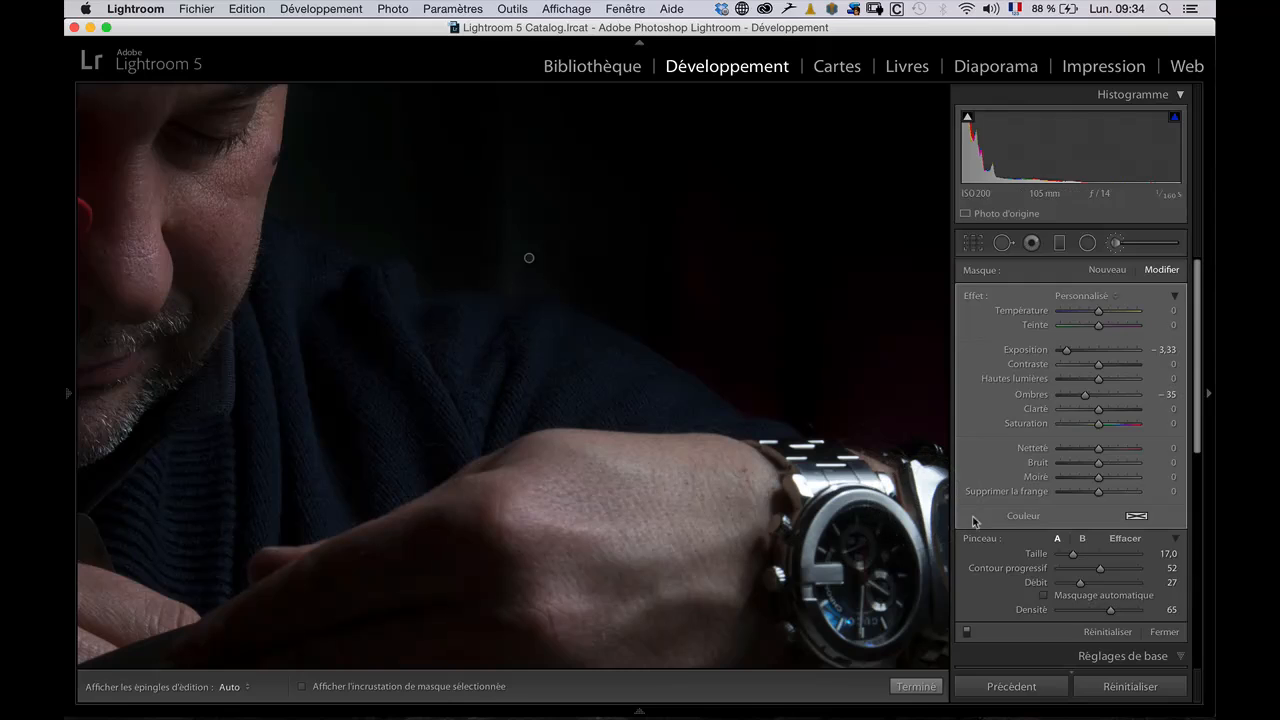
left_click_drag(871, 380, 663, 277)
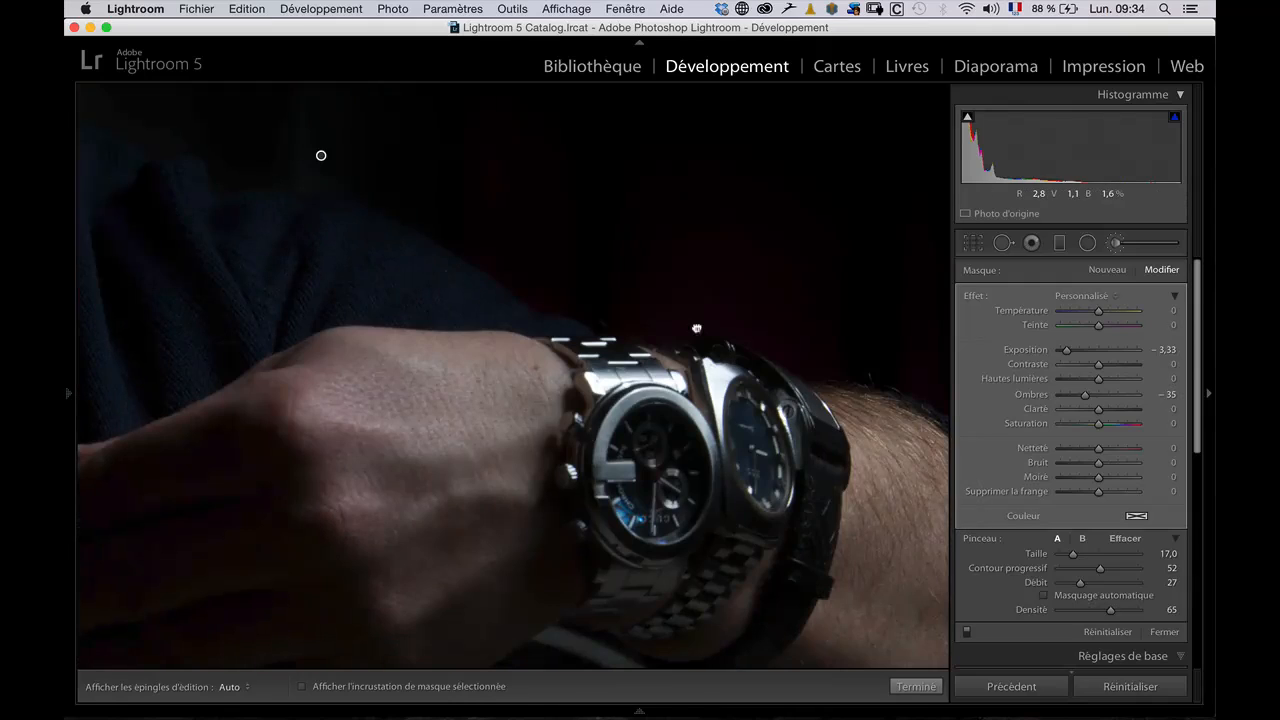
left_click_drag(697, 328, 604, 321)
left_click_drag(697, 293, 550, 232)
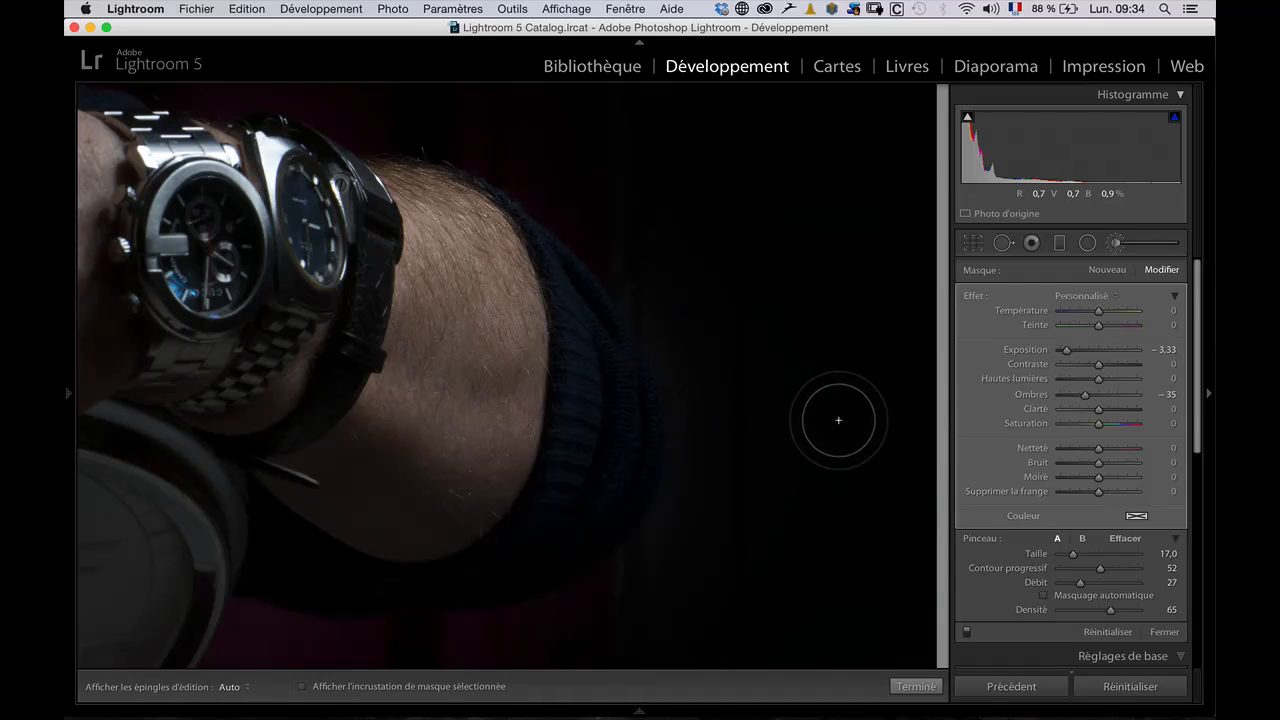
Raise the brush flow to 63 and darken the magenta curtain below the forearm
left_click_drag(663, 503, 752, 222)
left_click_drag(776, 270, 775, 271)
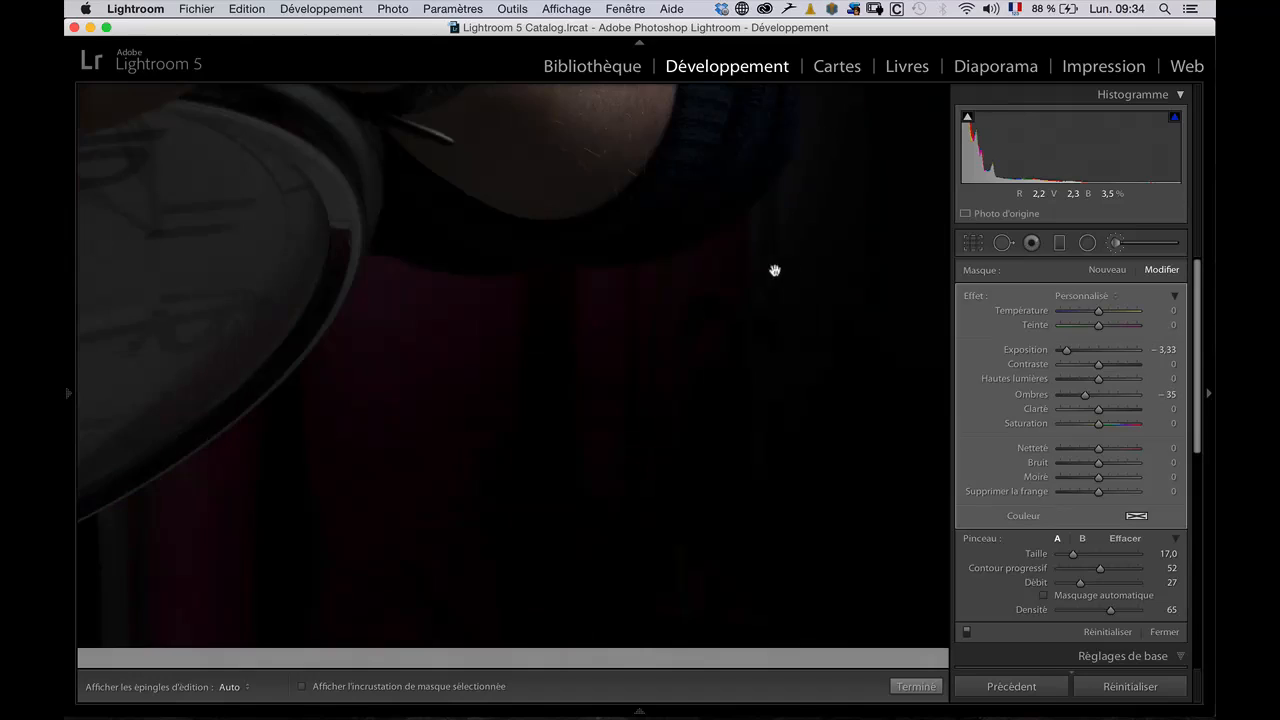
key("h")
key("h")
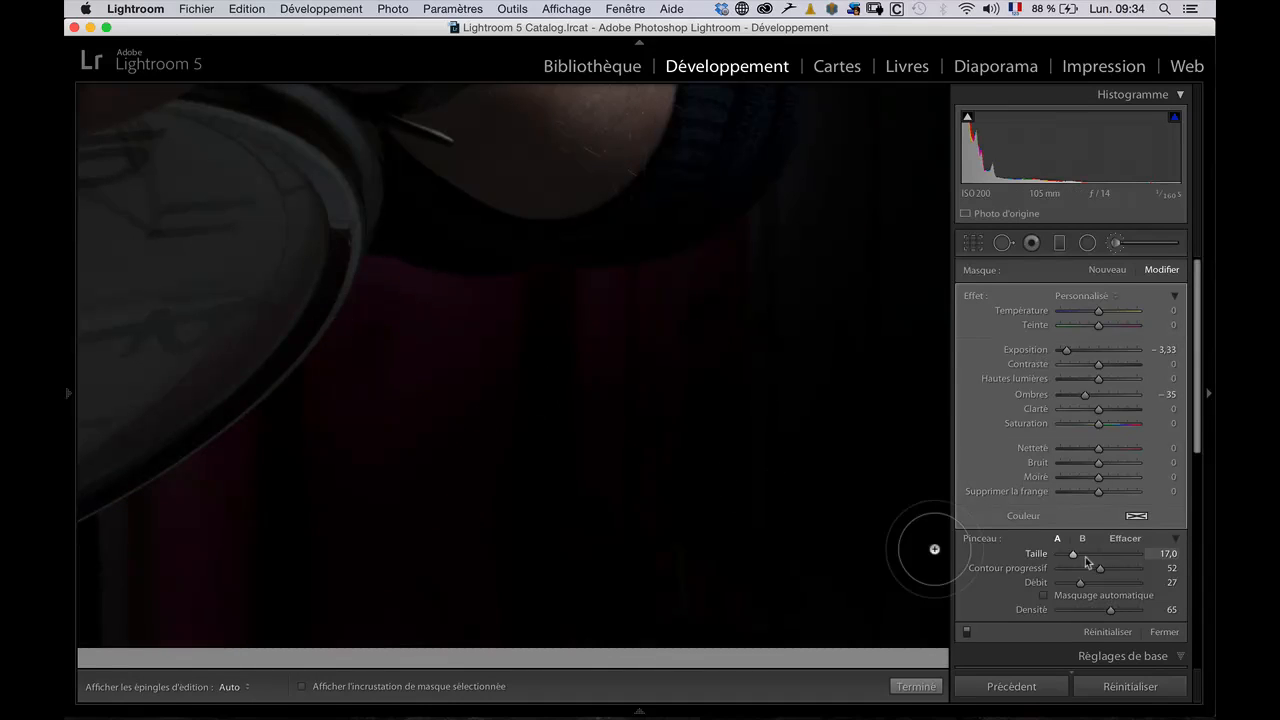
left_click_drag(1099, 584, 1108, 590)
key("h")
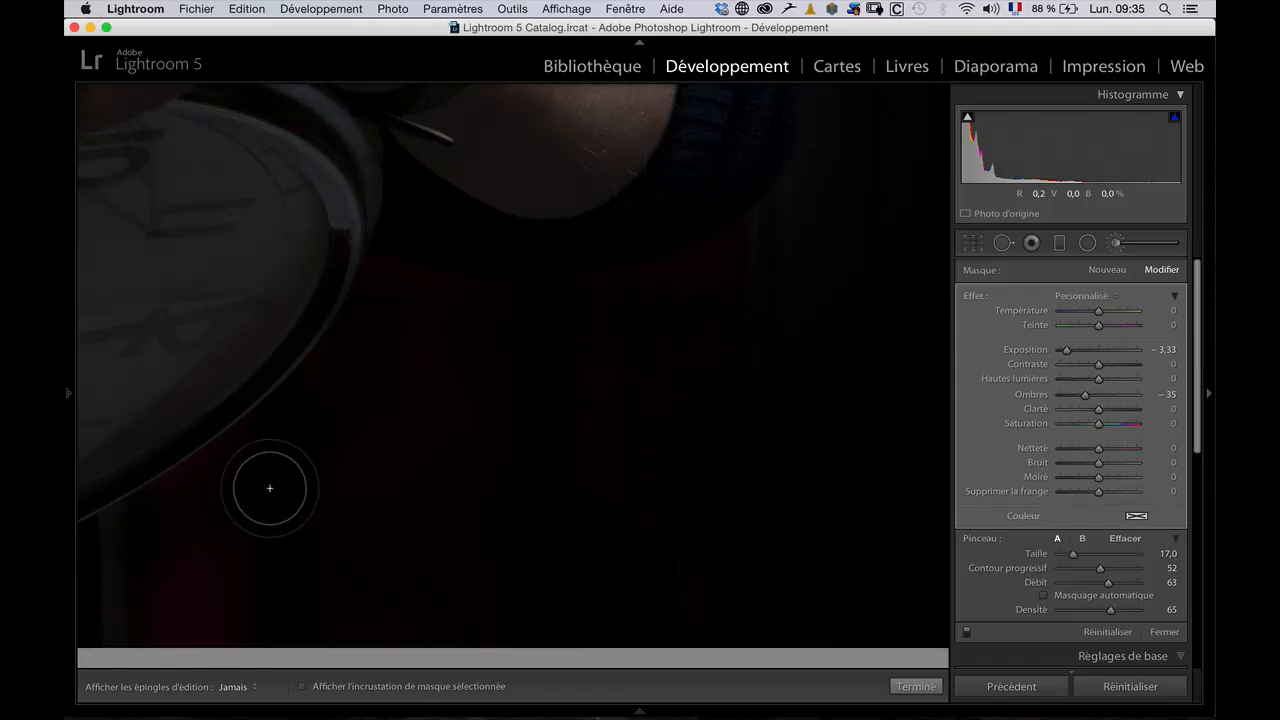
Darken the remaining curtain along the lower edge of the large clock and leave the Adjustment Brush
key("space")
left_click_drag(443, 449, 609, 337)
mouse_move(400, 396)
left_mouse_down()
mouse_move(298, 447)
mouse_move(561, 283)
mouse_move(290, 497)
mouse_move(553, 361)
mouse_move(396, 508)
mouse_move(249, 516)
mouse_move(549, 323)
mouse_move(497, 341)
mouse_move(314, 459)
mouse_move(540, 298)
mouse_move(300, 443)
mouse_move(636, 184)
mouse_move(453, 393)
left_mouse_up()
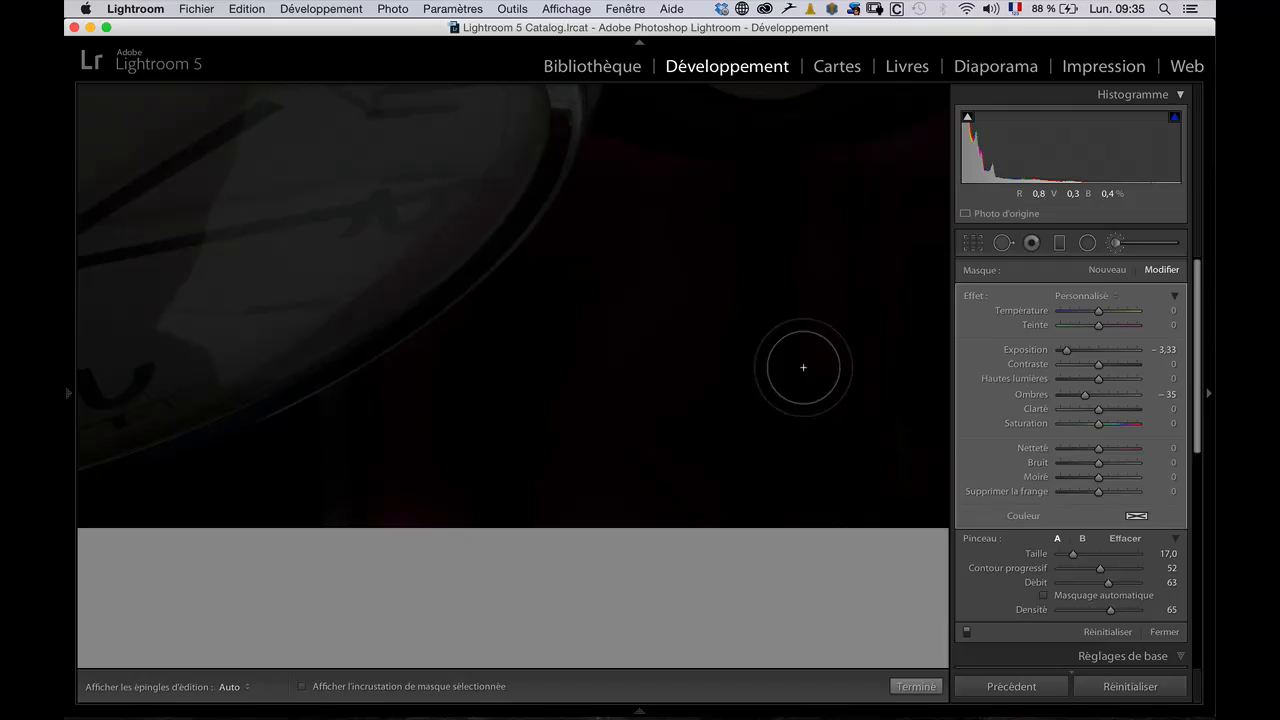
left_click(1106, 243)
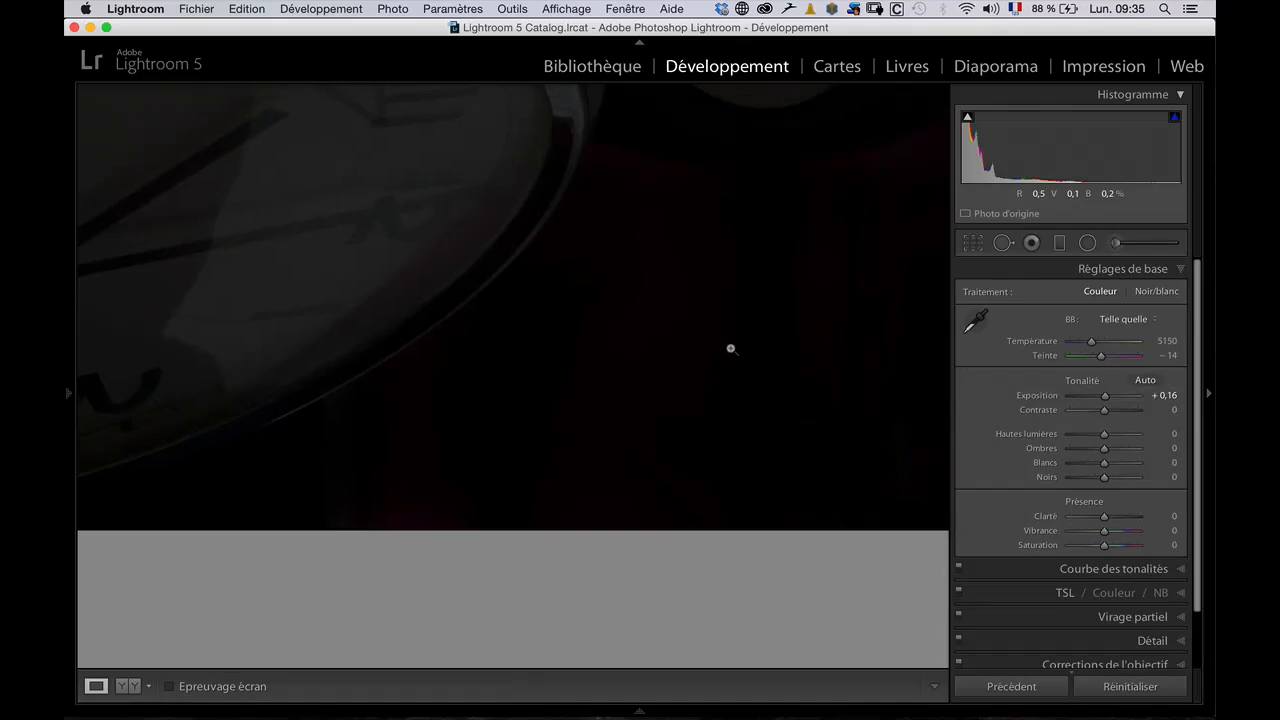
Apply the user preset "800ISO - Portraits N&B" to the whole photo
left_click(737, 334)
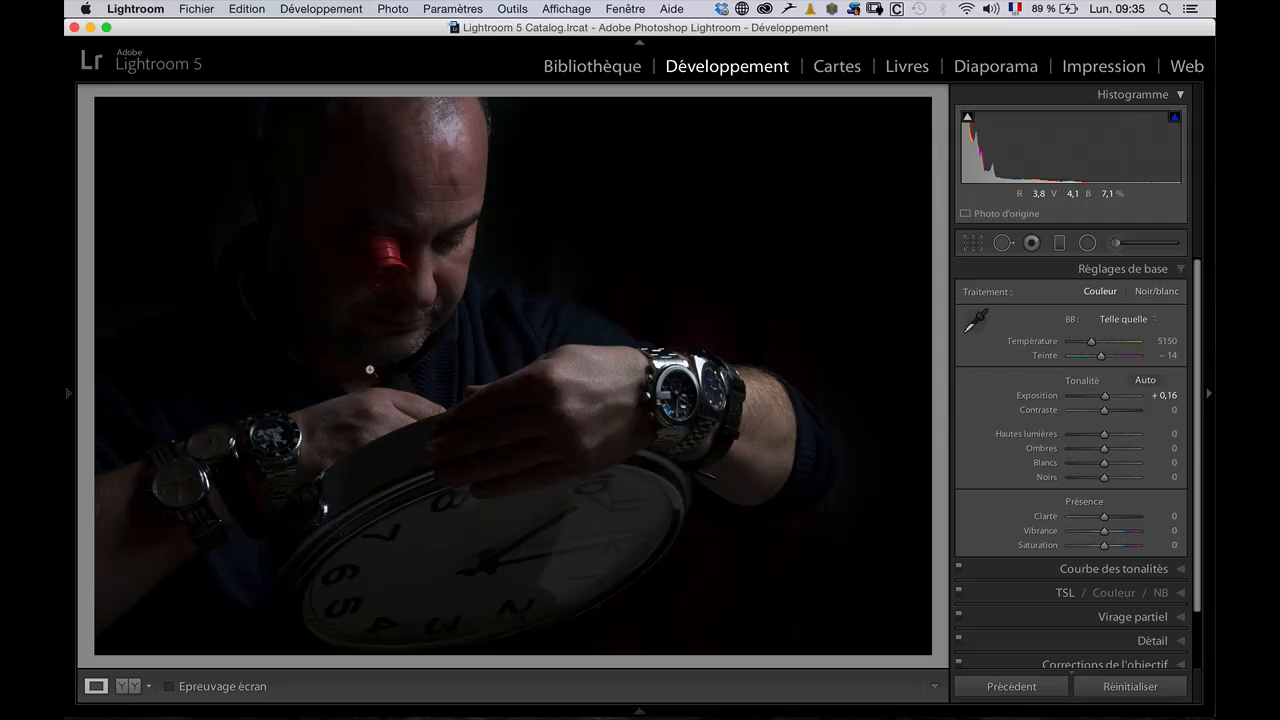
mouse_move(72, 394)
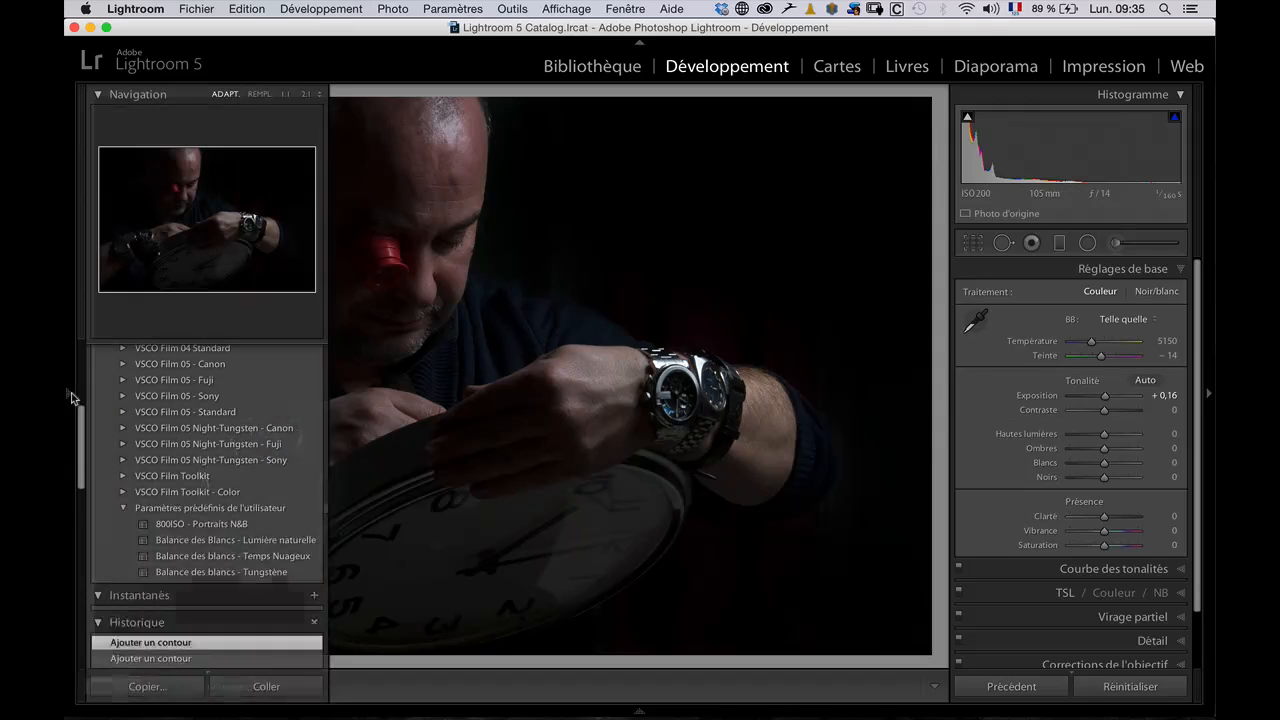
left_click(190, 524)
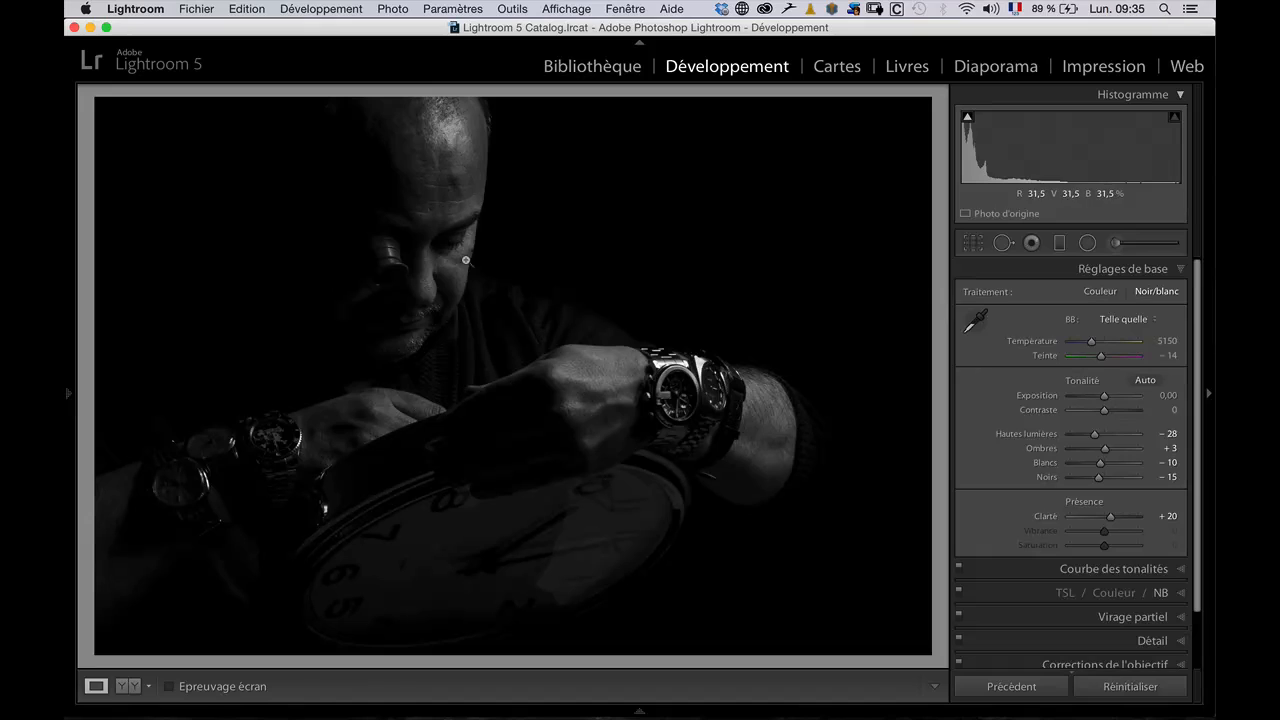
Start a new brush mask with all effects reset, exposure 1,94 and flow 56, and brighten the man's face
left_click(1118, 243)
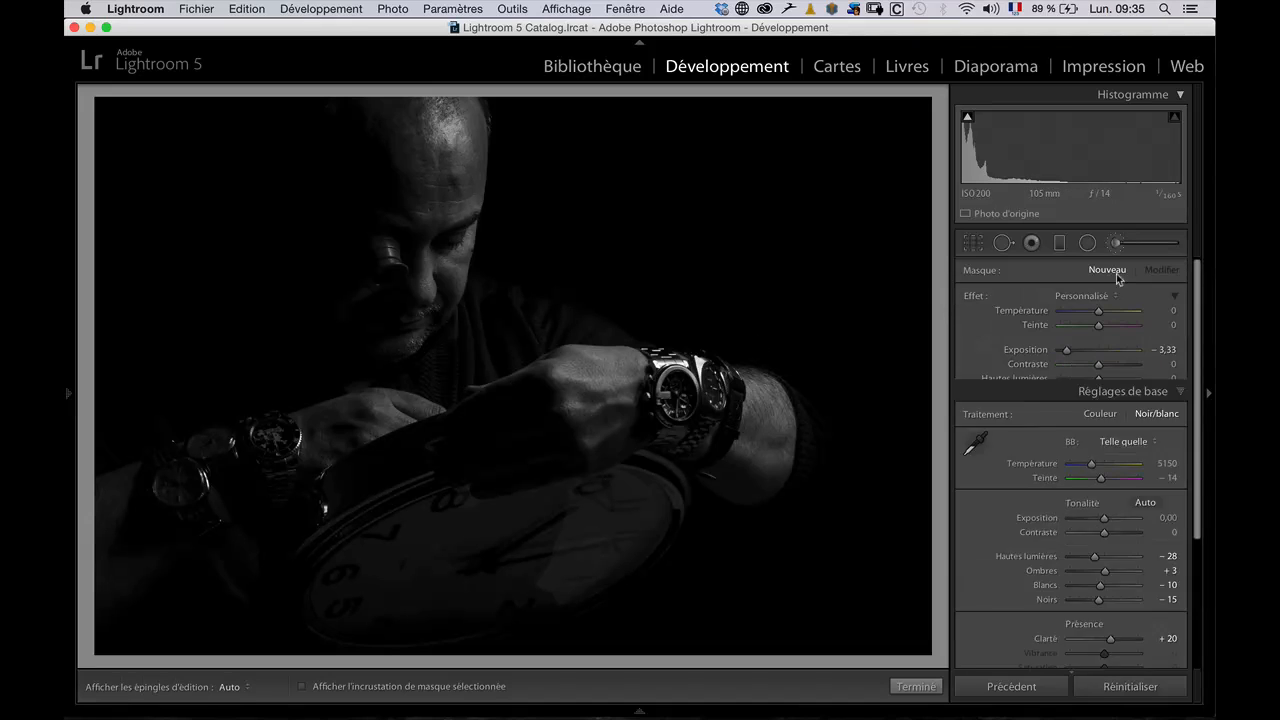
double_click(976, 297)
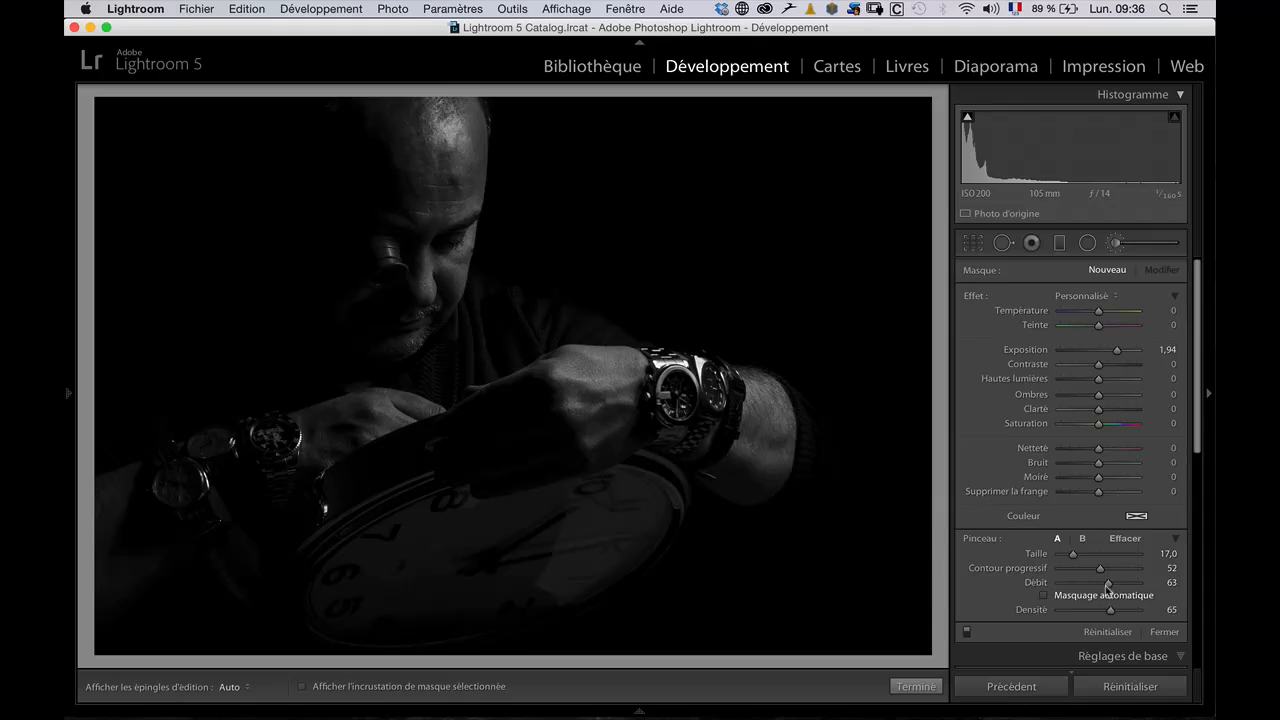
left_click_drag(1107, 583, 1104, 582)
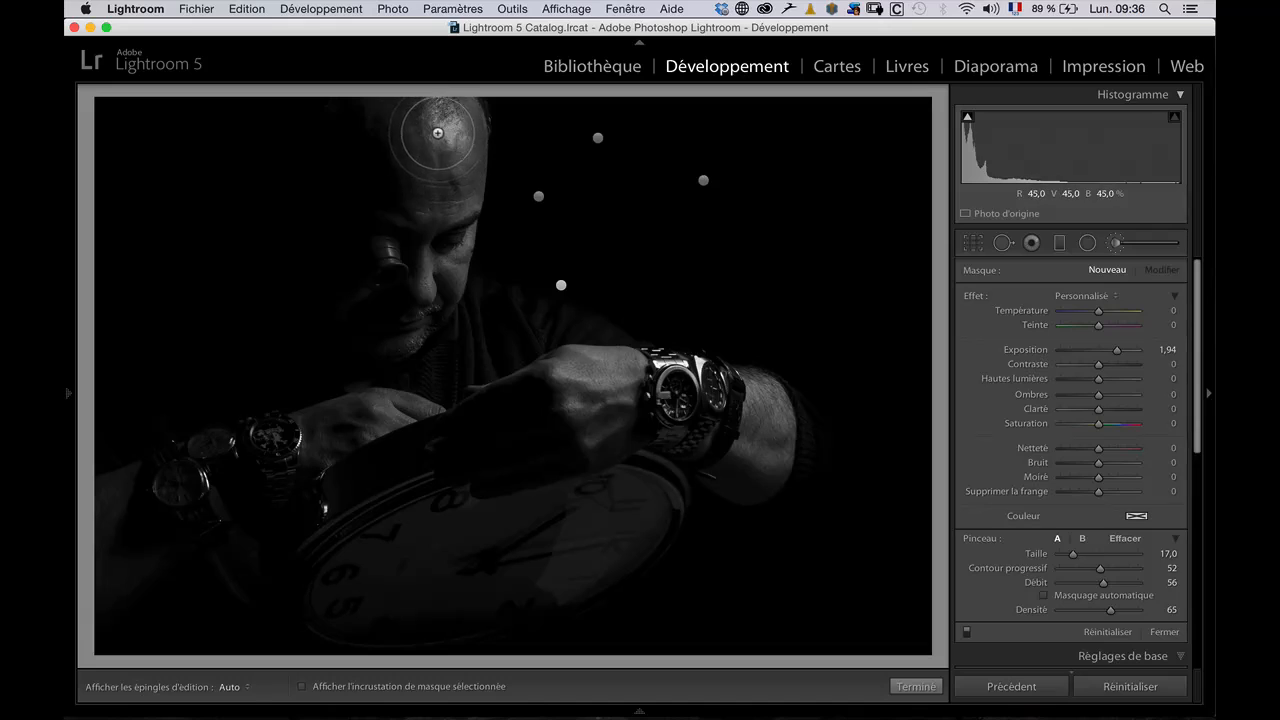
key("h")
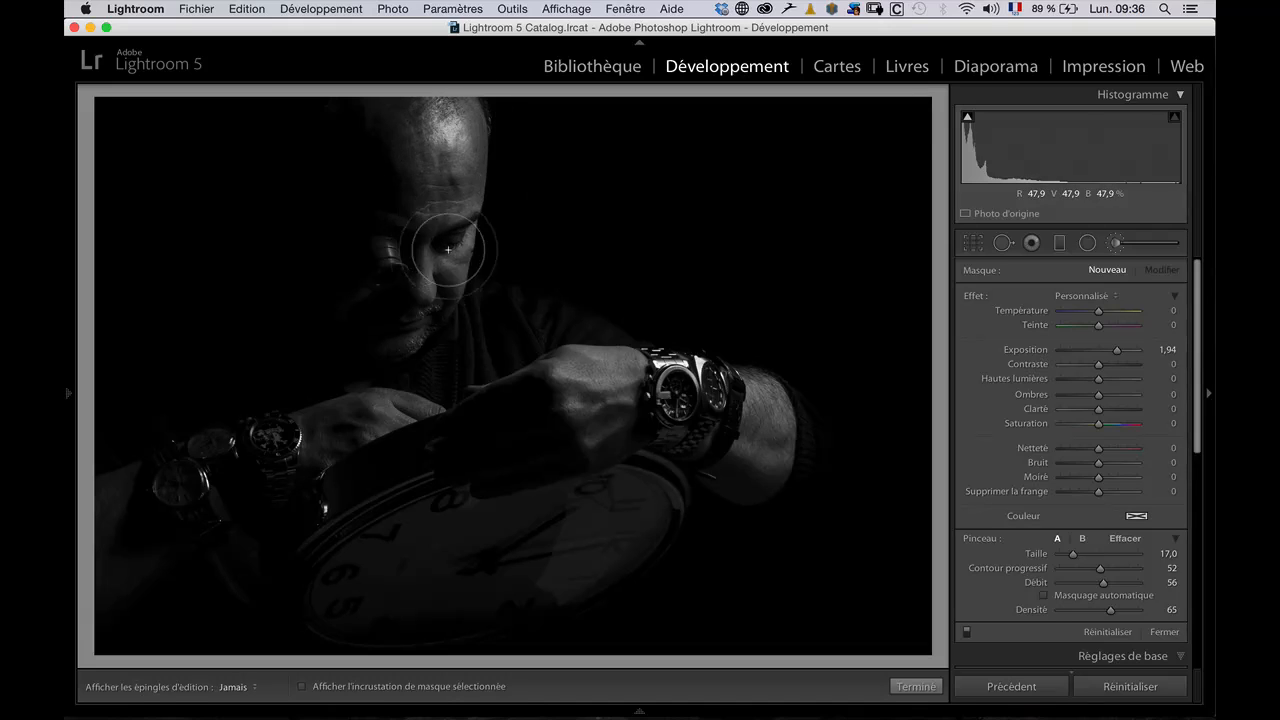
mouse_move(448, 250)
left_mouse_down()
mouse_move(451, 282)
mouse_move(452, 261)
mouse_move(414, 345)
mouse_move(405, 255)
mouse_move(377, 265)
mouse_move(385, 236)
mouse_move(388, 292)
mouse_move(435, 231)
mouse_move(453, 130)
mouse_move(430, 312)
left_mouse_up()
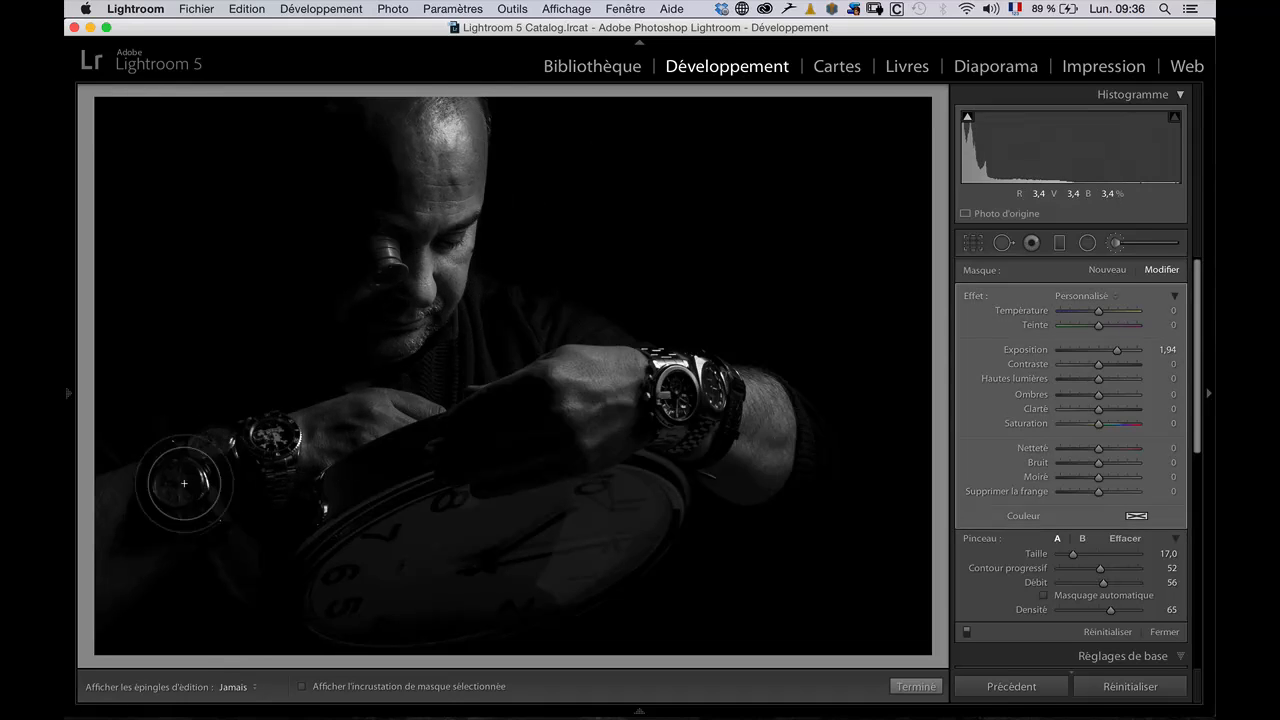
Extend the brightening mask over the wristwatches, hands and clock, and set its exposure to 1,14 and highlights to −38
left_click_drag(184, 483, 182, 480)
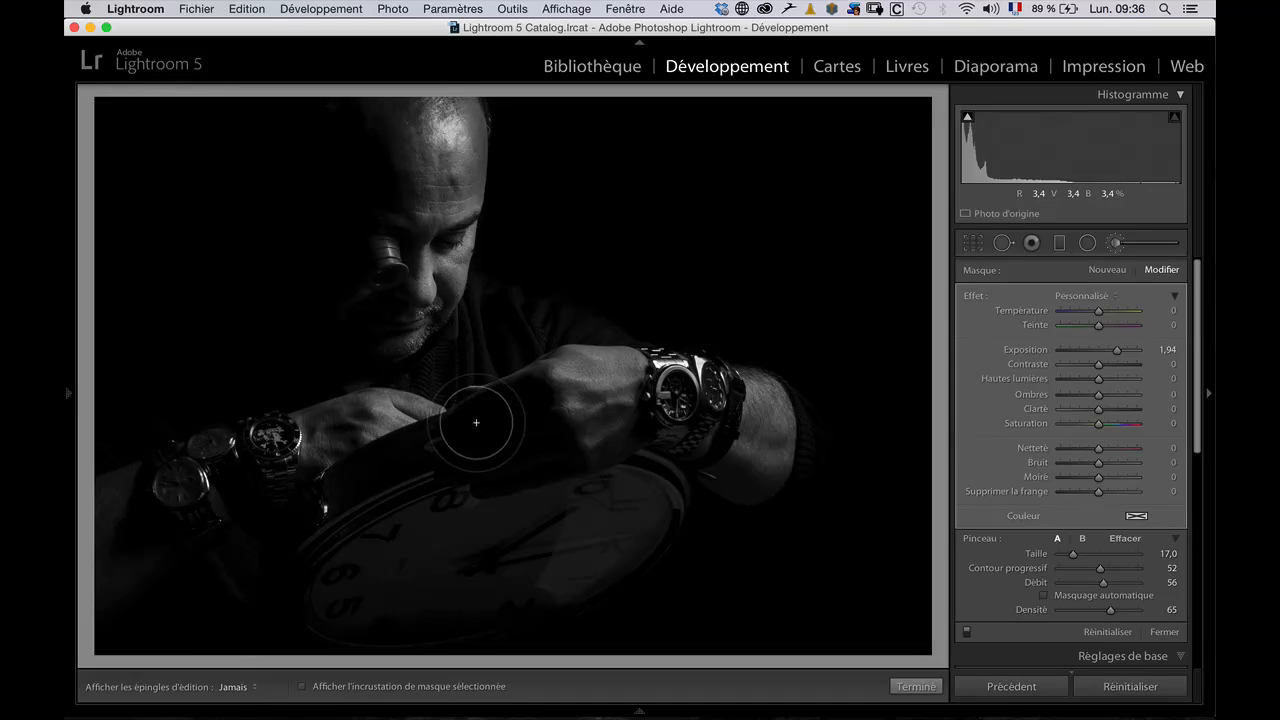
mouse_move(476, 422)
left_mouse_down()
mouse_move(579, 397)
mouse_move(565, 389)
mouse_move(572, 374)
mouse_move(590, 411)
mouse_move(648, 385)
mouse_move(664, 410)
mouse_move(734, 400)
mouse_move(726, 424)
mouse_move(751, 451)
mouse_move(760, 410)
left_mouse_up()
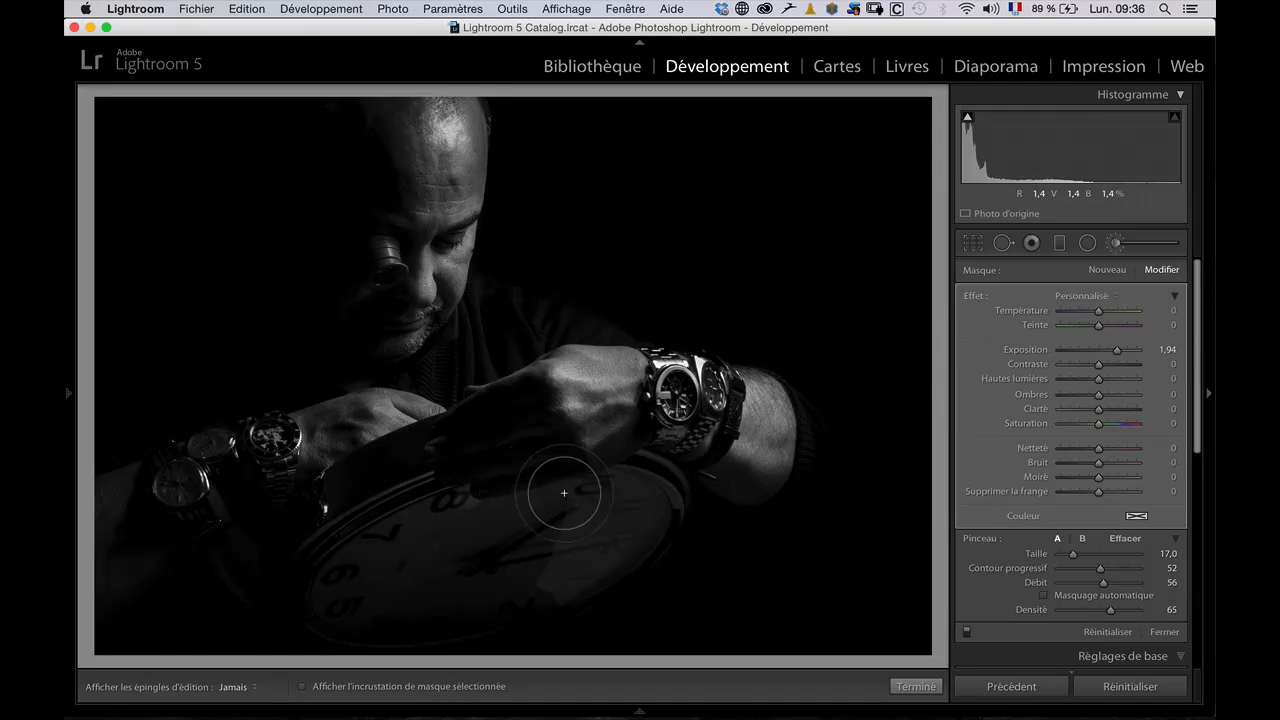
mouse_move(564, 493)
left_mouse_down()
mouse_move(629, 506)
mouse_move(566, 552)
mouse_move(431, 554)
mouse_move(551, 504)
mouse_move(619, 513)
mouse_move(636, 482)
left_mouse_up()
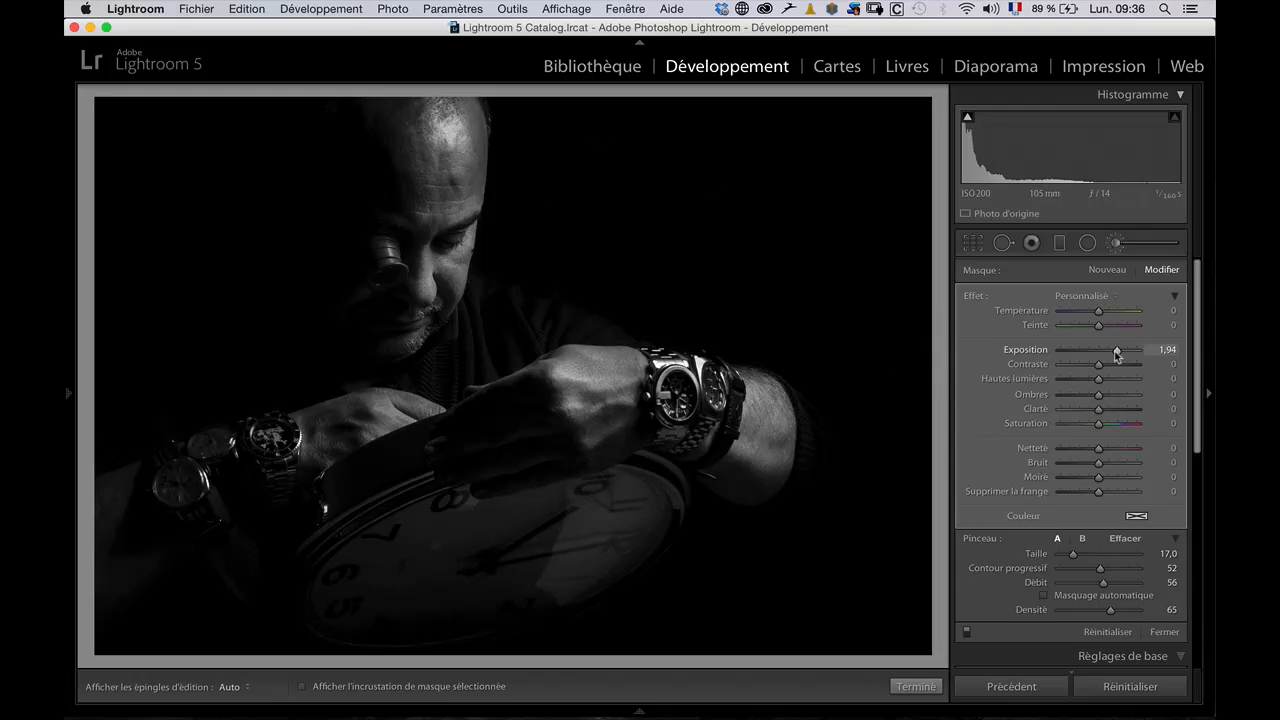
left_click_drag(1108, 352, 1083, 384)
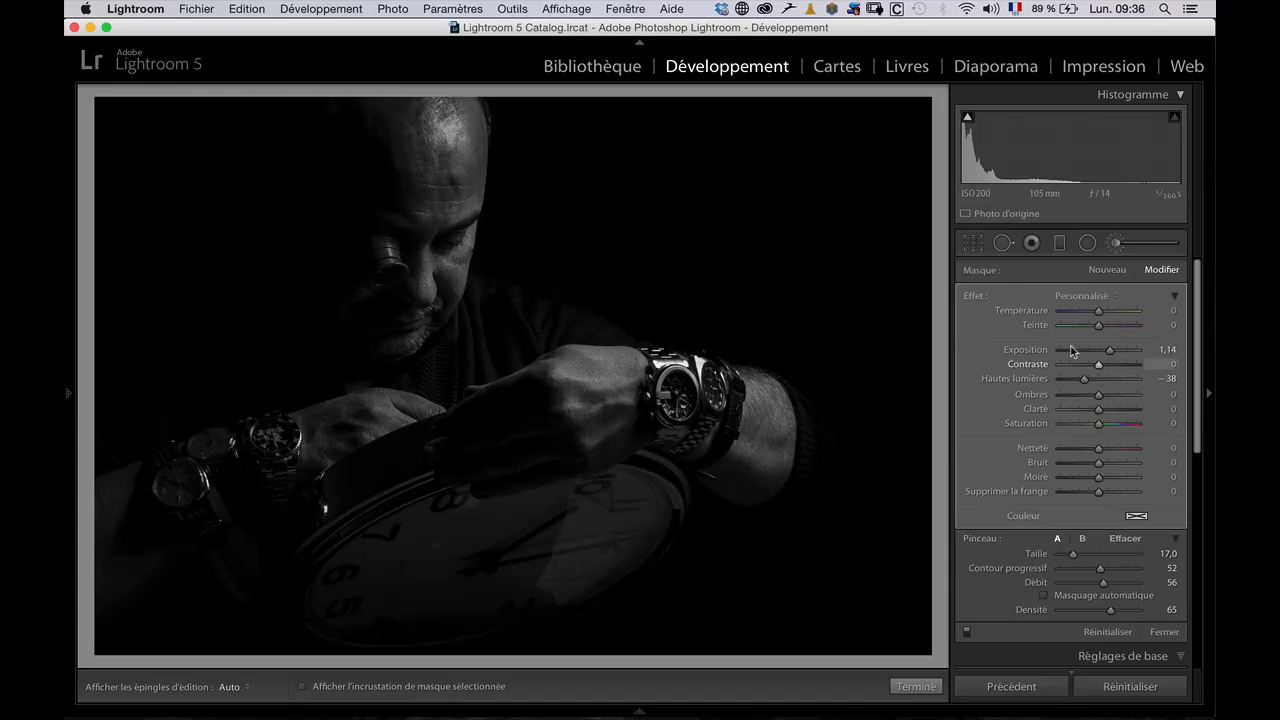
Start a new brush mask over the central hand and forearm, and set its shadows to 74 and exposure to 1,26
left_click(1107, 270)
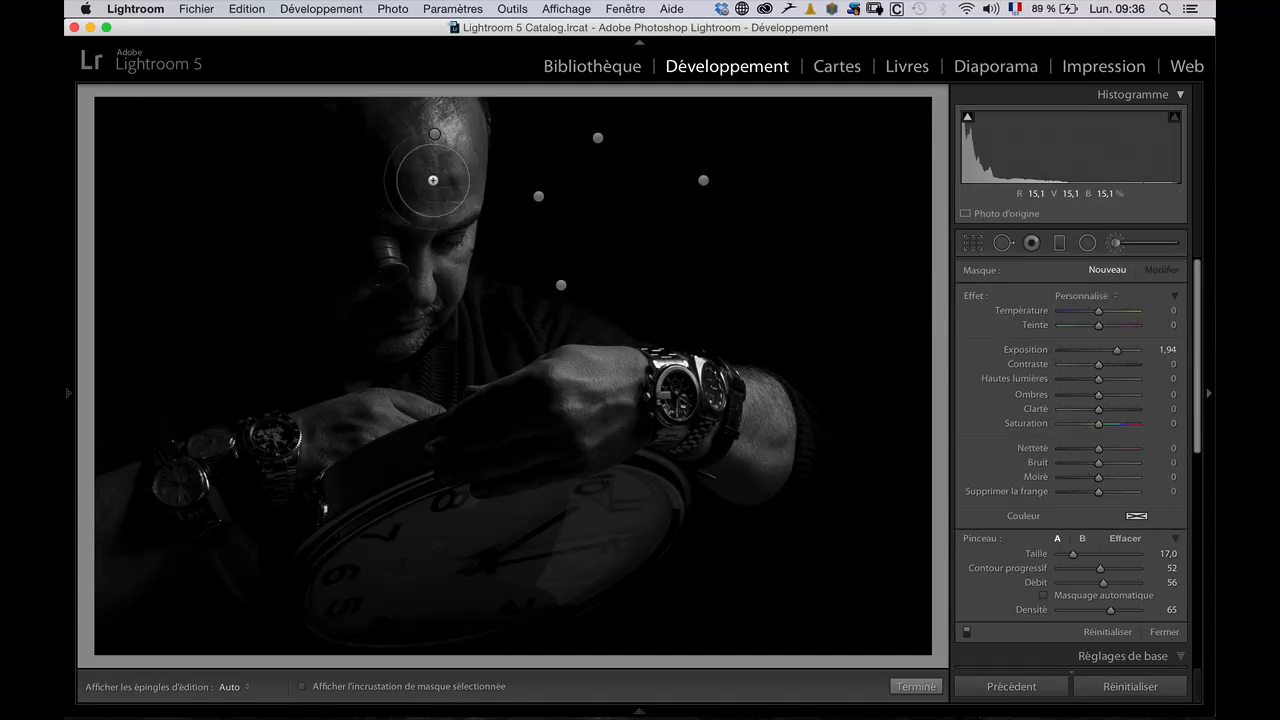
key("h")
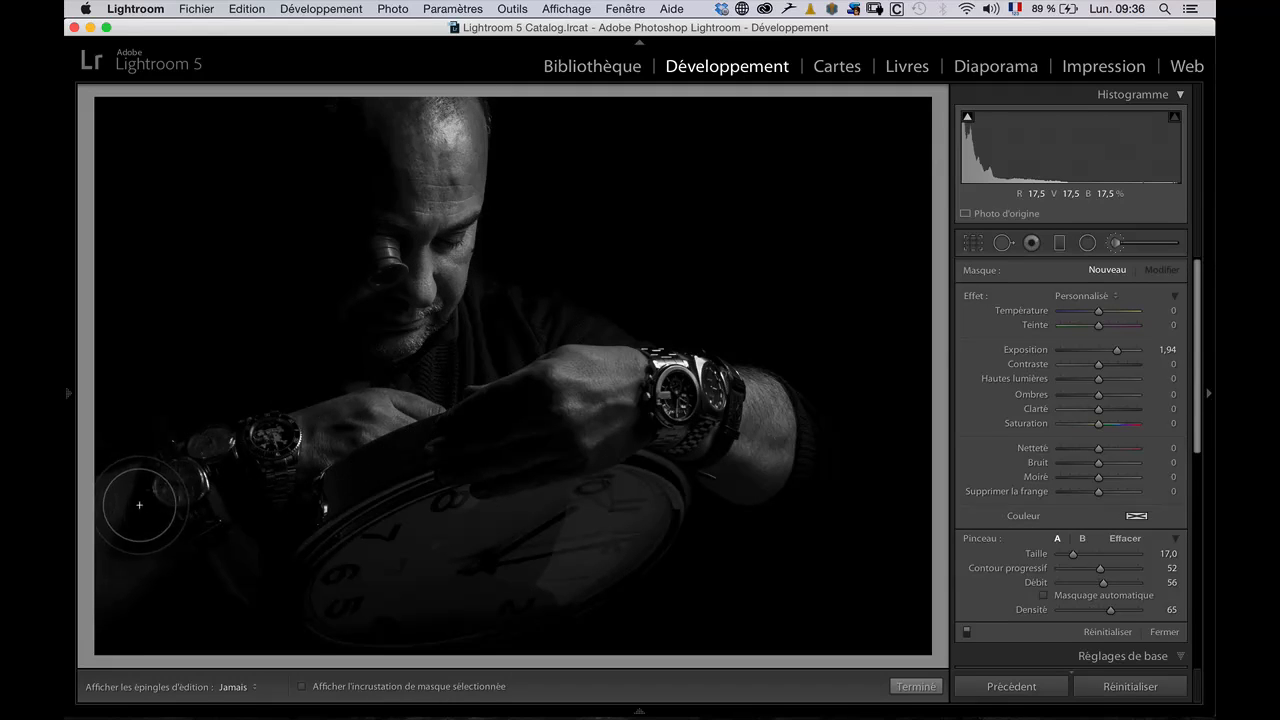
mouse_move(546, 391)
left_mouse_down()
mouse_move(486, 444)
mouse_move(497, 460)
mouse_move(662, 409)
mouse_move(718, 444)
mouse_move(842, 386)
left_mouse_up()
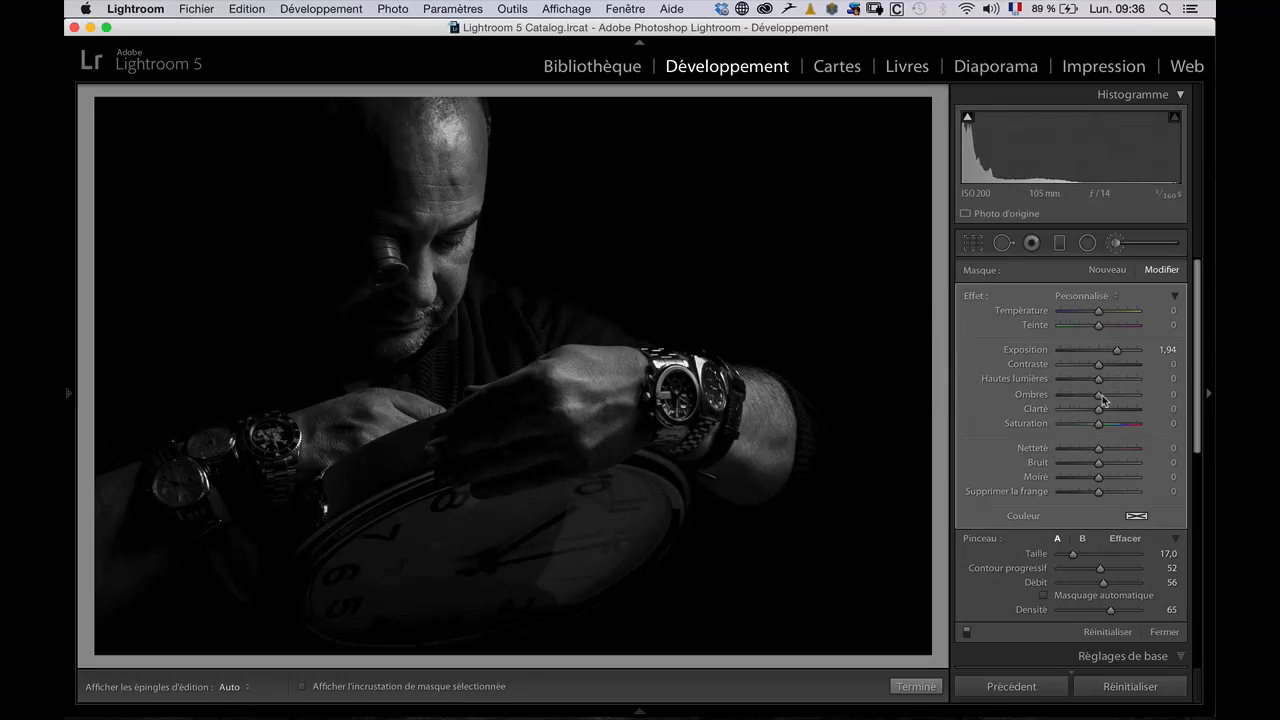
left_click_drag(1112, 394, 1127, 393)
left_click_drag(1118, 350, 1116, 354)
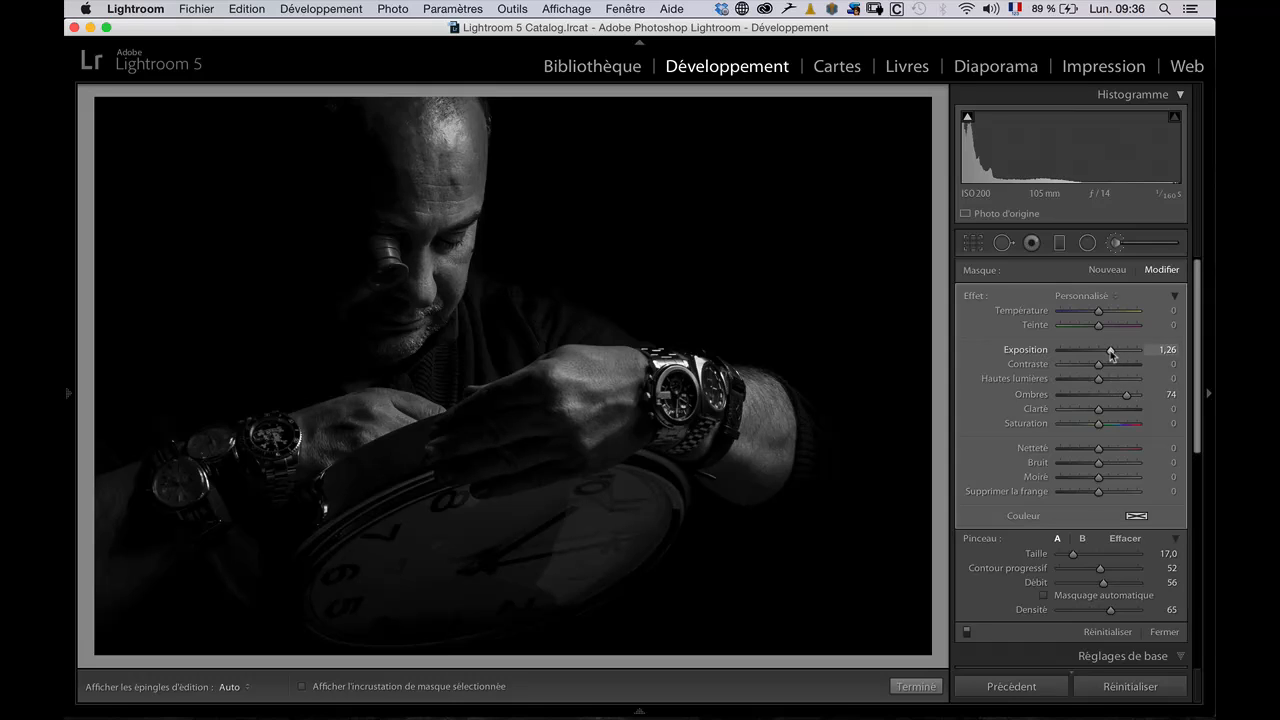
Start another brush mask over the man's face and set its exposure to 1,08, highlights to −22 and shadows to 56
left_click(1110, 273)
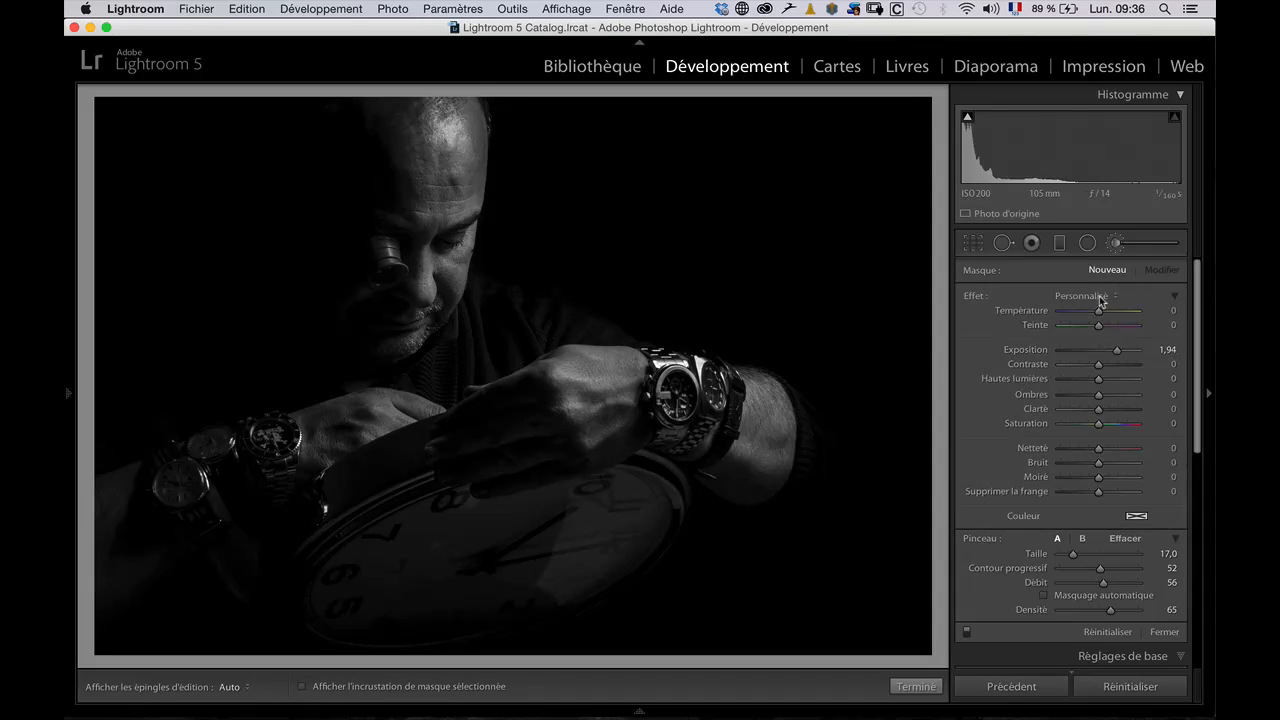
key("h")
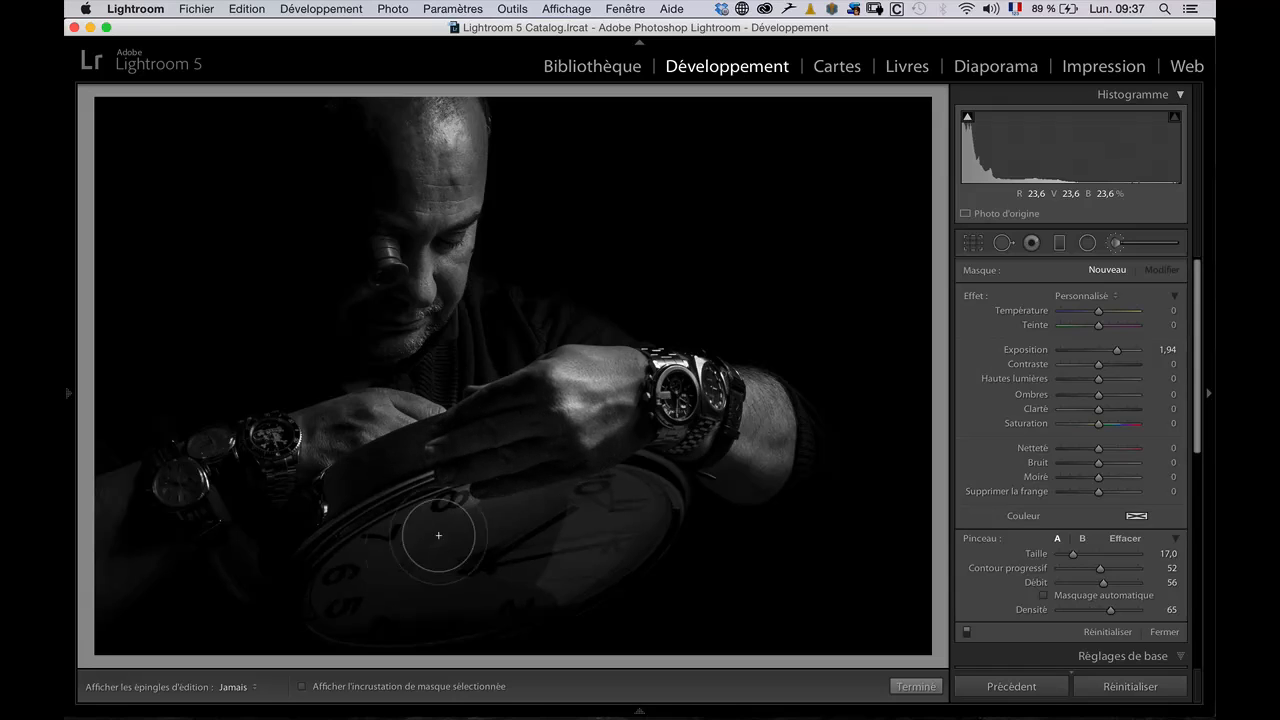
mouse_move(439, 535)
left_mouse_down()
mouse_move(583, 529)
mouse_move(604, 546)
mouse_move(636, 532)
mouse_move(613, 469)
mouse_move(641, 501)
mouse_move(468, 526)
mouse_move(590, 444)
mouse_move(692, 427)
mouse_move(717, 438)
mouse_move(759, 412)
mouse_move(742, 430)
mouse_move(548, 418)
mouse_move(262, 454)
mouse_move(145, 508)
mouse_move(197, 470)
mouse_move(275, 456)
left_mouse_up()
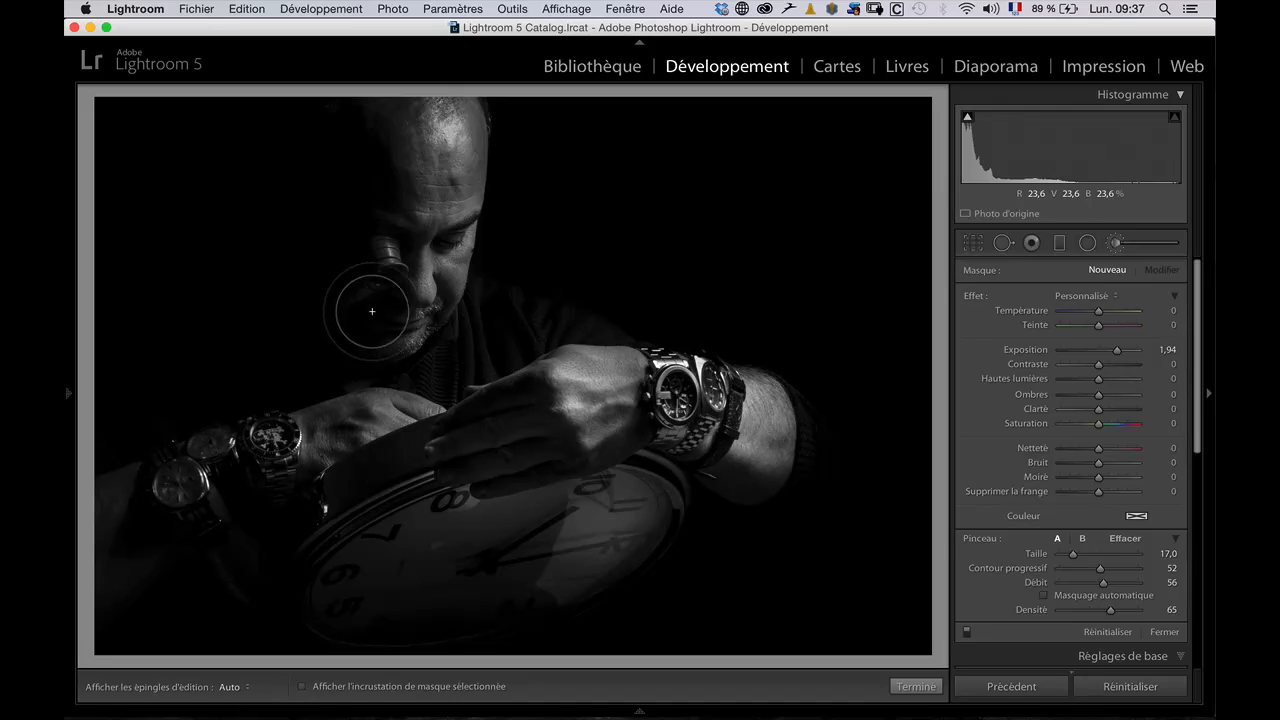
left_click_drag(372, 311, 385, 315)
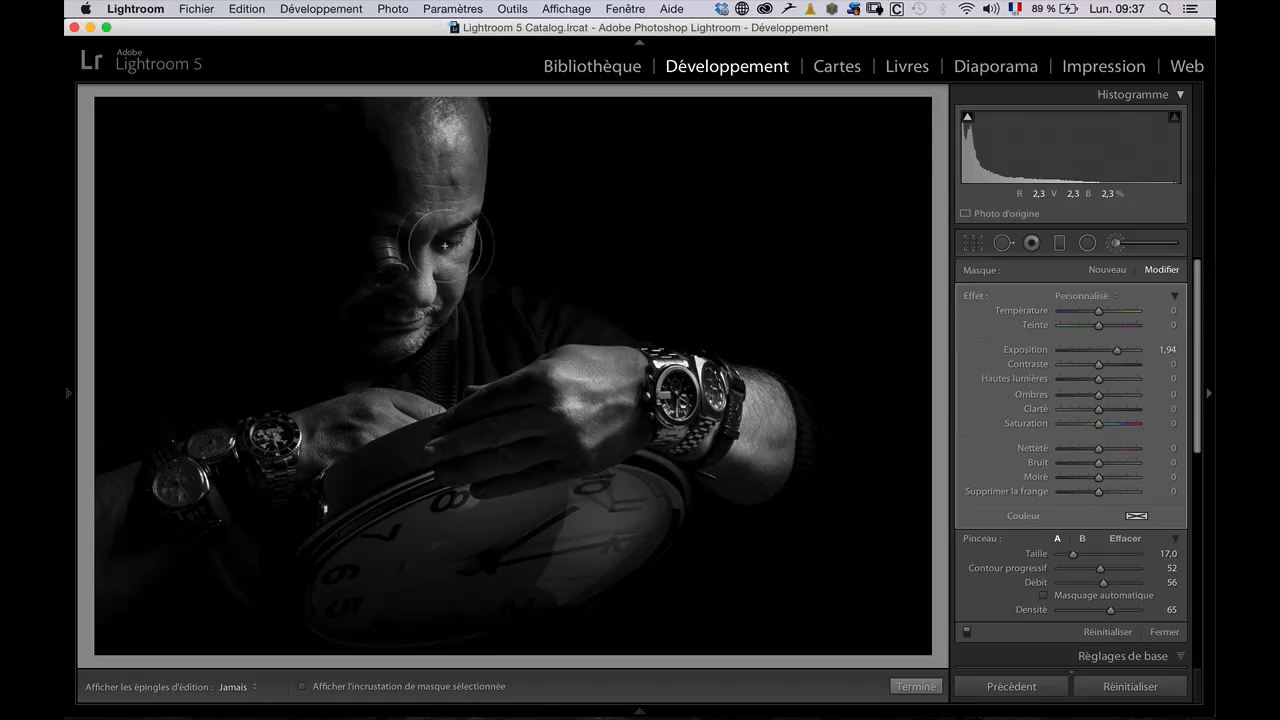
mouse_move(444, 245)
left_mouse_down()
mouse_move(452, 141)
mouse_move(419, 189)
mouse_move(396, 267)
mouse_move(366, 276)
mouse_move(405, 330)
mouse_move(431, 328)
mouse_move(436, 381)
mouse_move(486, 363)
mouse_move(428, 200)
left_mouse_up()
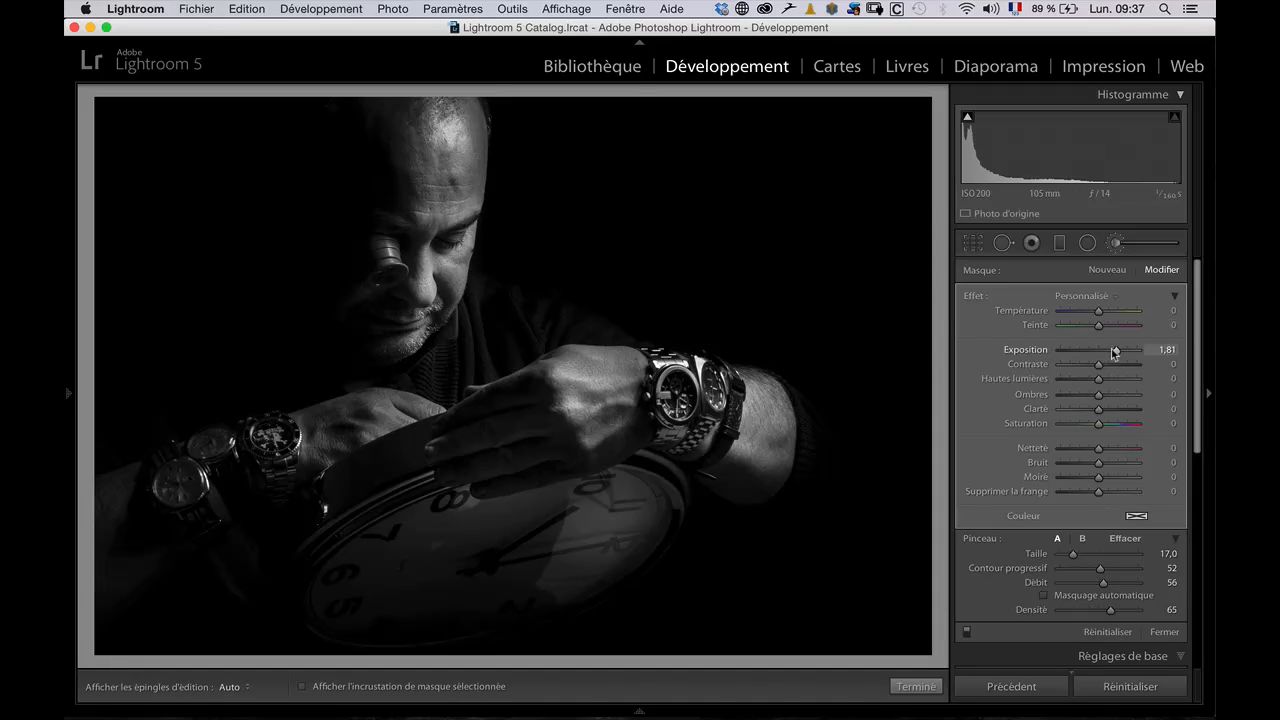
left_click_drag(1111, 352, 1108, 352)
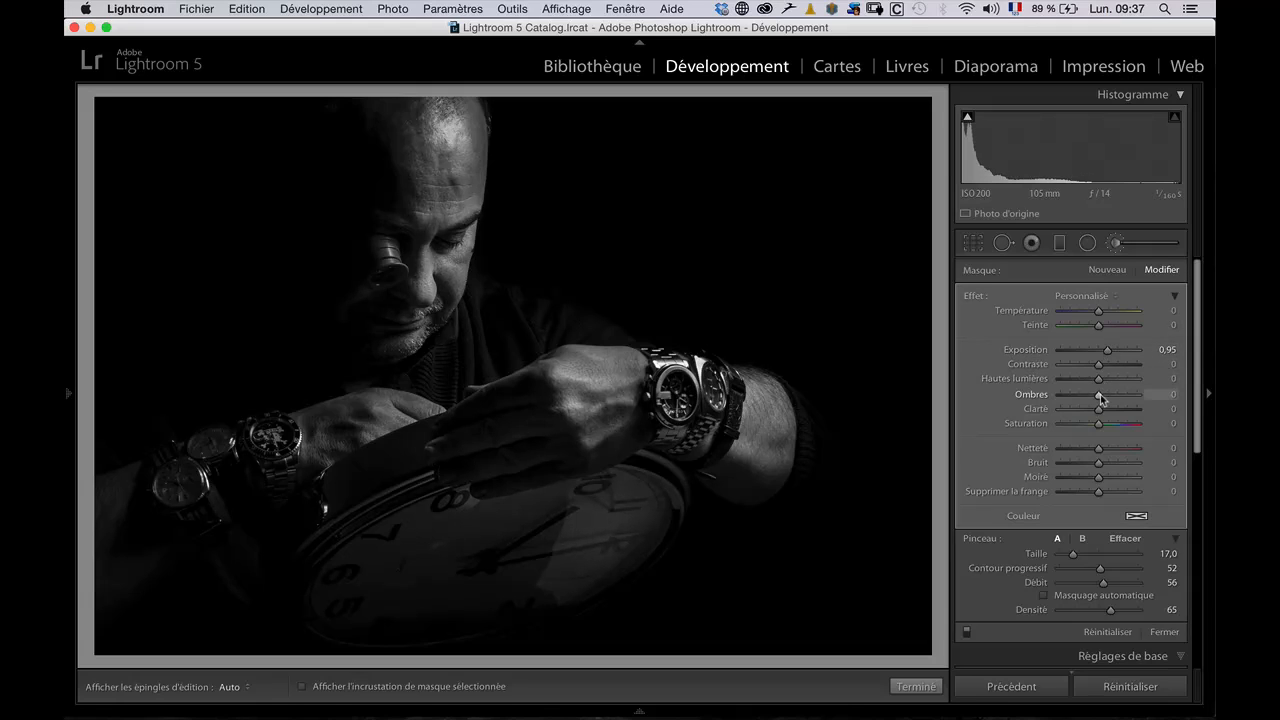
left_click_drag(1121, 395, 1090, 383)
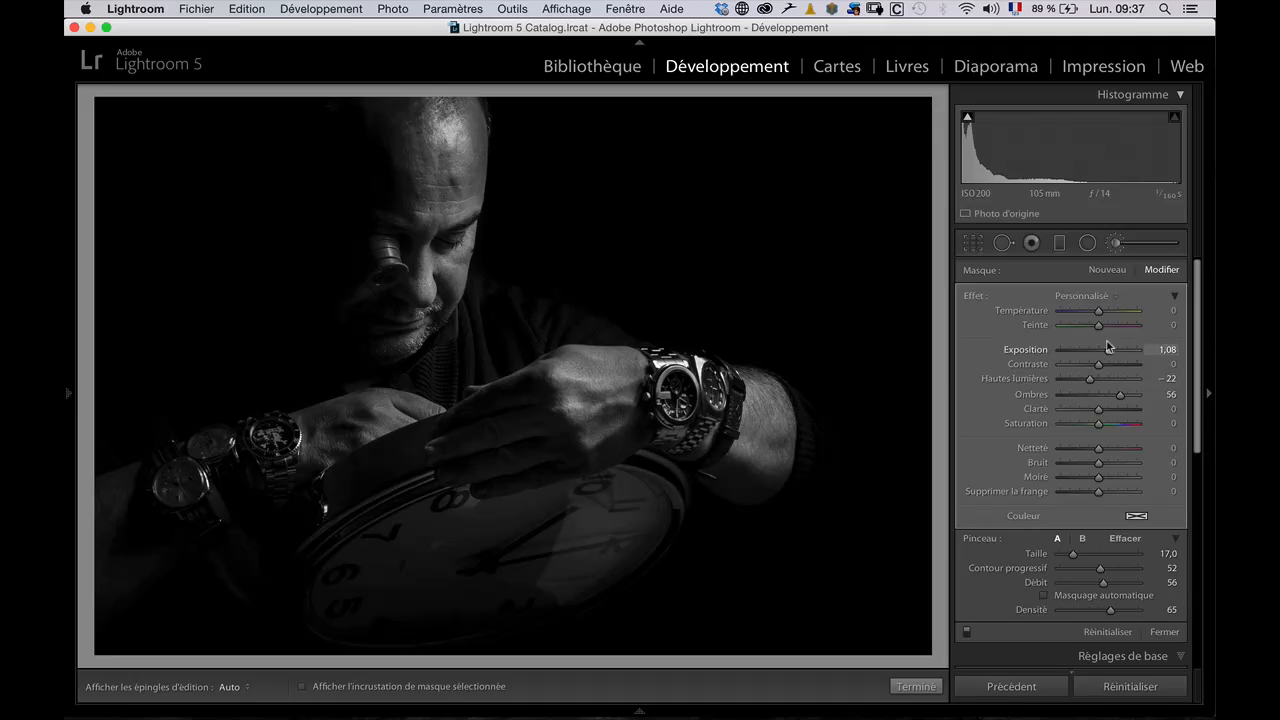
Start a new brush mask with only shadows raised to 77 and paint it over the watches, clock and face
left_click(1110, 270)
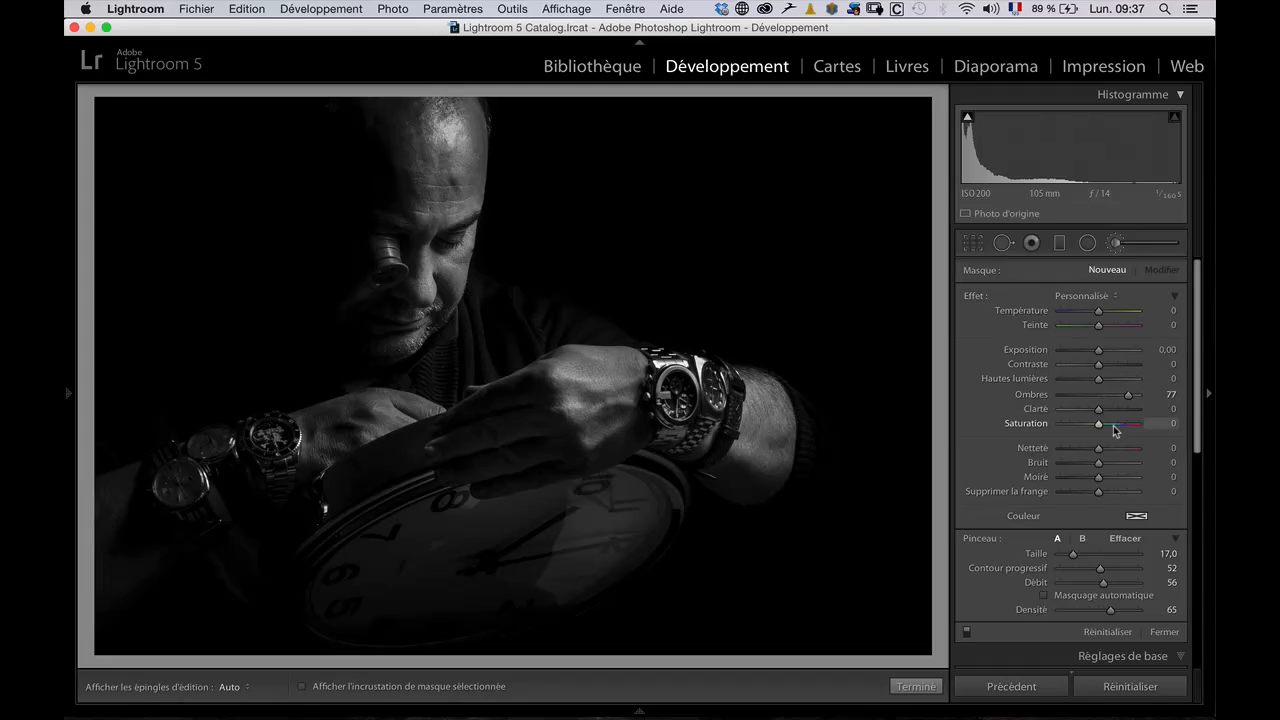
key("h")
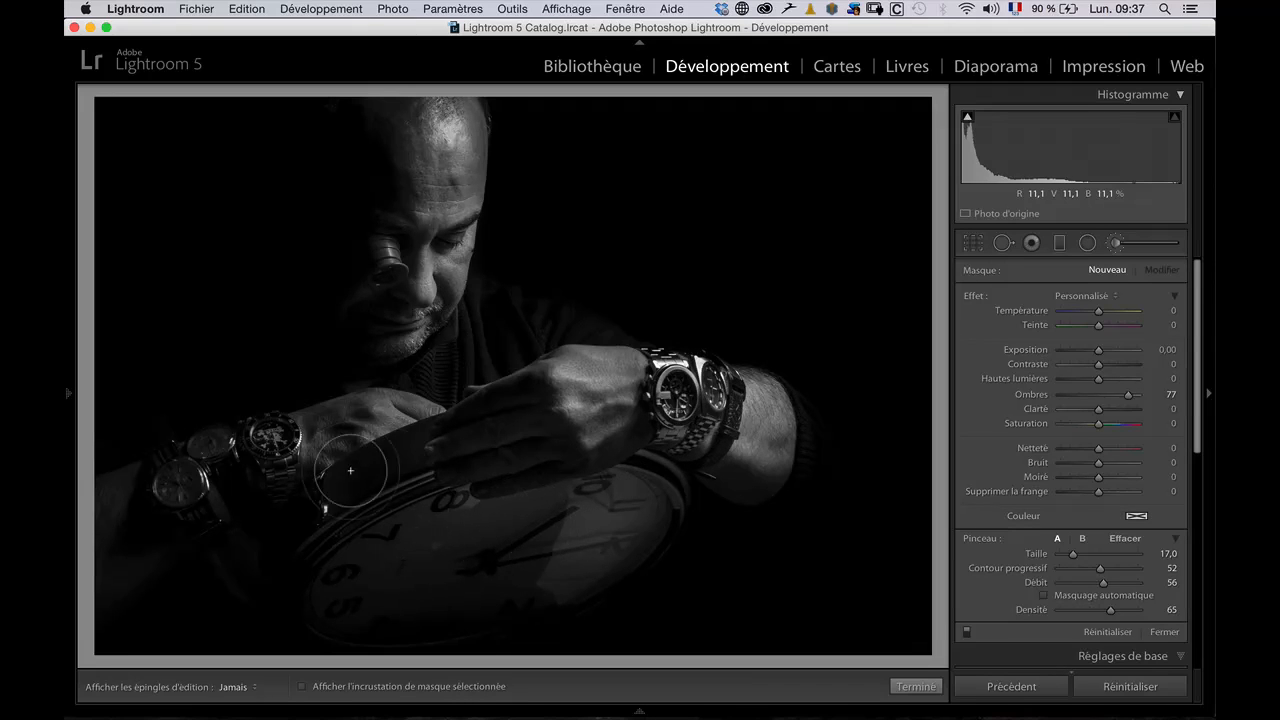
mouse_move(260, 458)
left_mouse_down()
mouse_move(255, 470)
mouse_move(271, 443)
mouse_move(153, 500)
mouse_move(186, 475)
left_mouse_up()
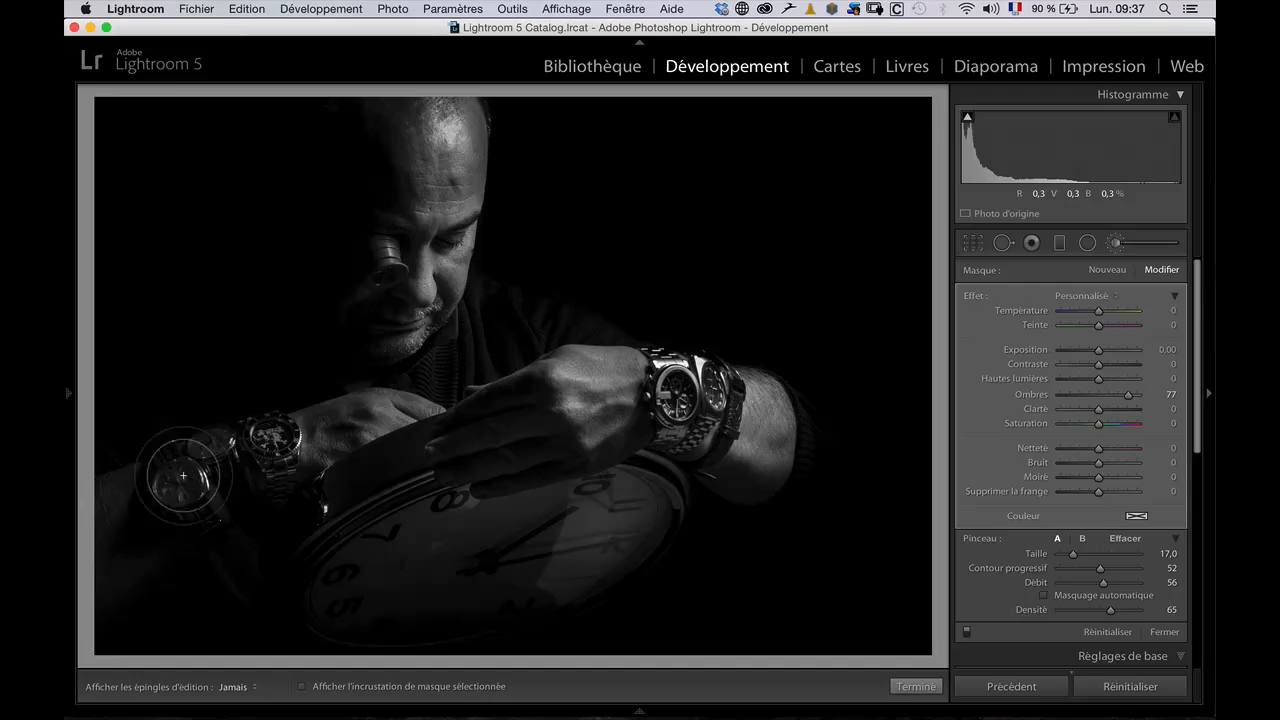
key("h")
key("h")
mouse_move(395, 265)
left_mouse_down()
mouse_move(391, 312)
mouse_move(438, 286)
mouse_move(417, 213)
mouse_move(393, 240)
mouse_move(434, 244)
mouse_move(446, 160)
mouse_move(435, 120)
mouse_move(389, 149)
mouse_move(462, 113)
mouse_move(474, 175)
mouse_move(420, 196)
mouse_move(387, 291)
left_mouse_up()
Display the mask overlay, extend the shadow-lifting mask over the uncovered fingers of the central hand, and hide the overlay
left_click(302, 688)
left_click(303, 688)
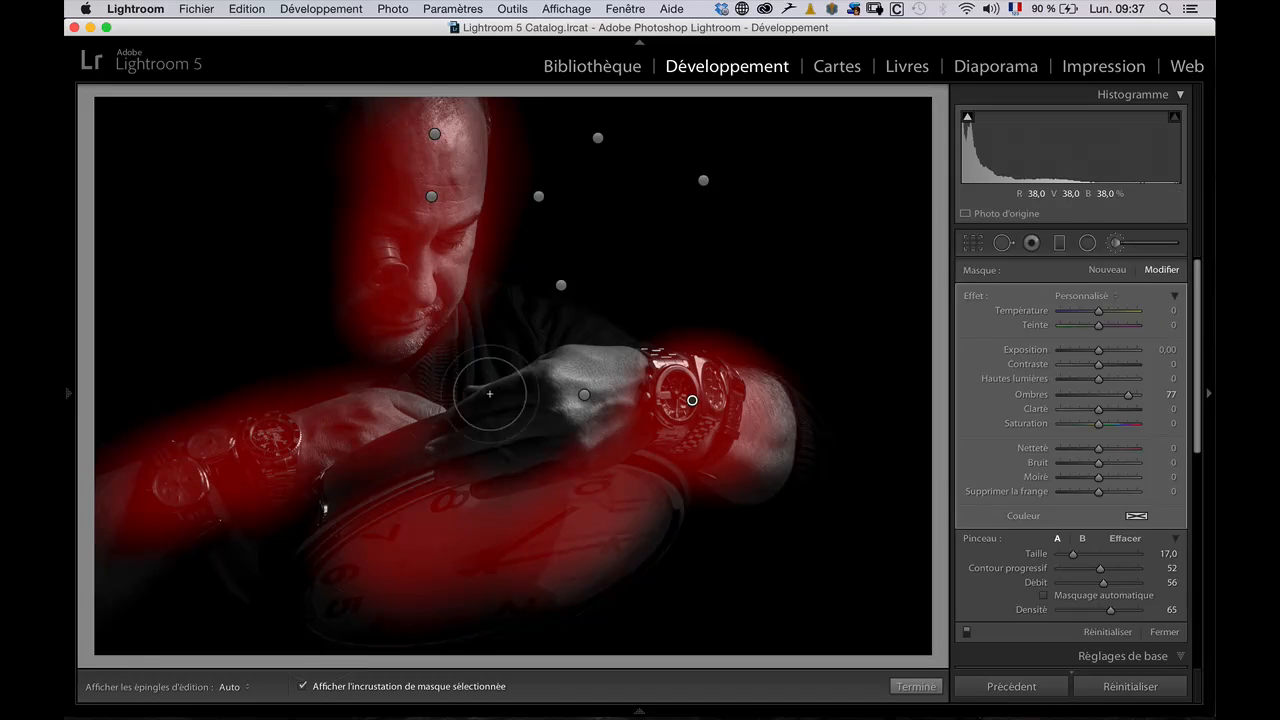
mouse_move(492, 411)
left_mouse_down()
mouse_move(461, 452)
mouse_move(464, 467)
mouse_move(503, 464)
mouse_move(500, 397)
mouse_move(450, 424)
mouse_move(487, 444)
mouse_move(547, 442)
mouse_move(500, 440)
left_mouse_up()
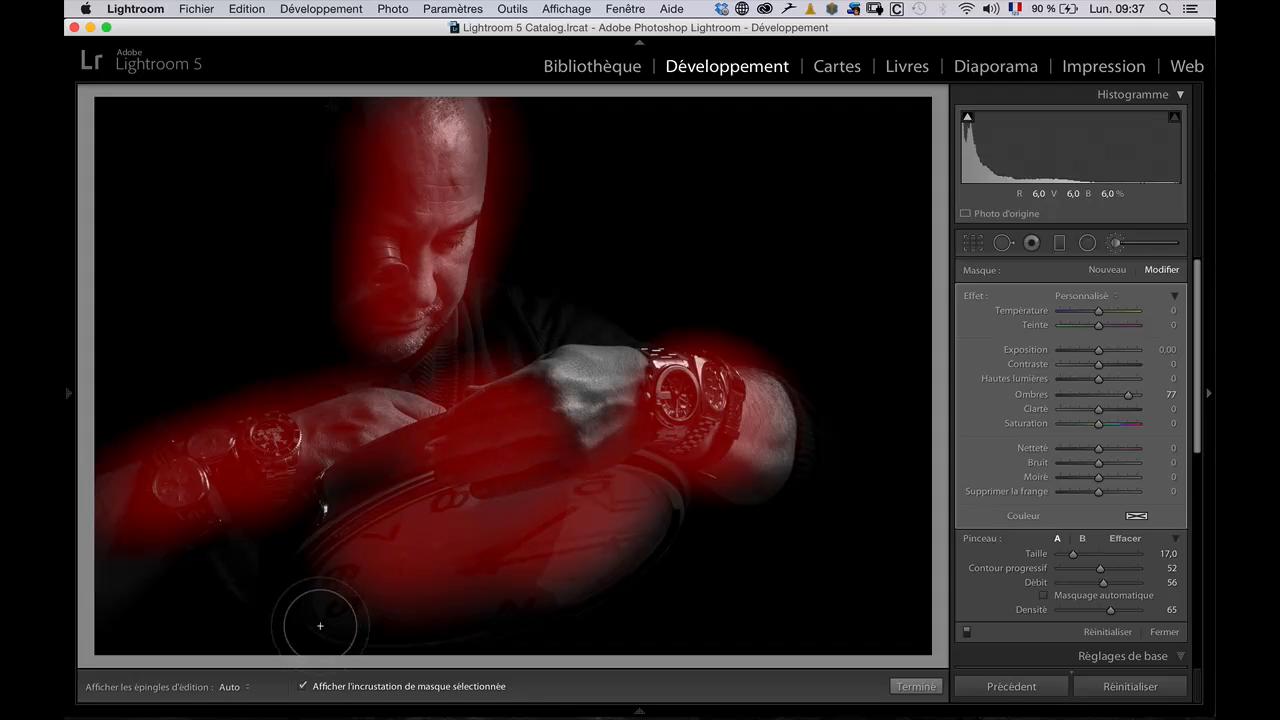
left_click(303, 686)
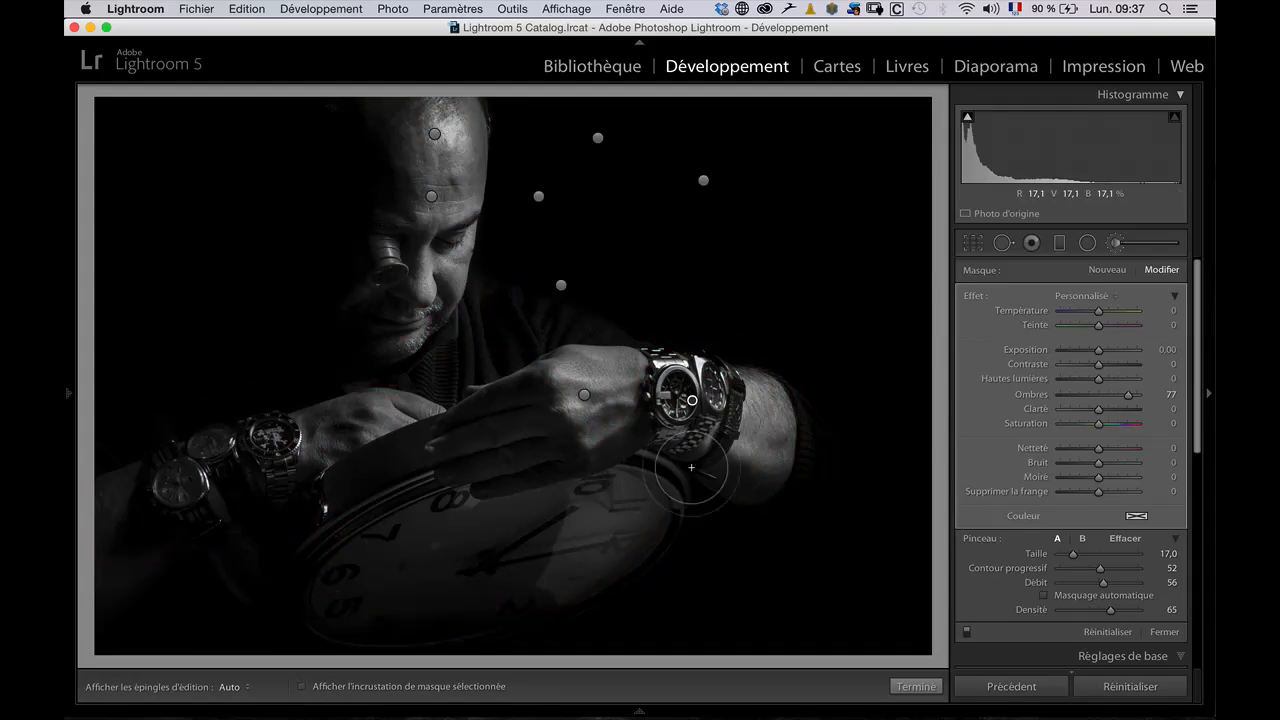
Start a new brush mask with only clarity set to 66 and paint it over the wristwatches, the hand and the lower face
left_click(1104, 276)
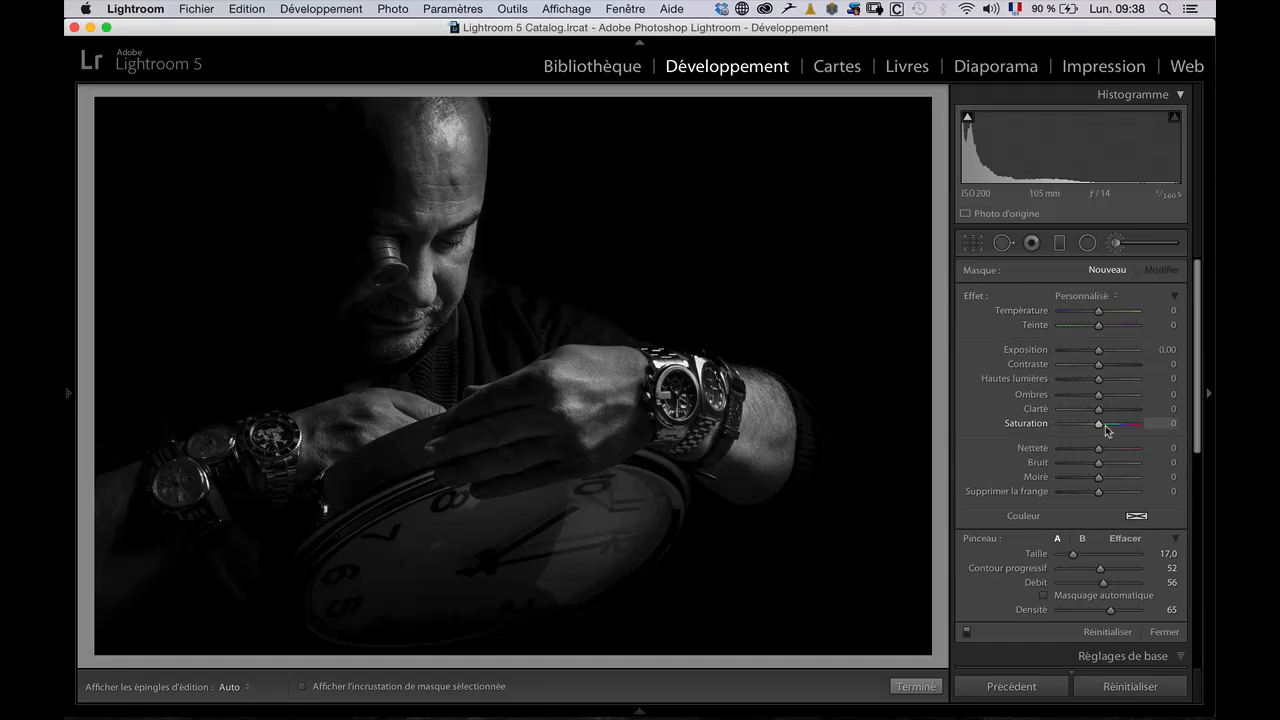
left_click_drag(1124, 412, 1125, 412)
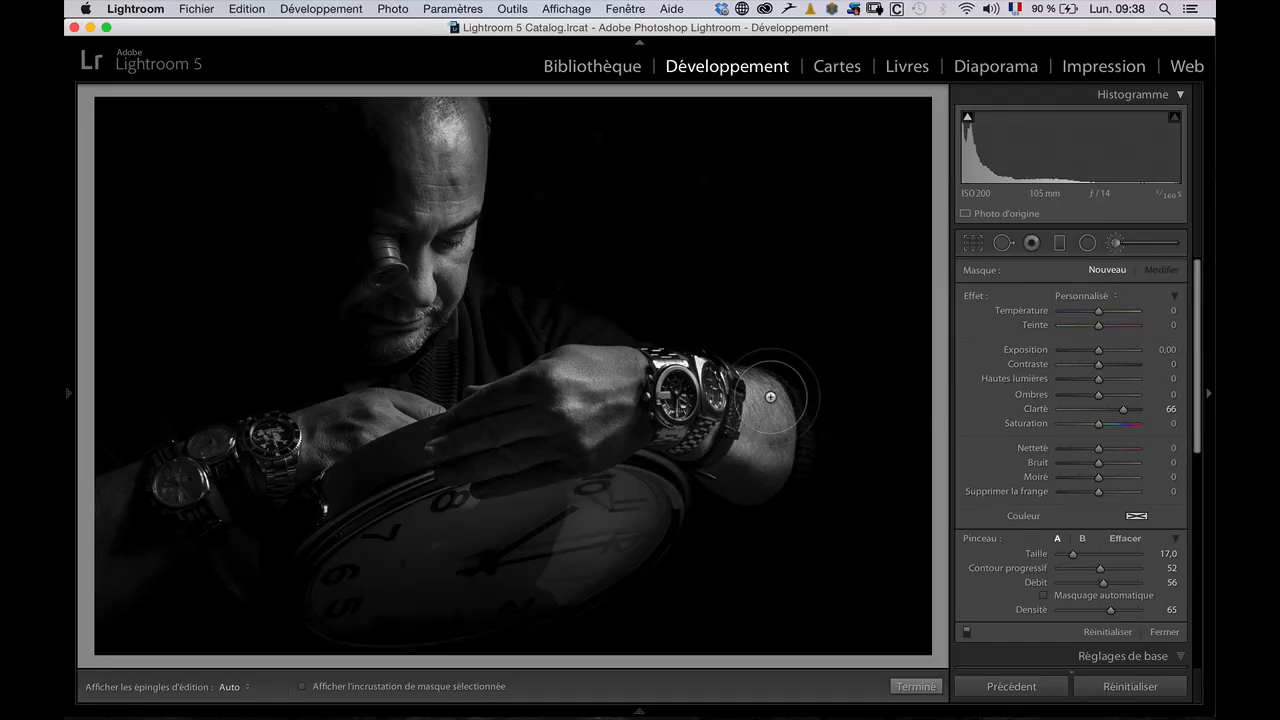
key("h")
mouse_move(690, 394)
left_mouse_down()
mouse_move(703, 431)
mouse_move(725, 404)
mouse_move(693, 426)
mouse_move(713, 426)
mouse_move(673, 371)
mouse_move(693, 396)
mouse_move(672, 425)
left_mouse_up()
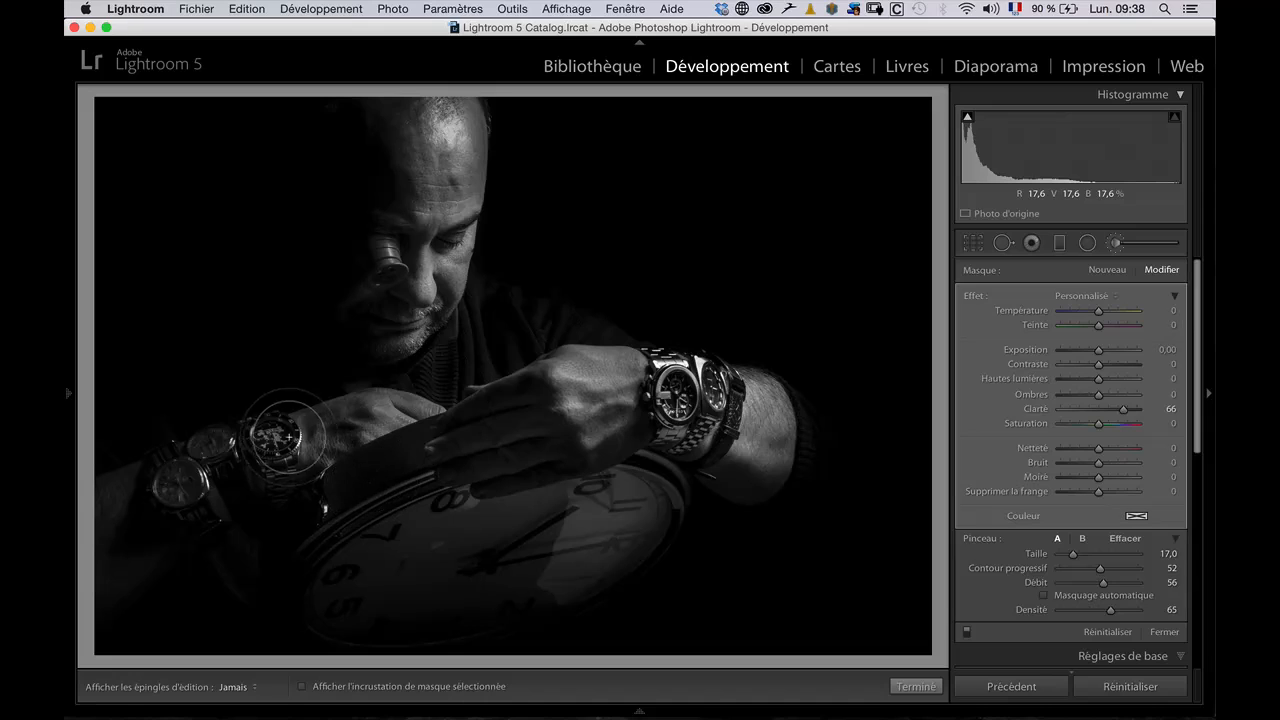
mouse_move(286, 434)
left_mouse_down()
mouse_move(243, 474)
mouse_move(193, 475)
mouse_move(273, 430)
mouse_move(235, 466)
mouse_move(312, 434)
left_mouse_up()
left_click_drag(400, 340, 424, 328)
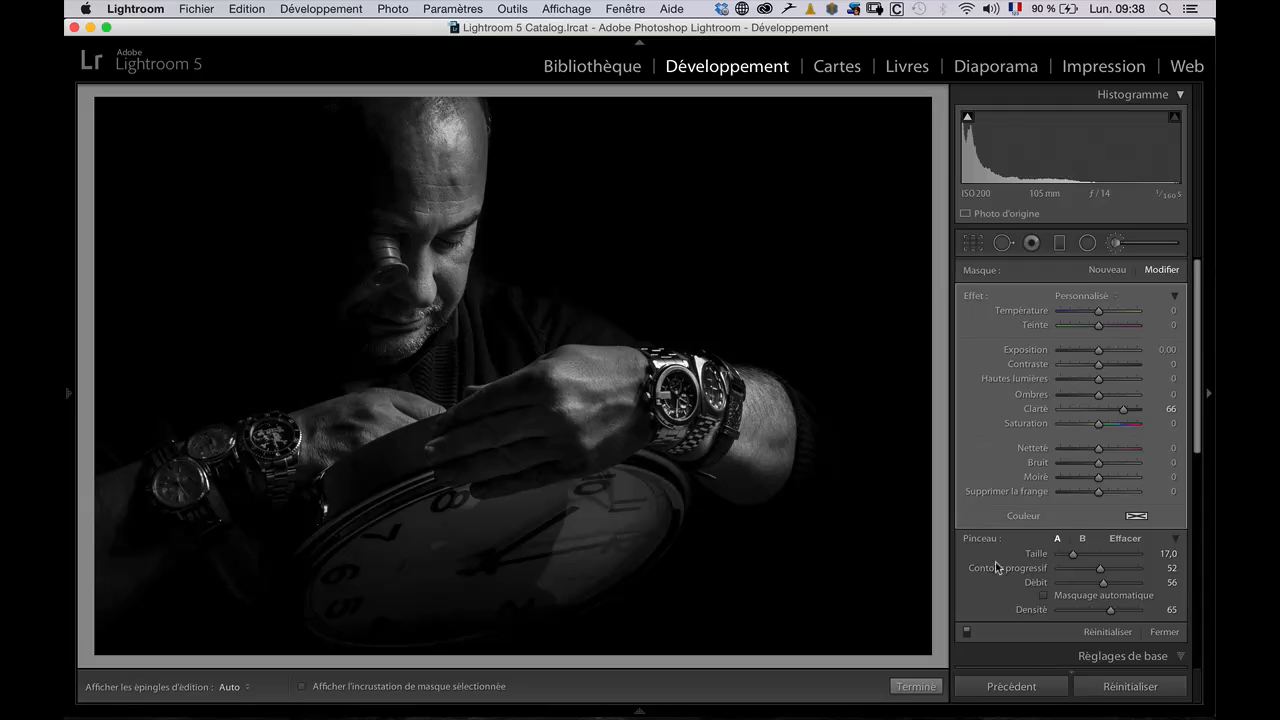
Compare the photo with and without all brush adjustments, and leave the Adjustment Brush
left_click(967, 631)
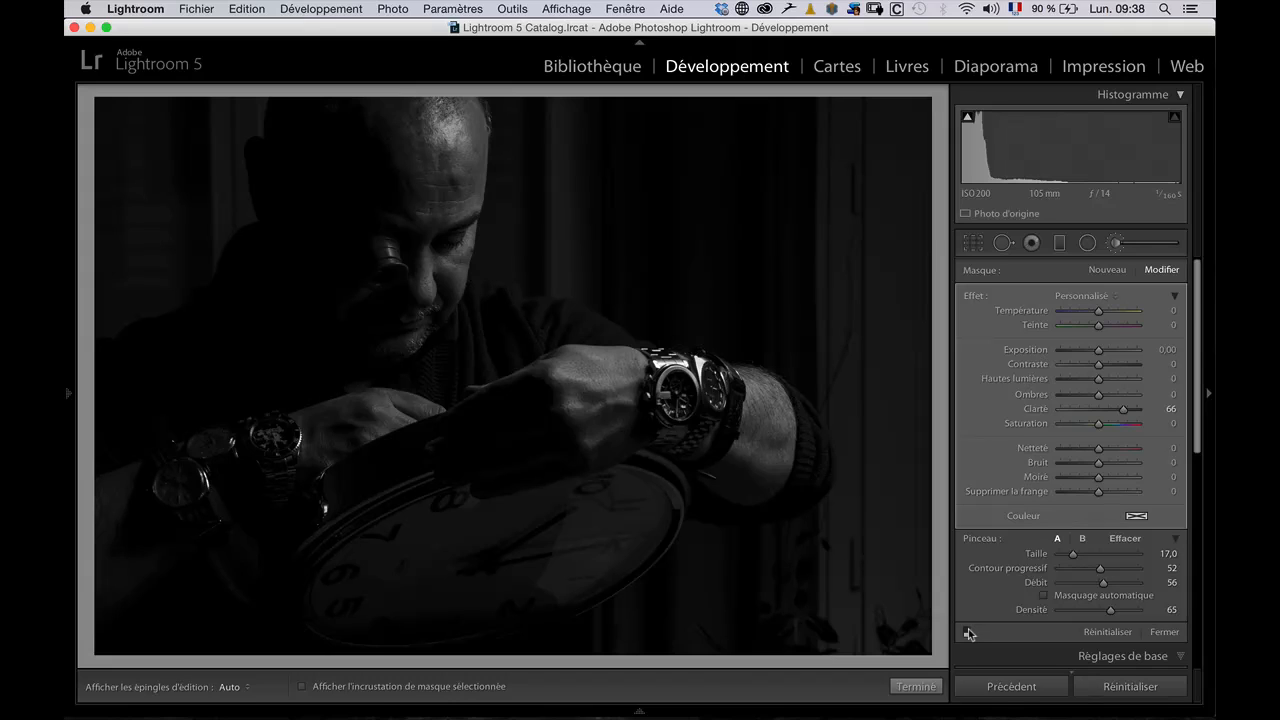
left_click(967, 632)
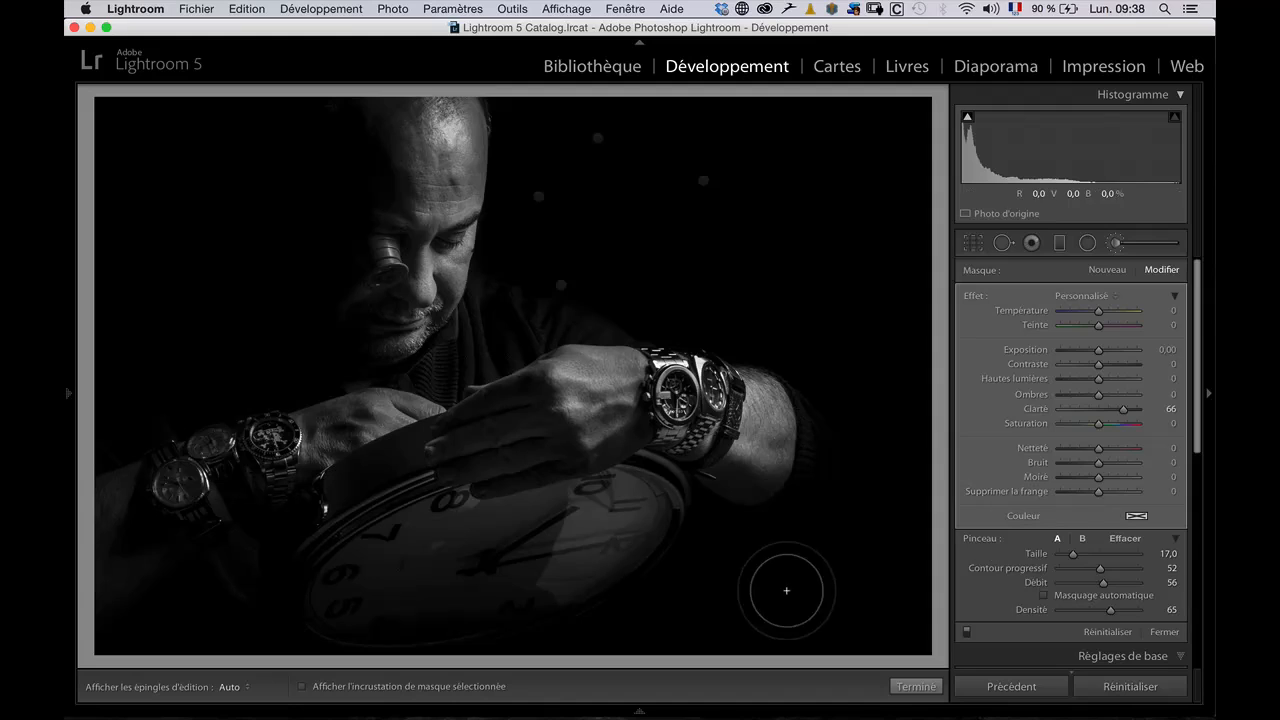
left_click(967, 633)
left_click(967, 633)
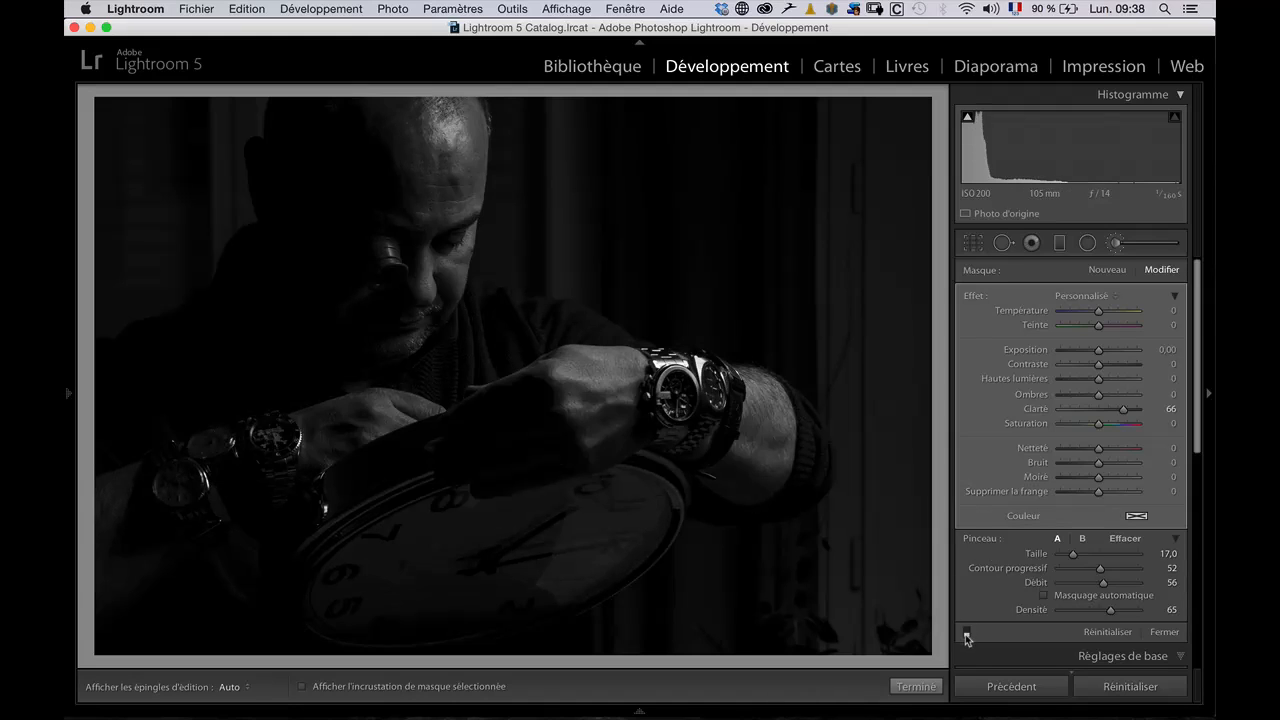
left_click(966, 636)
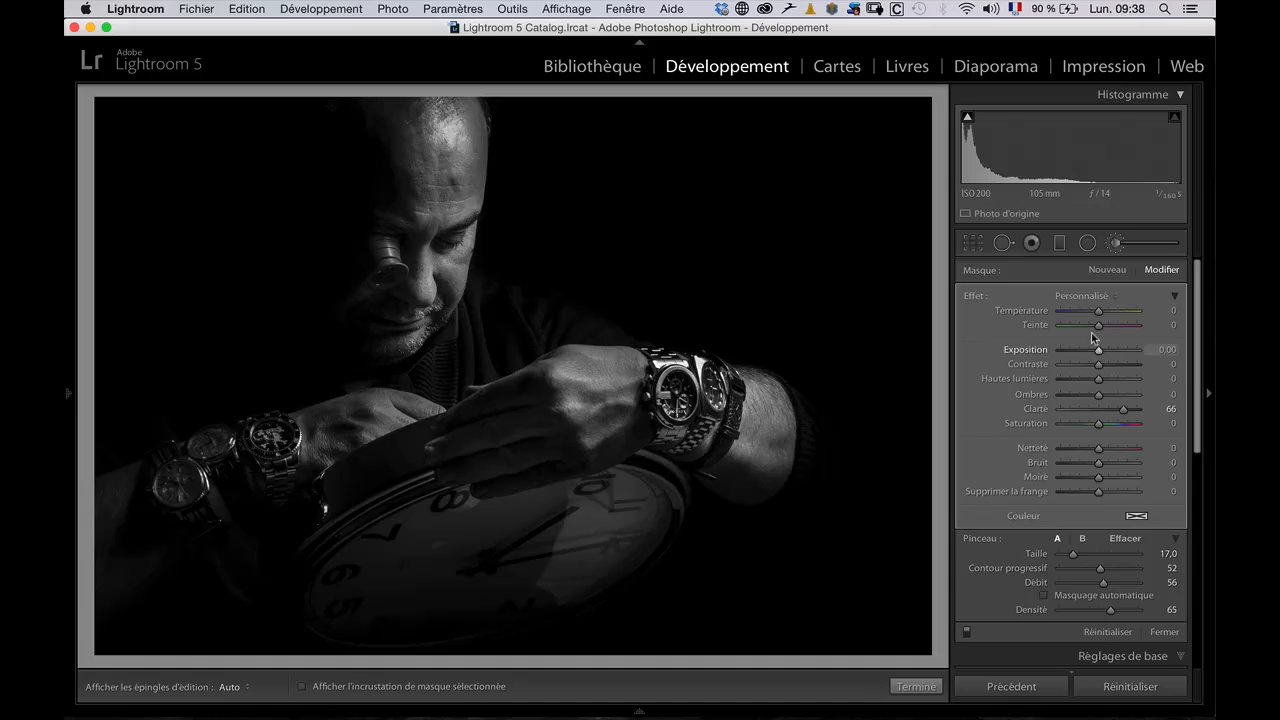
left_click(1116, 244)
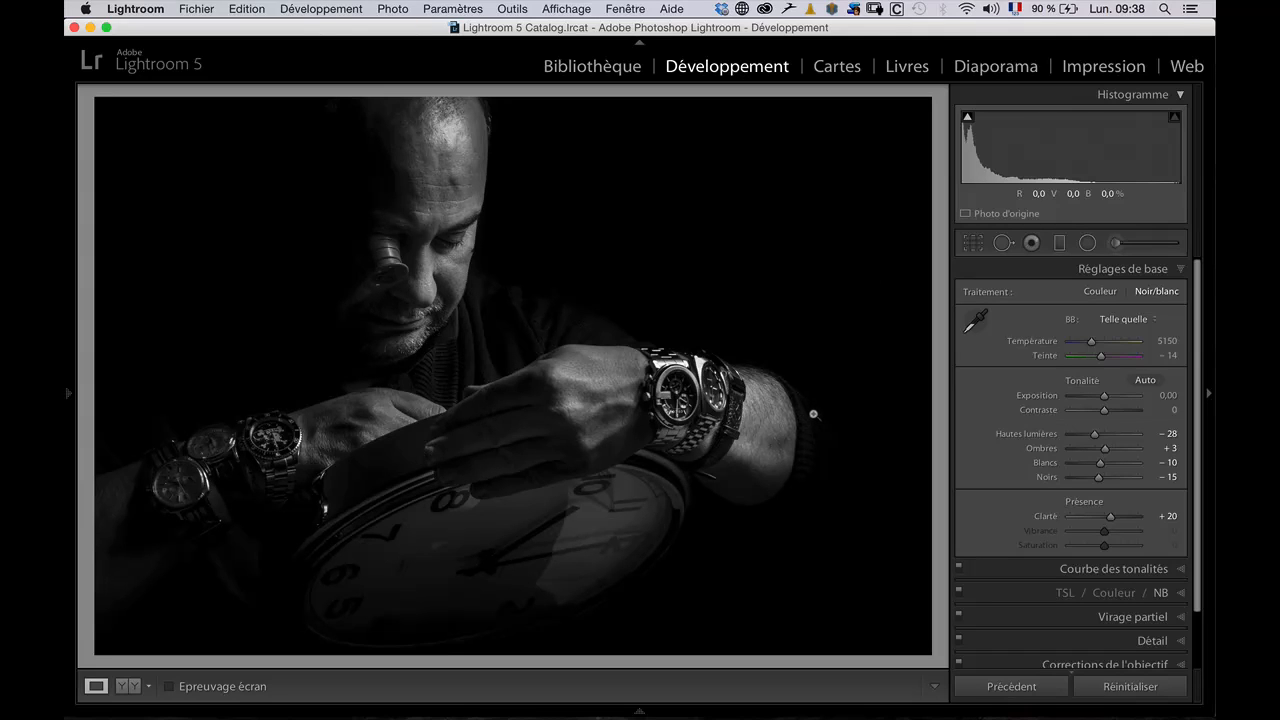
Open the edited portrait in Photoshop, discarding its embedded ProPhoto RGB colour profile
key("super+Tab")
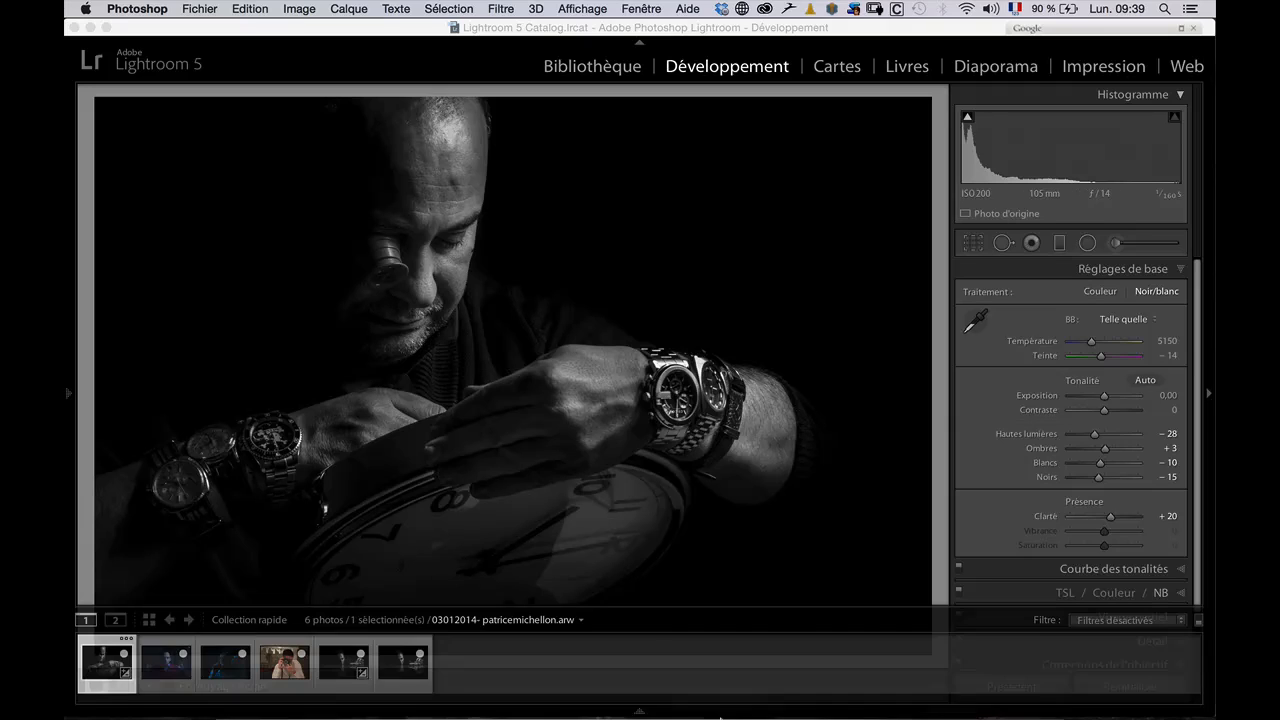
left_click(683, 686)
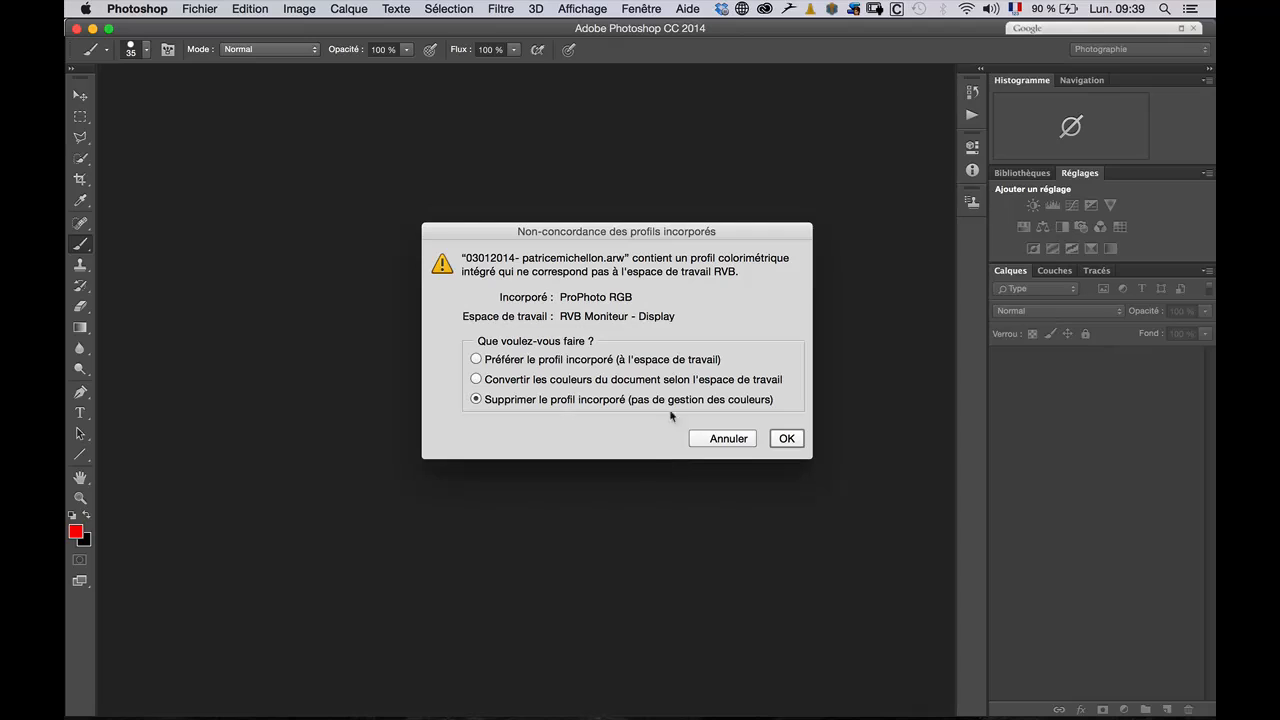
left_click(782, 440)
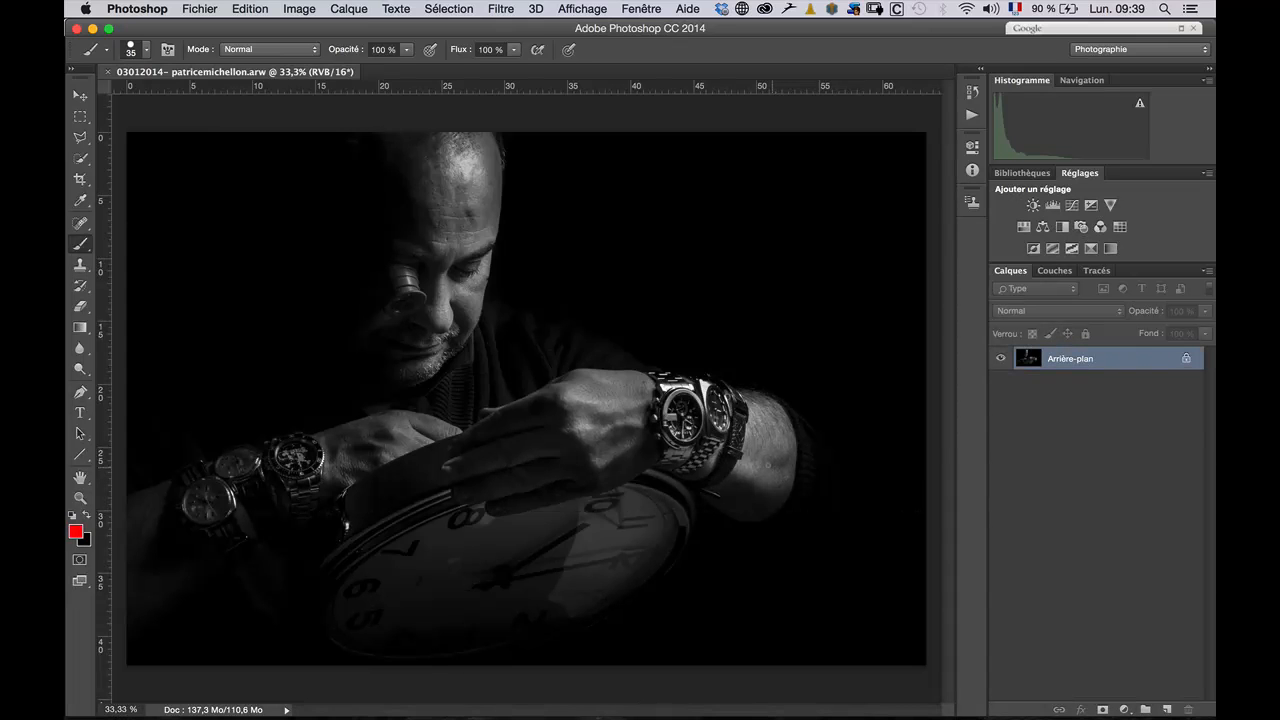
Add an empty layer above the background and set the foreground colour to white
left_click(1165, 706)
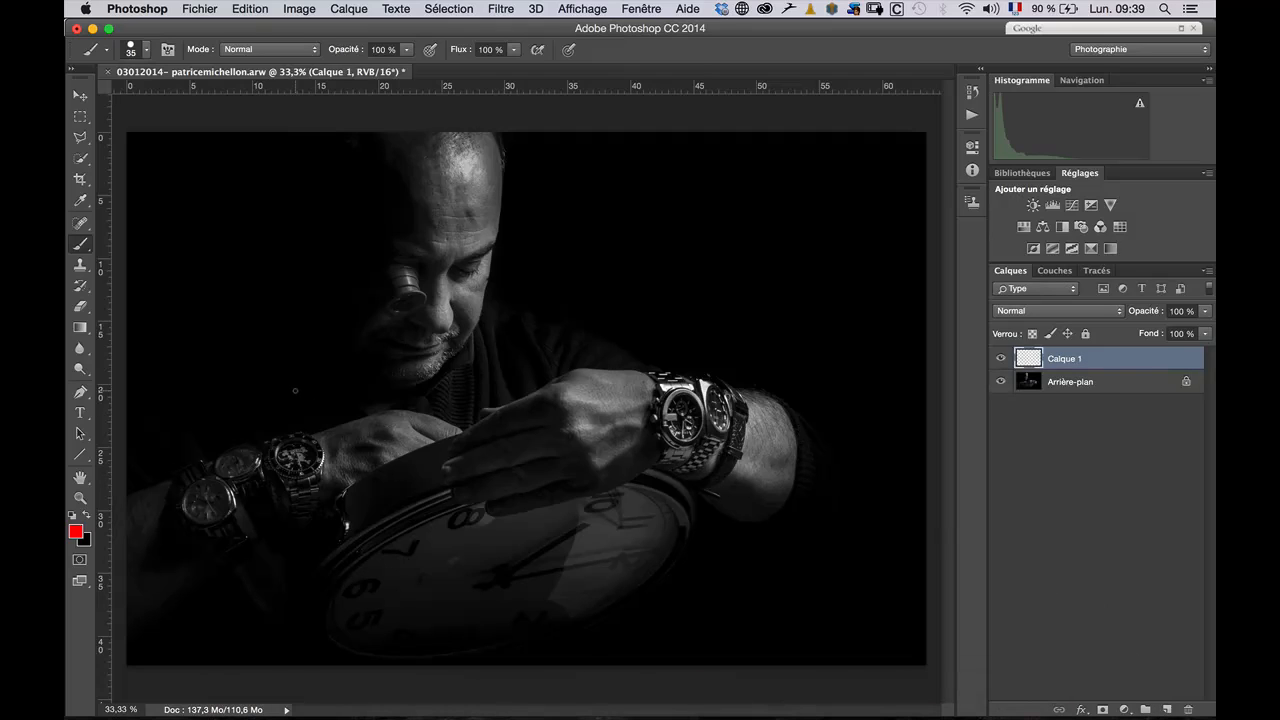
key("d")
left_click(87, 515)
Set up a soft round brush with 0 % hardness and 10 % flow, and enlarge it to about 962 px
left_click(146, 49)
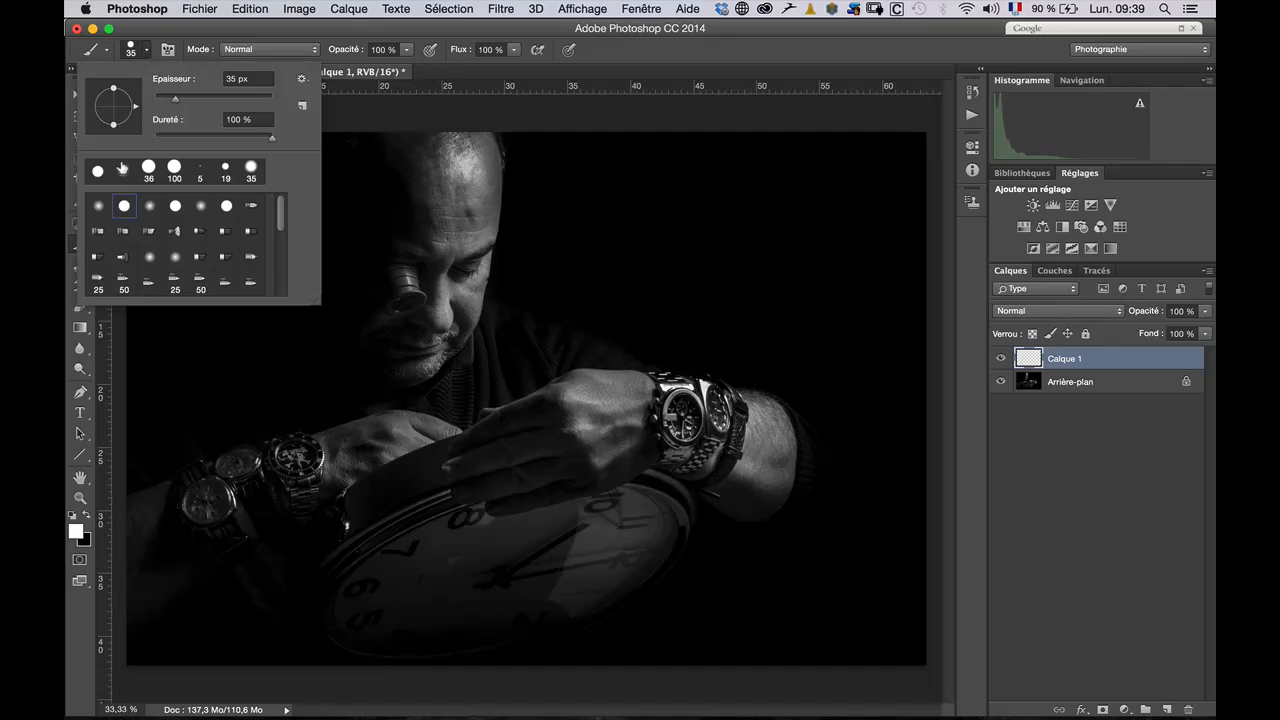
left_click(98, 205)
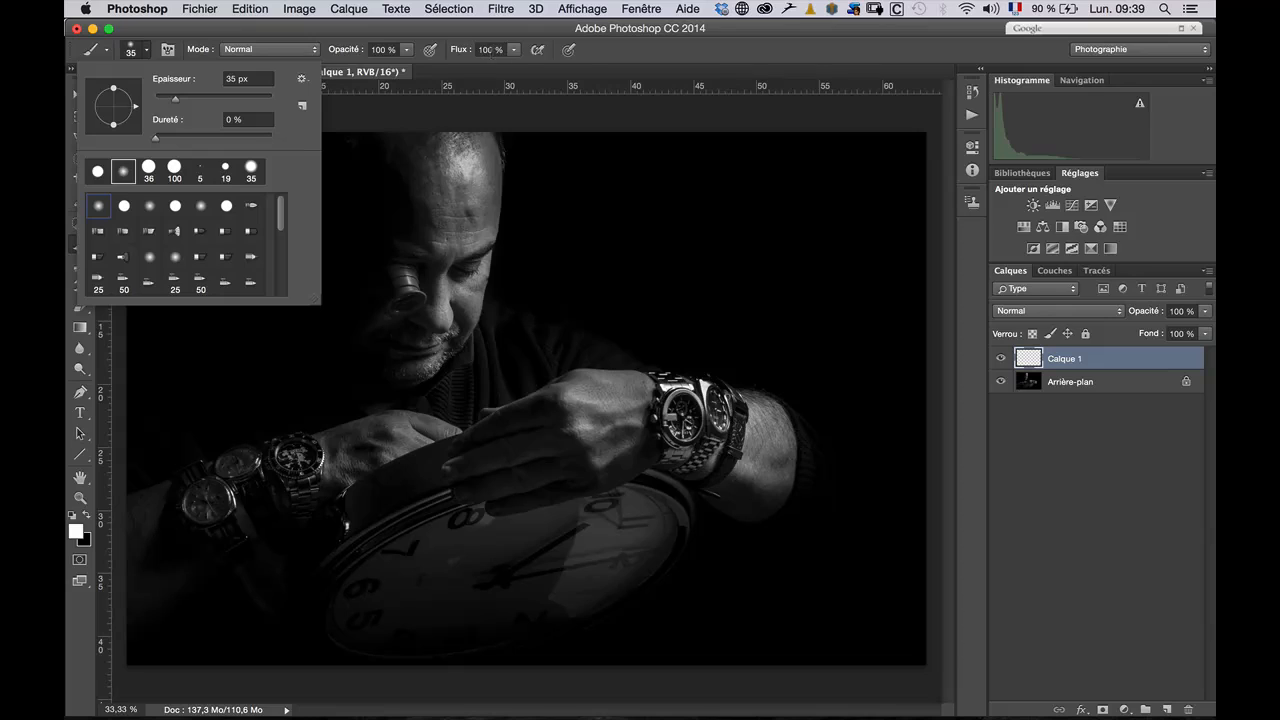
left_click(488, 49)
type("10")
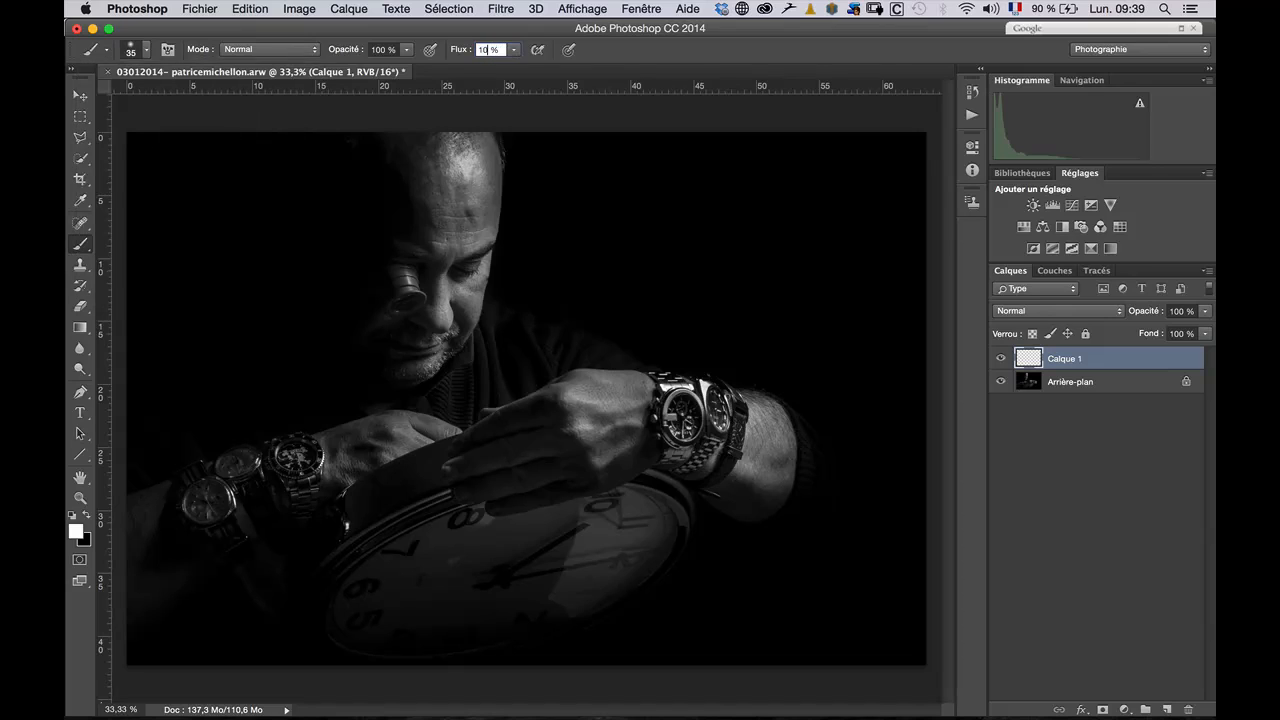
key("Return")
left_click_drag(551, 329, 618, 330)
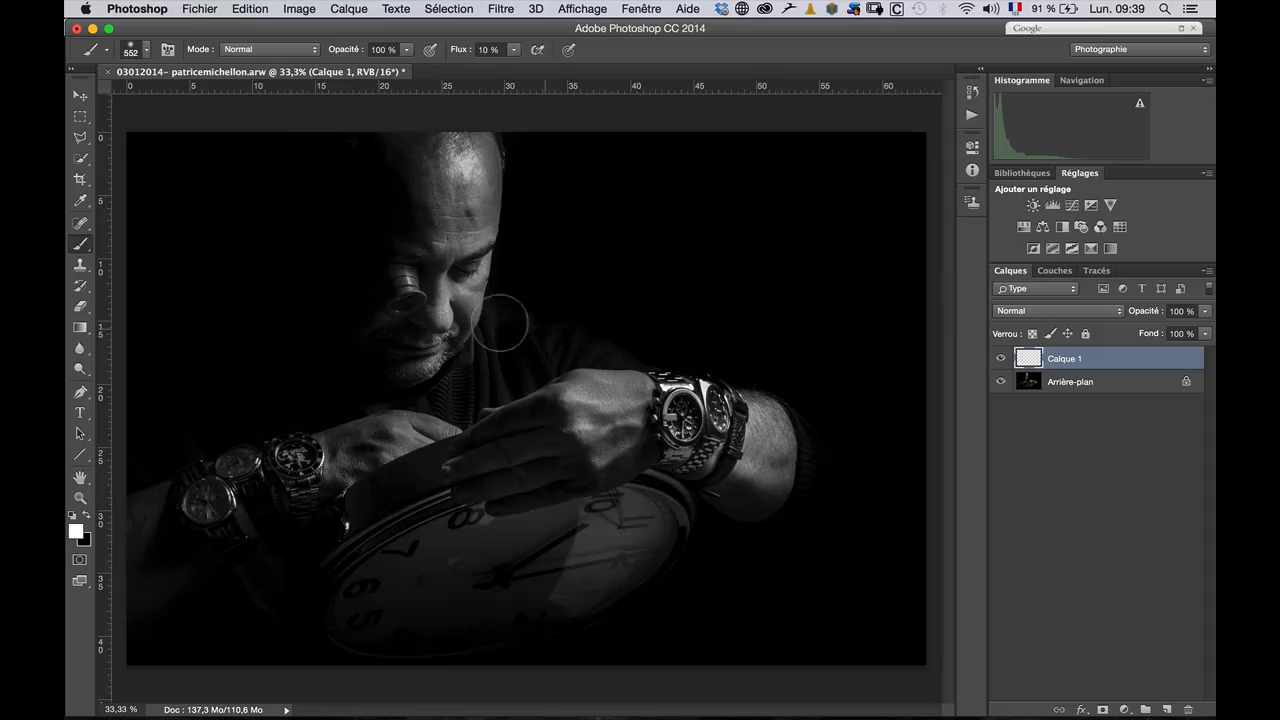
left_click_drag(491, 303, 545, 303)
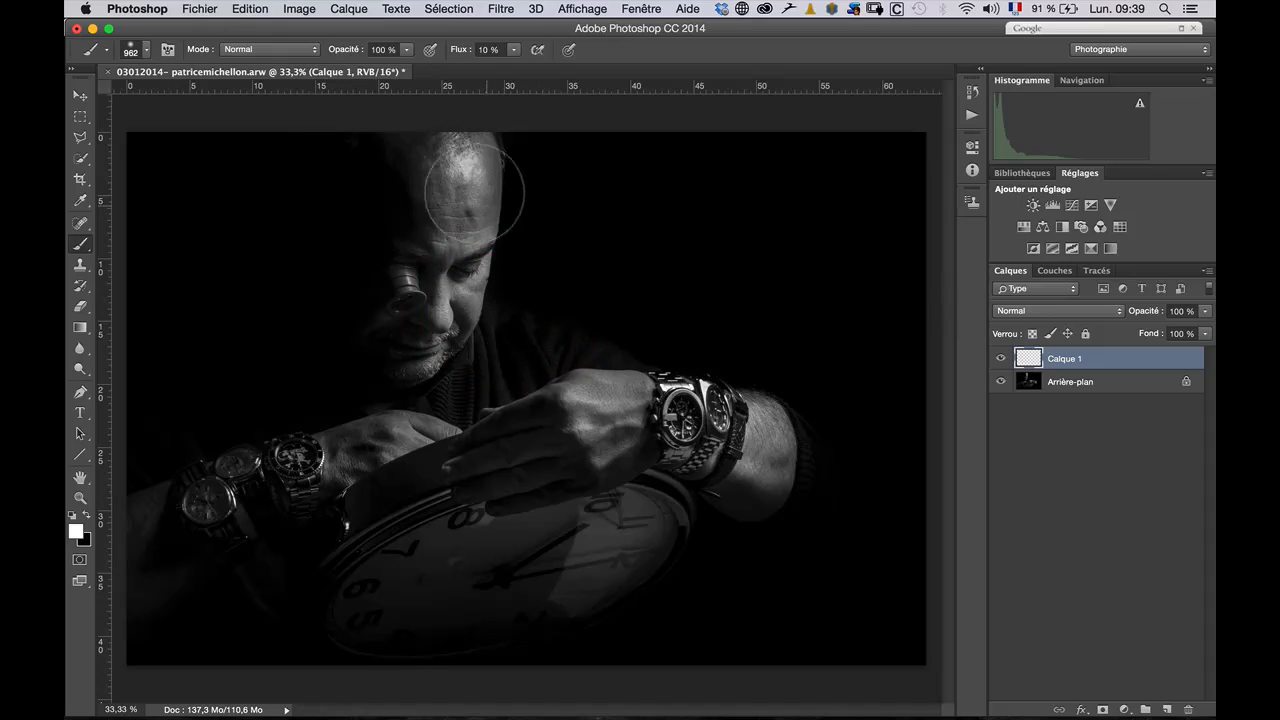
Paint soft white over the man's face, both hands with their watches, and the clock face on the empty layer
mouse_move(475, 190)
left_mouse_down()
mouse_move(444, 165)
mouse_move(418, 336)
left_mouse_up()
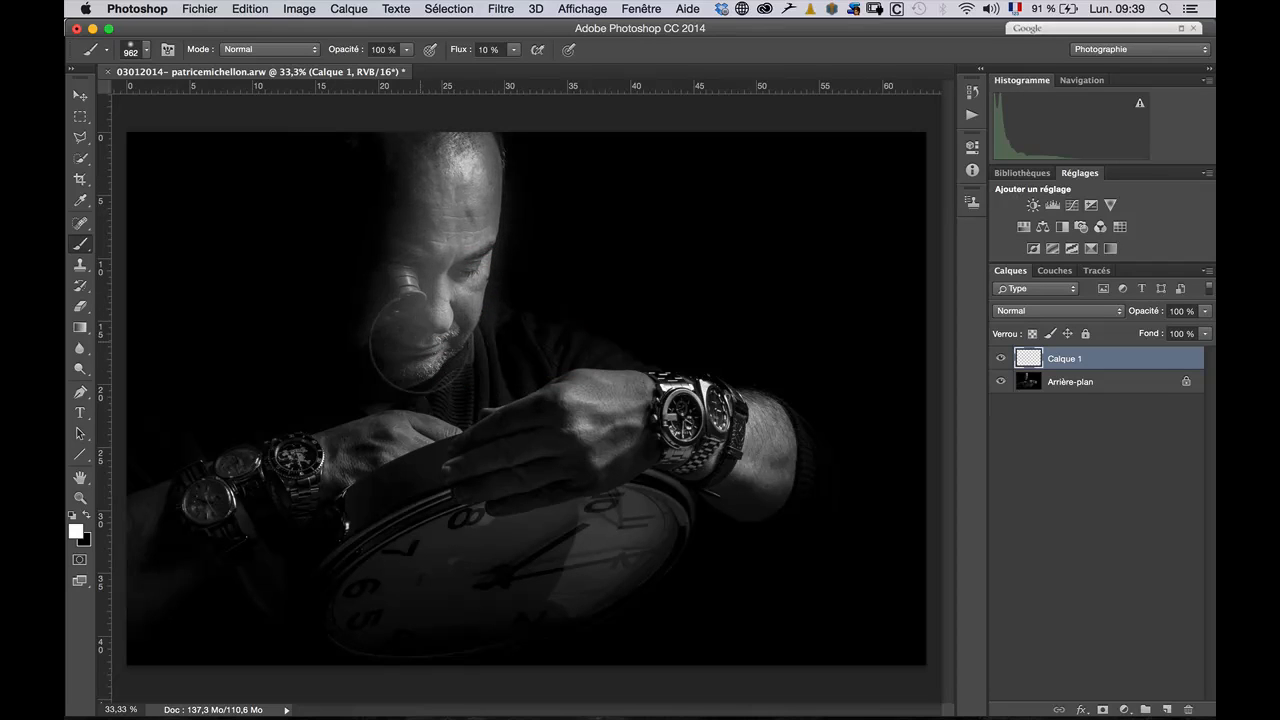
mouse_move(186, 509)
left_mouse_down()
mouse_move(271, 457)
mouse_move(407, 432)
left_mouse_up()
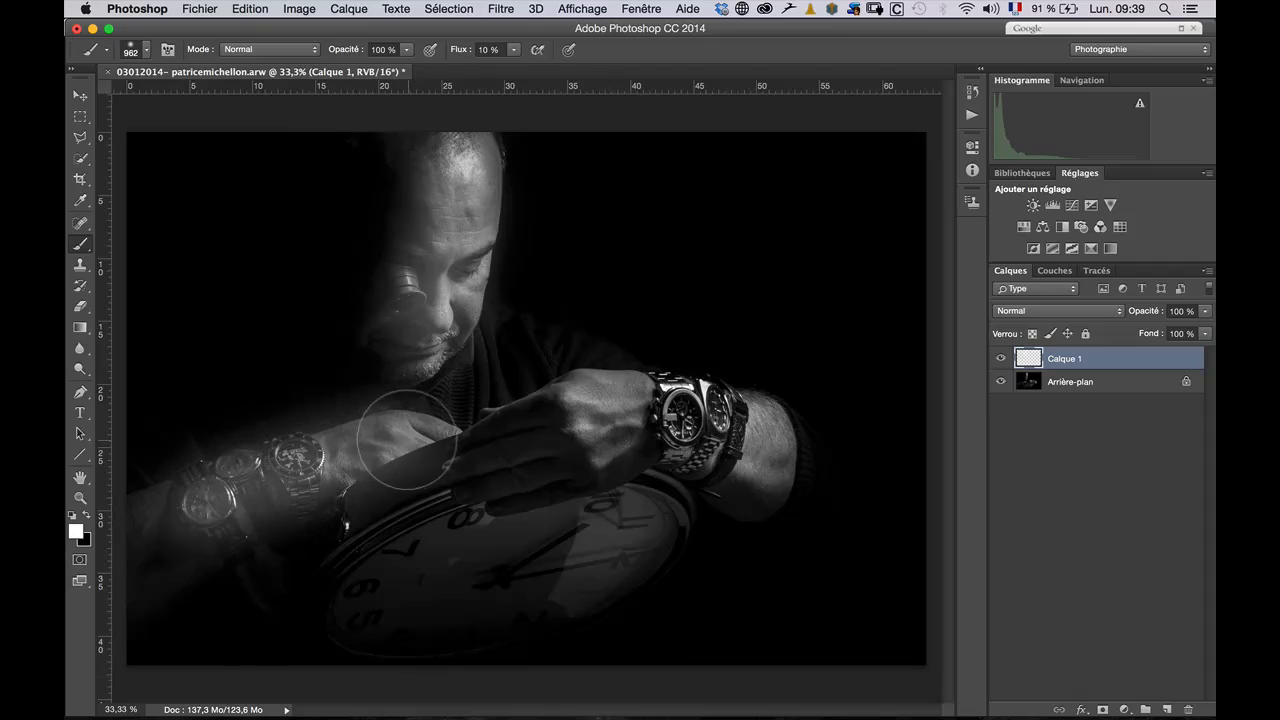
mouse_move(491, 451)
left_mouse_down()
mouse_move(599, 433)
mouse_move(495, 465)
mouse_move(554, 425)
mouse_move(760, 420)
left_mouse_up()
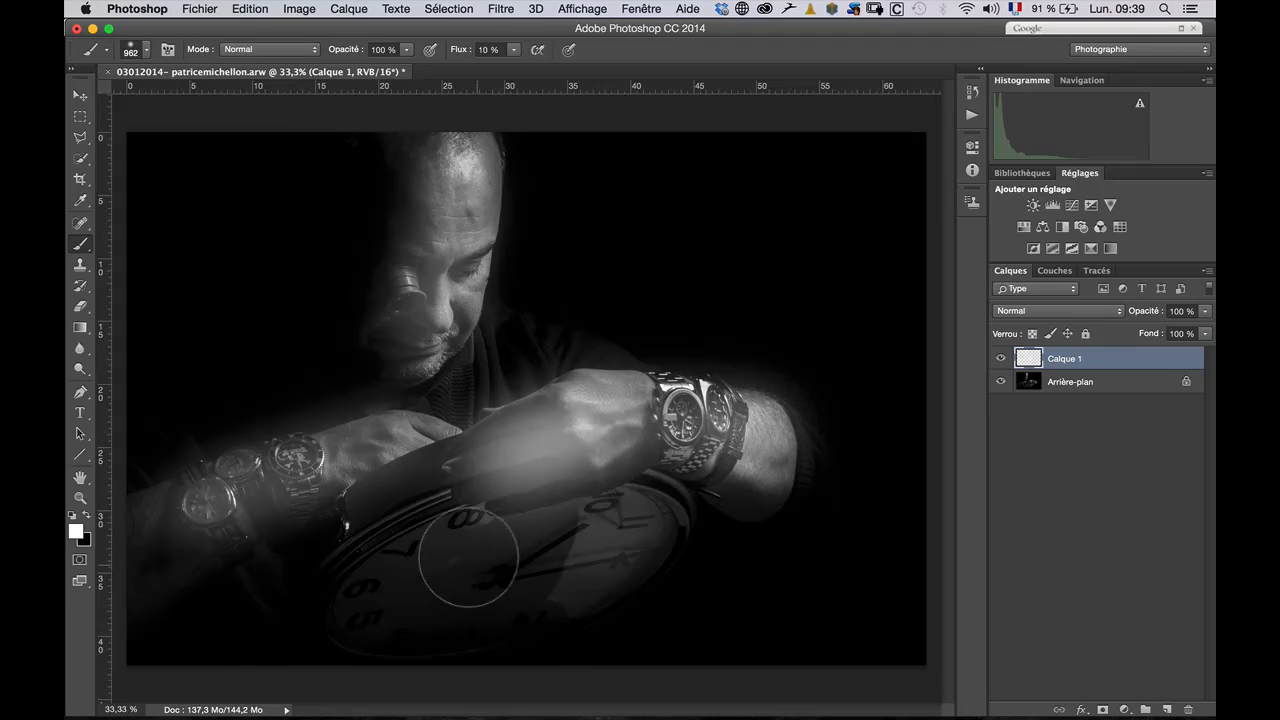
mouse_move(468, 560)
left_mouse_down()
mouse_move(487, 522)
mouse_move(584, 535)
left_mouse_up()
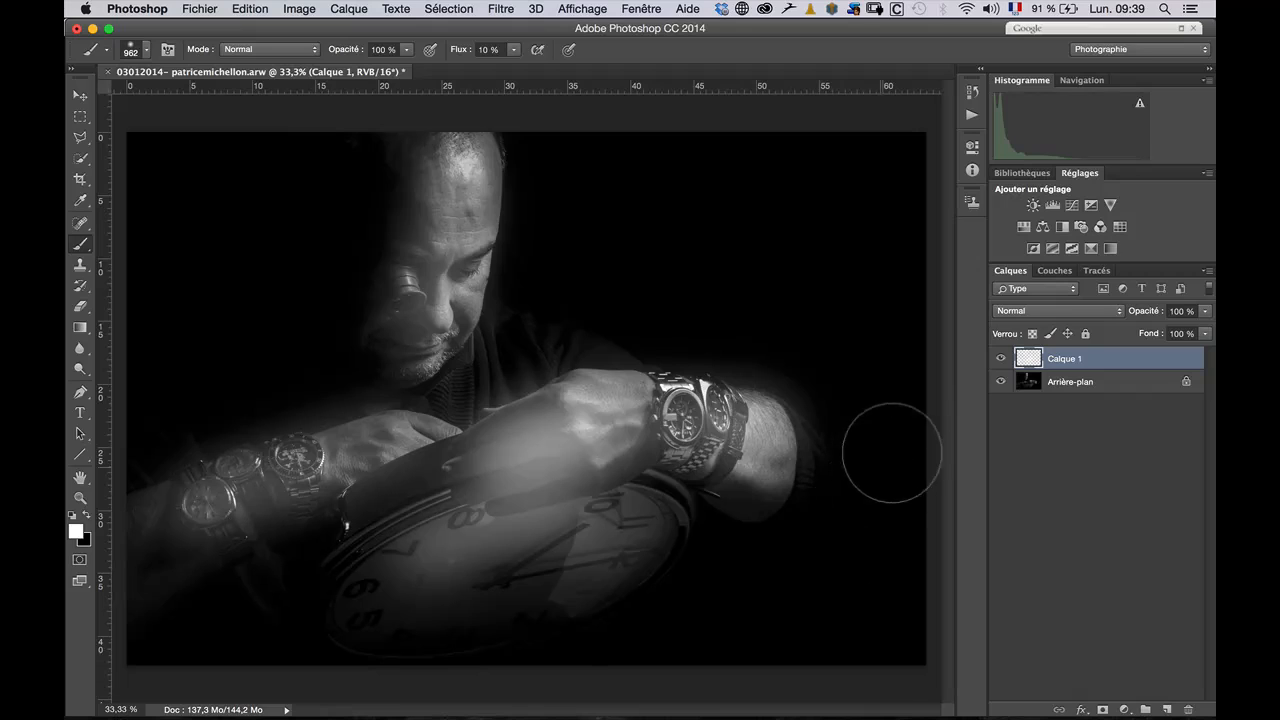
In the painted layer's blending options, split the underlying layer's black point to 20 / 117
double_click(1025, 357)
left_click_drag(839, 151, 896, 204)
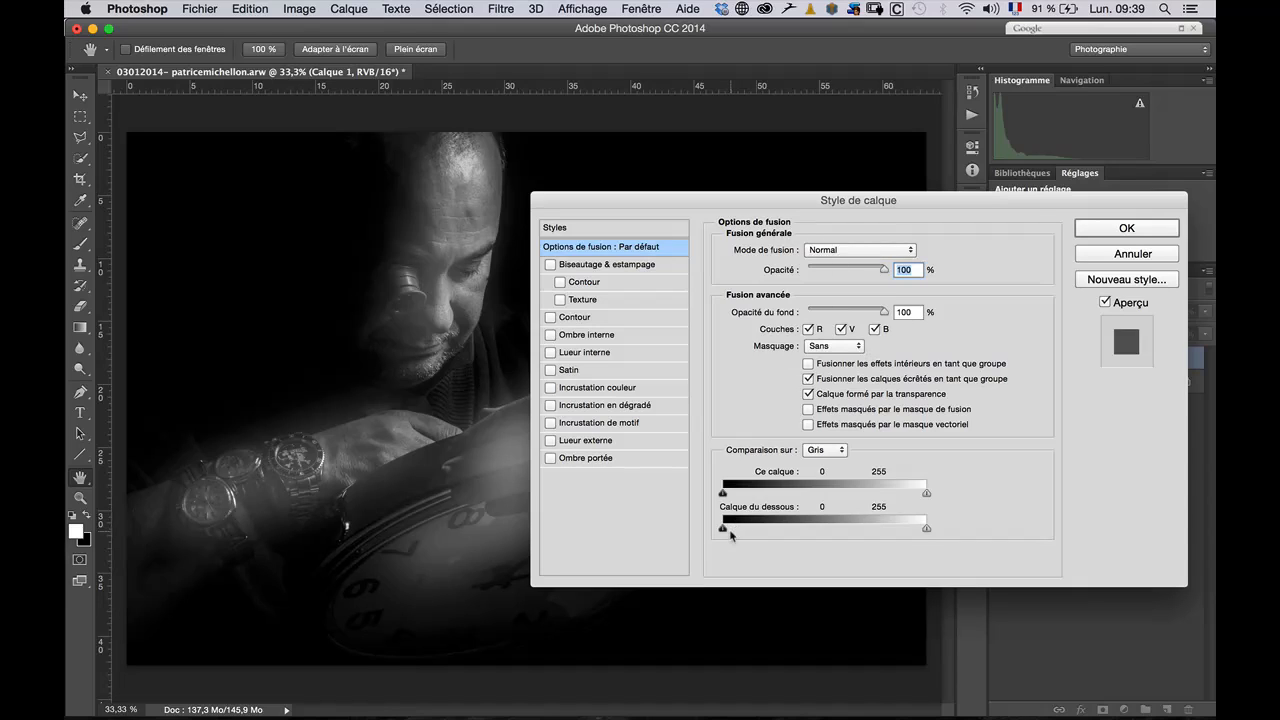
left_click_drag(731, 535, 808, 533)
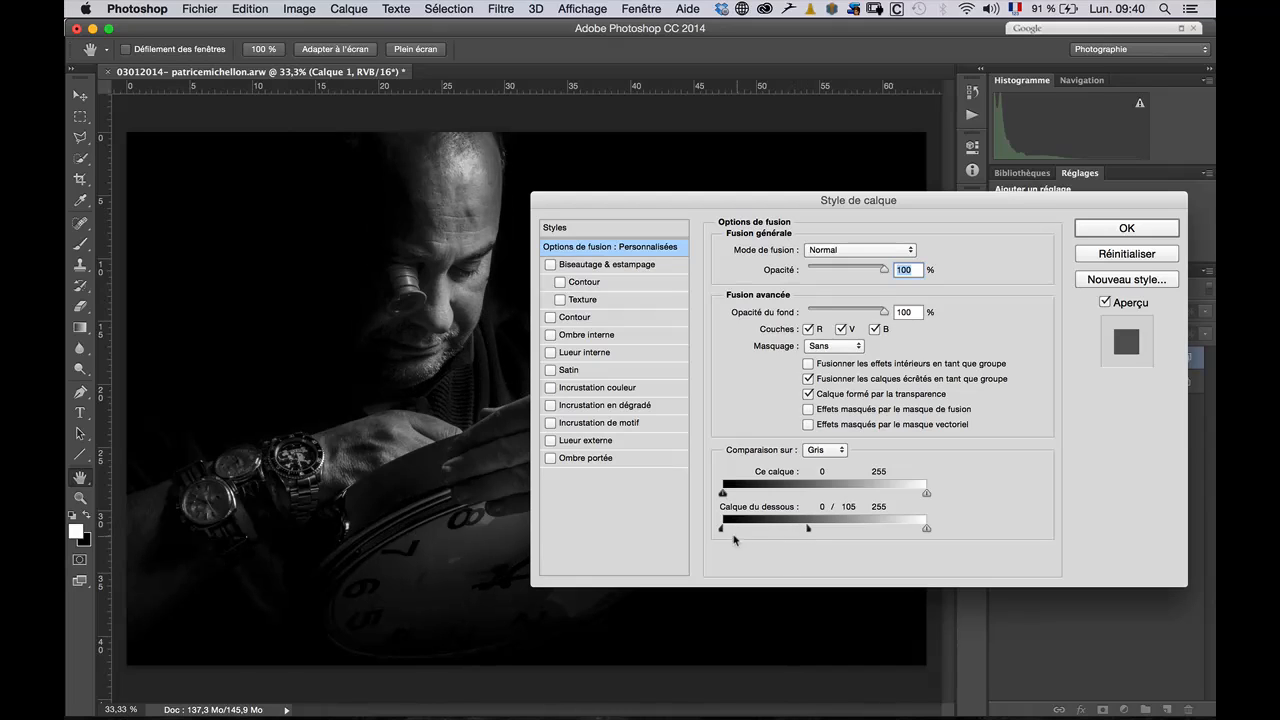
left_click_drag(727, 535, 815, 532)
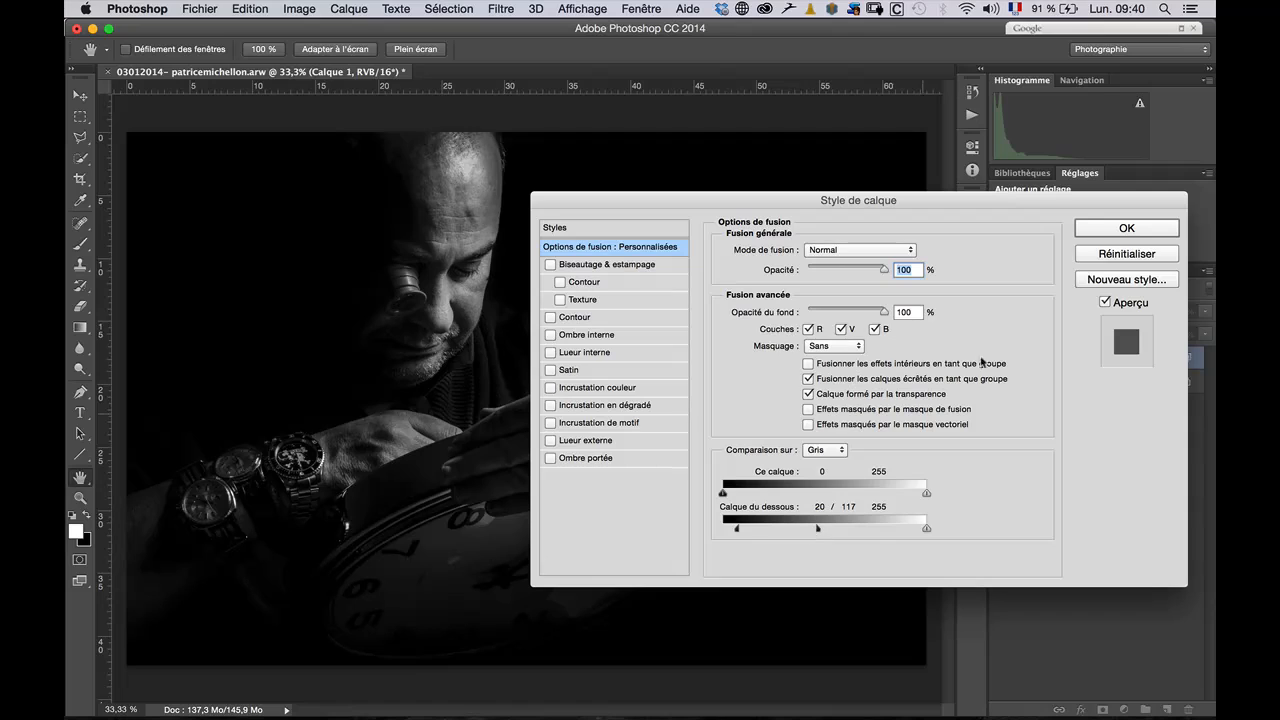
Compare the image with the blending preview off and on, and accept the layer style
left_click(1105, 303)
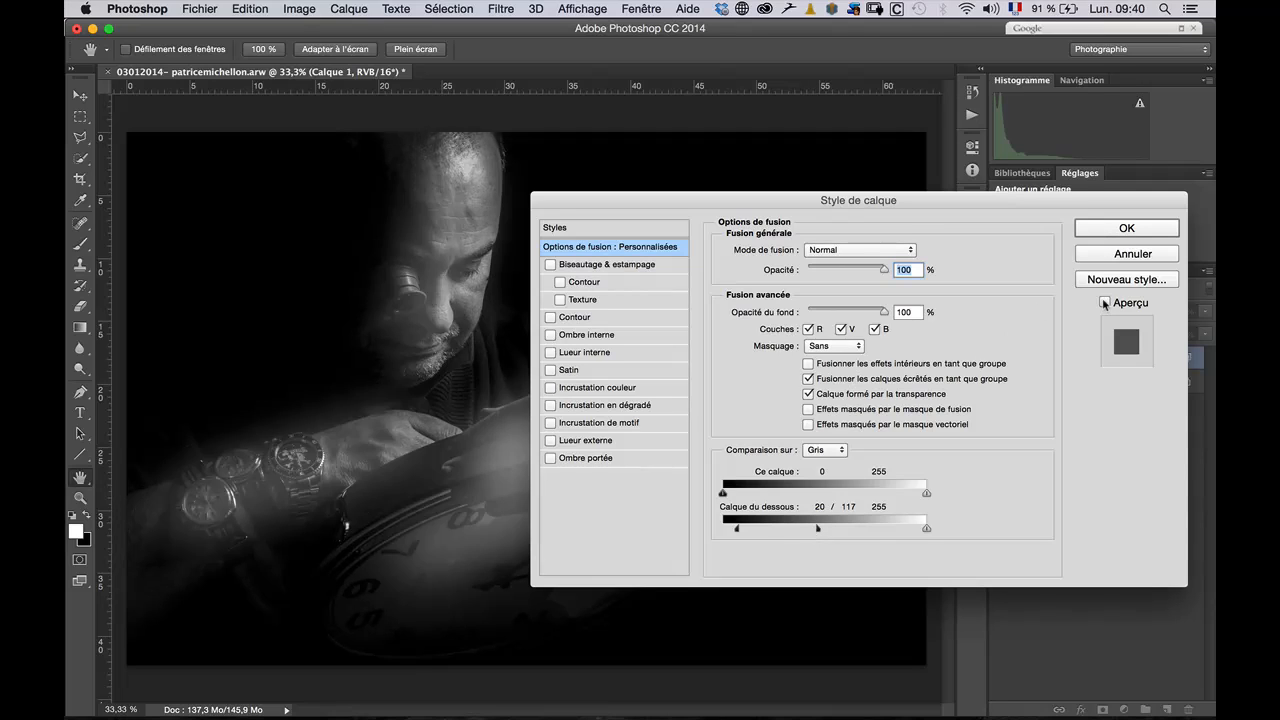
left_click(1105, 303)
left_click(1105, 302)
left_click(1105, 302)
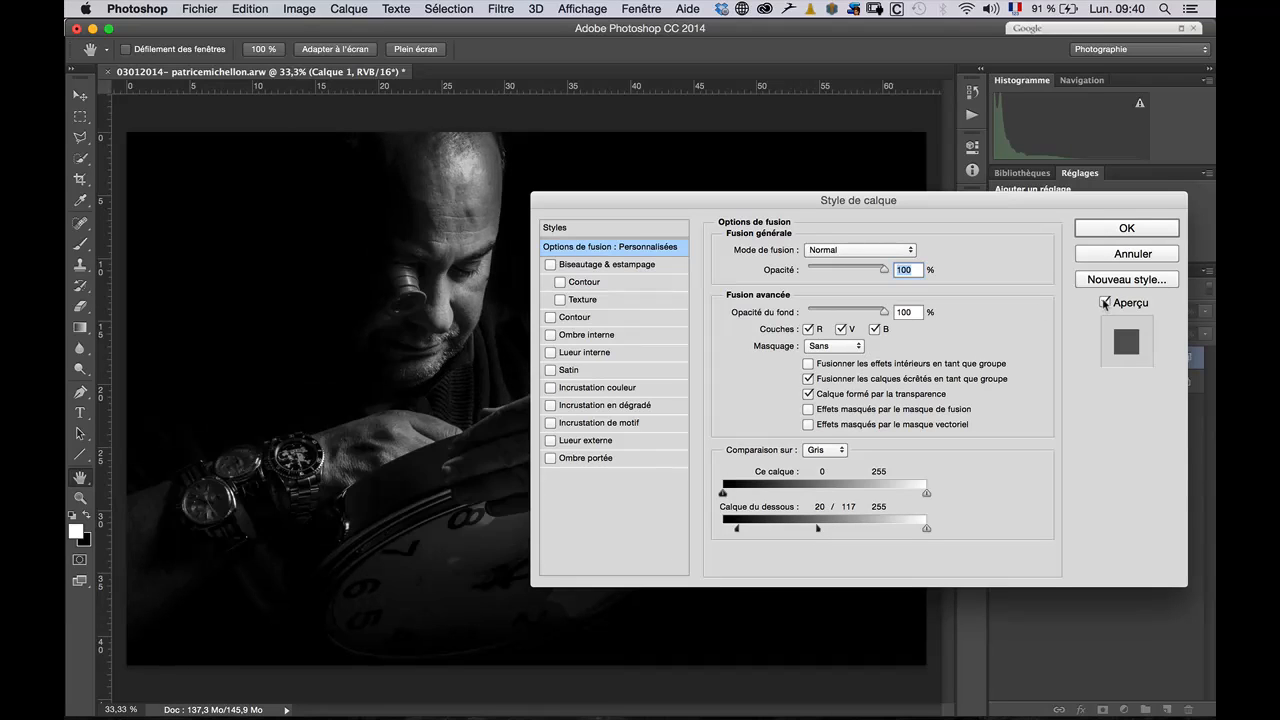
left_click(1105, 302)
left_click(1105, 302)
left_click(1122, 228)
key("b")
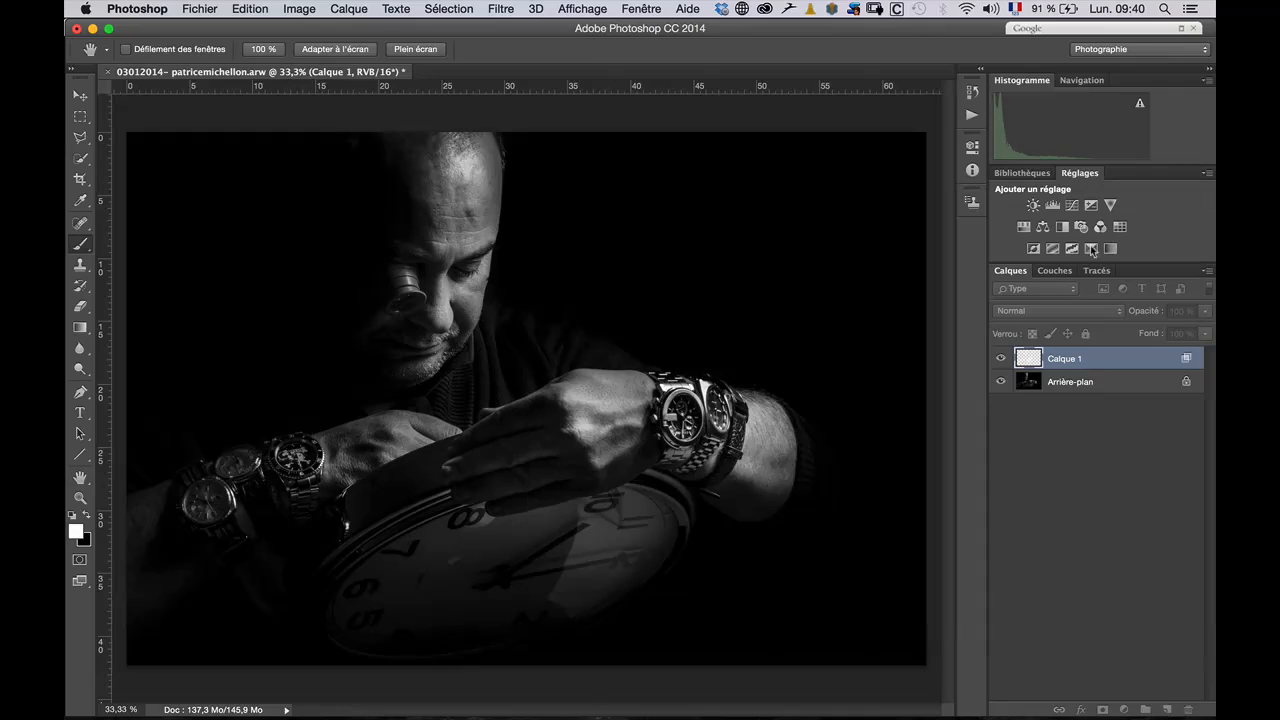
Compare the portrait with and without the white brightening layer
left_click(998, 357)
left_click(998, 357)
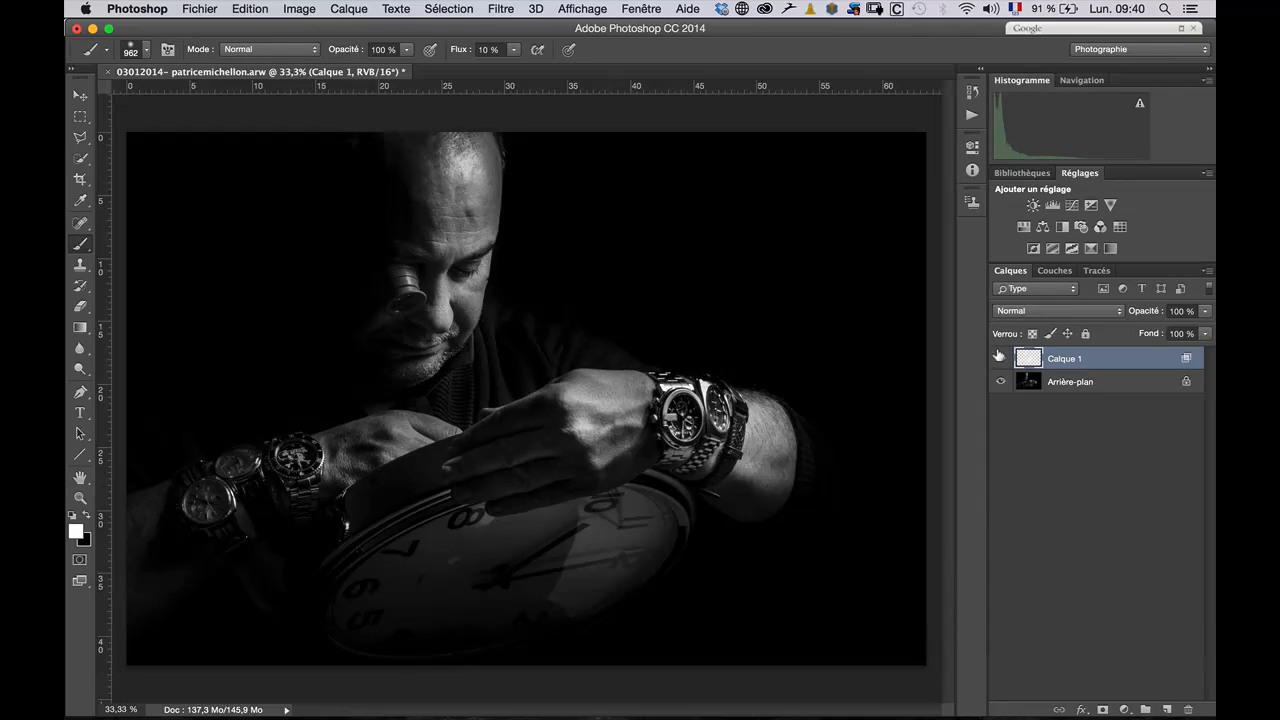
left_click(998, 357)
left_click(998, 357)
left_click(998, 357)
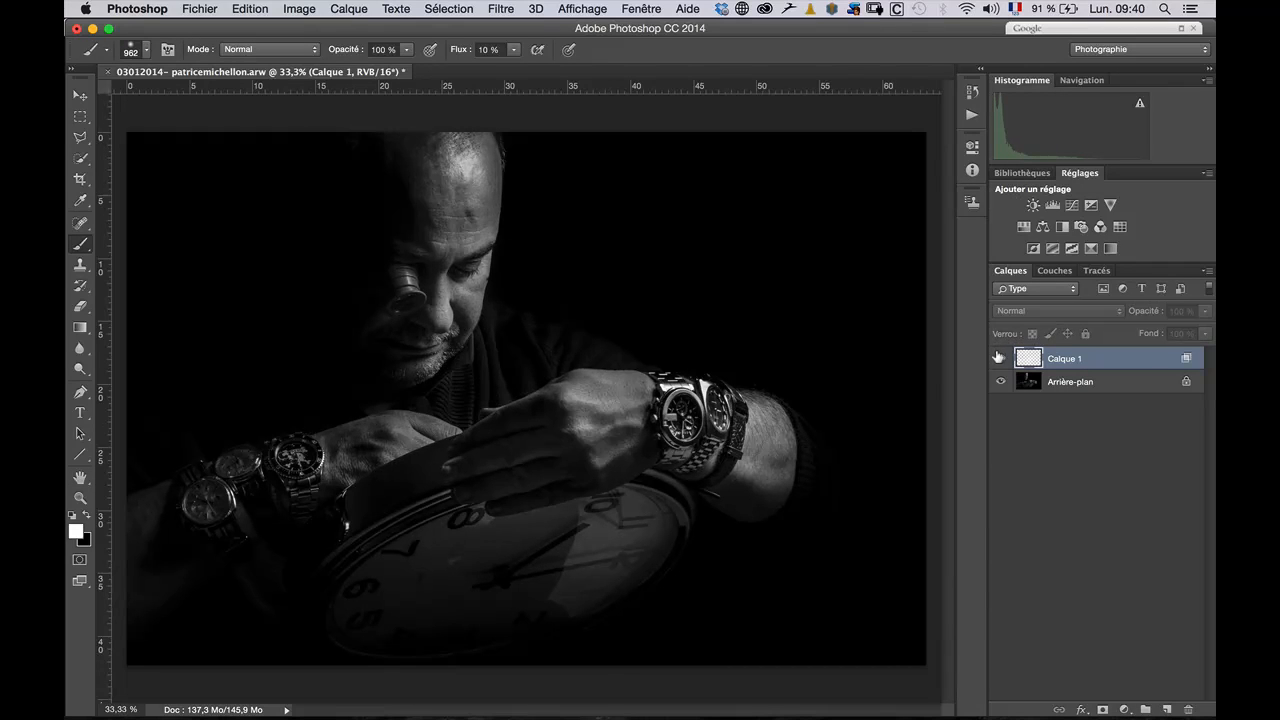
left_click(998, 357)
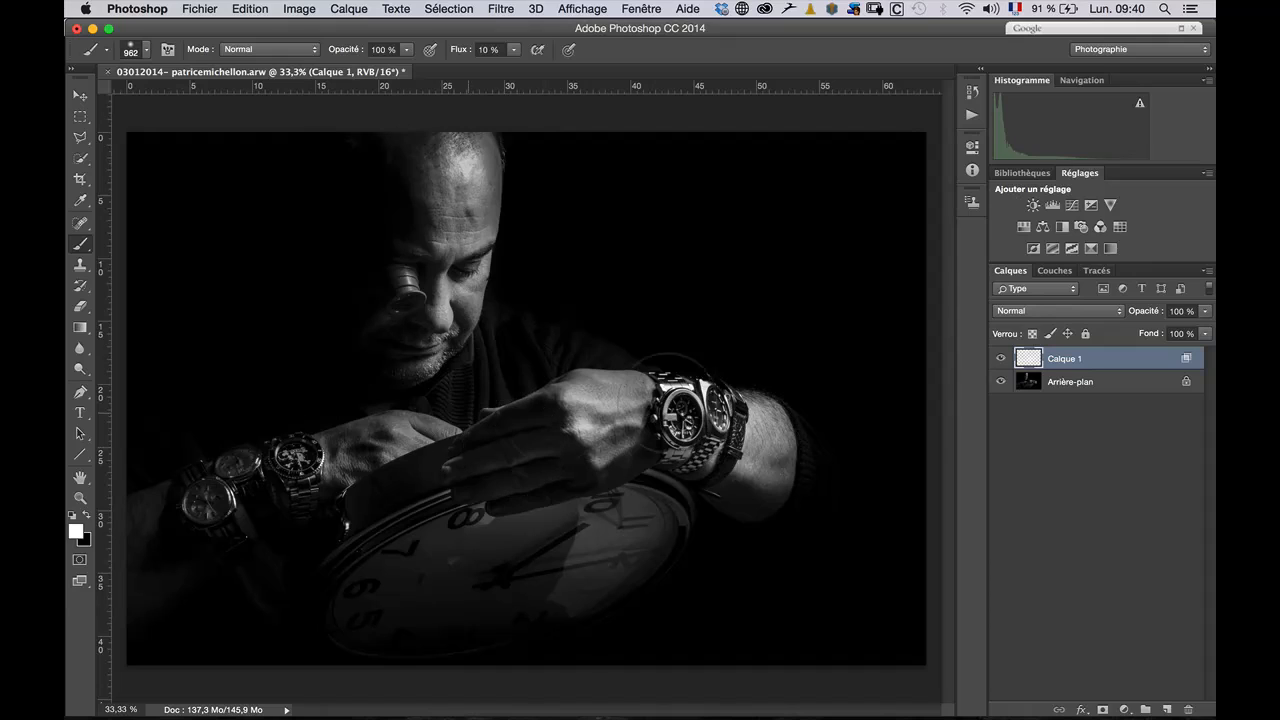
left_click(999, 357)
left_click(999, 357)
left_click(999, 357)
left_click(999, 357)
Lower the brightening layer's opacity to 71 %, and add a layer mask painted with black over the face
left_click_drag(1137, 310, 1122, 310)
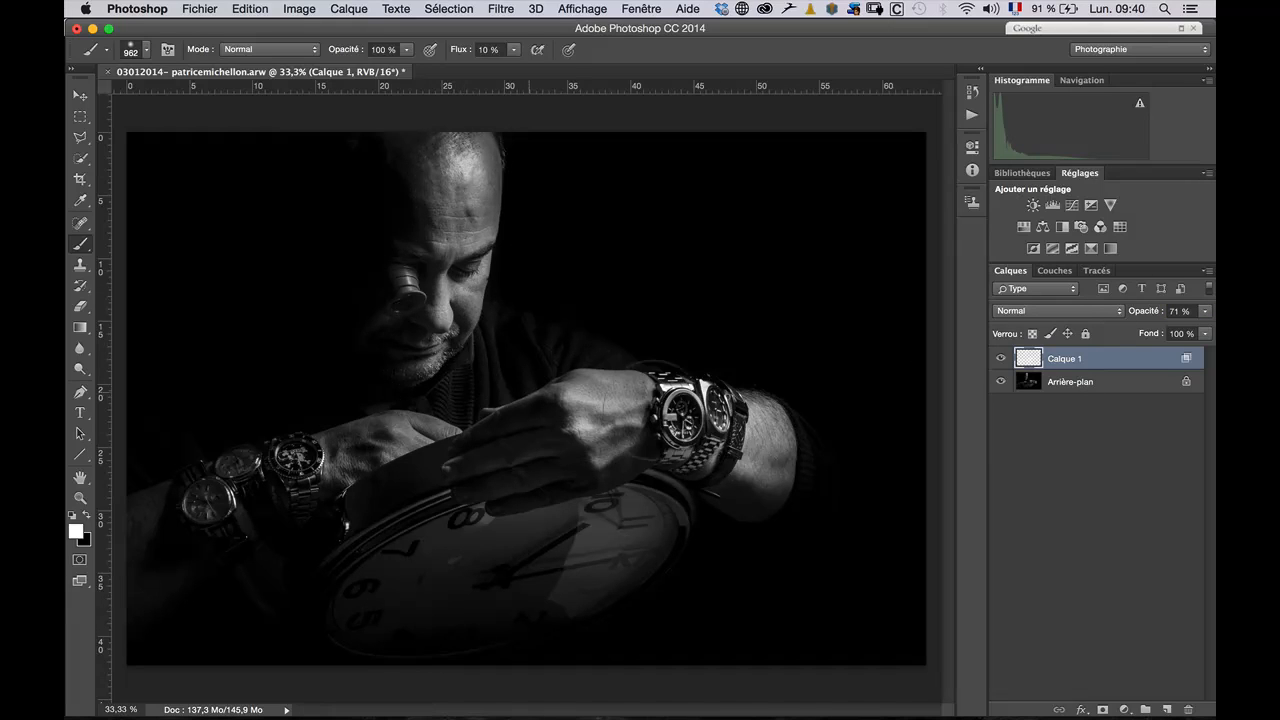
left_click(1102, 707)
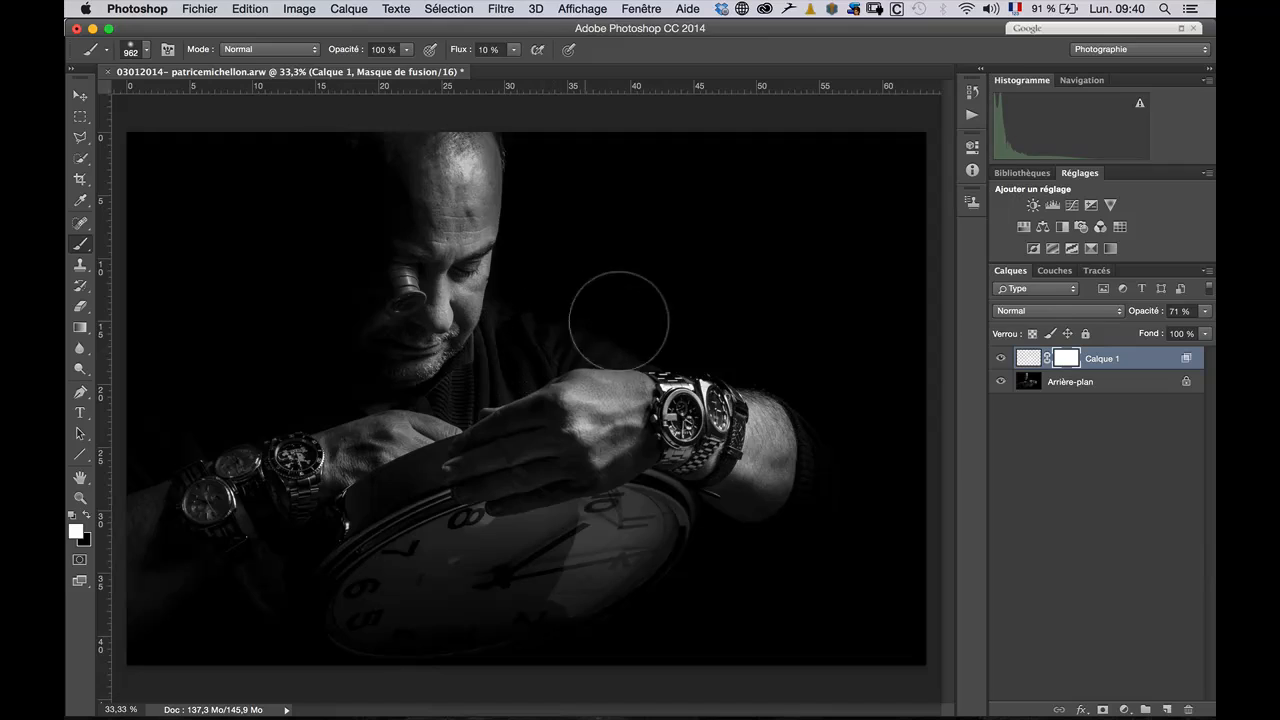
key("x")
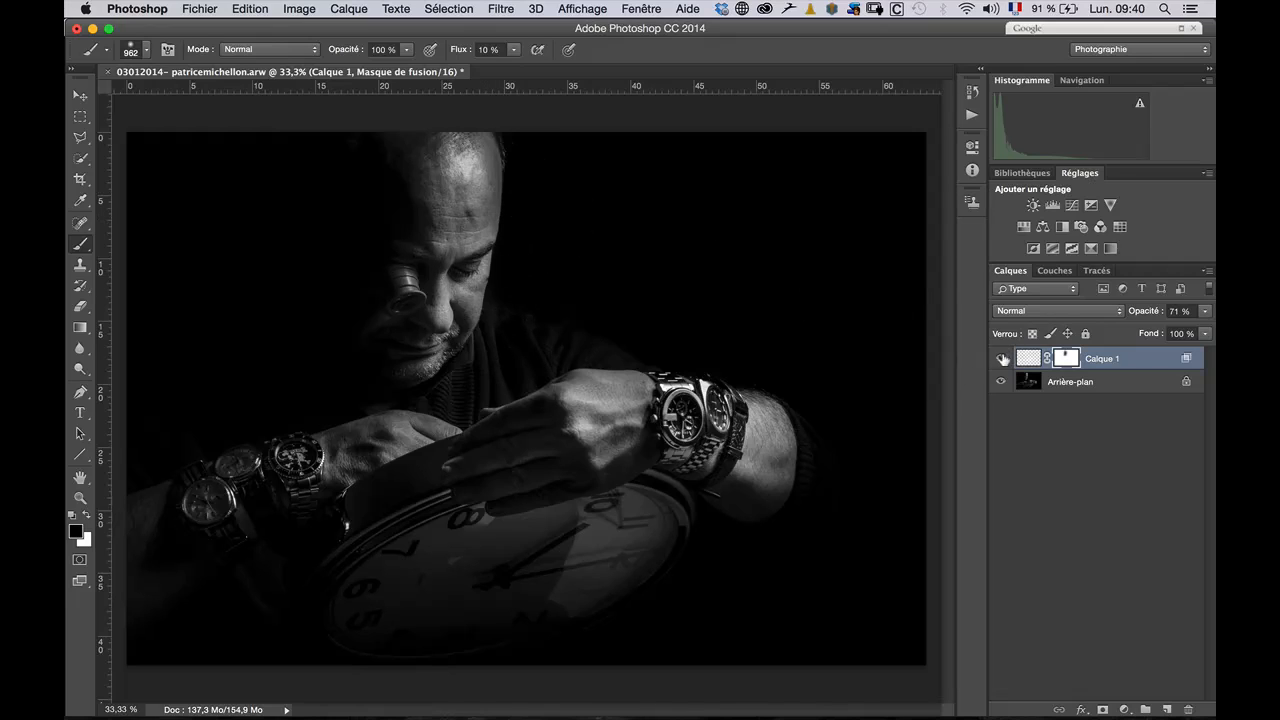
Compare the portrait with and without the masked brightening layer, leaving the layer shown
left_click(1001, 358)
left_click(1001, 358)
left_click(1001, 357)
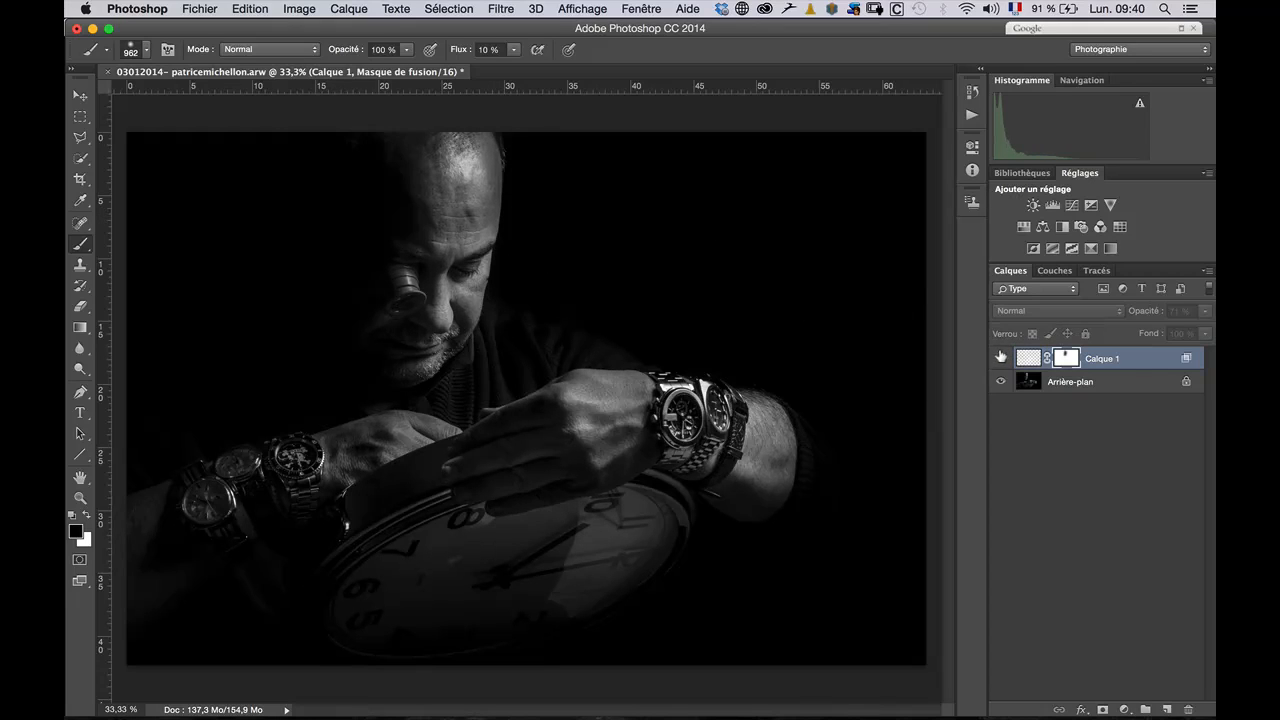
left_click(1001, 357)
left_click(1000, 355)
left_click(1001, 357)
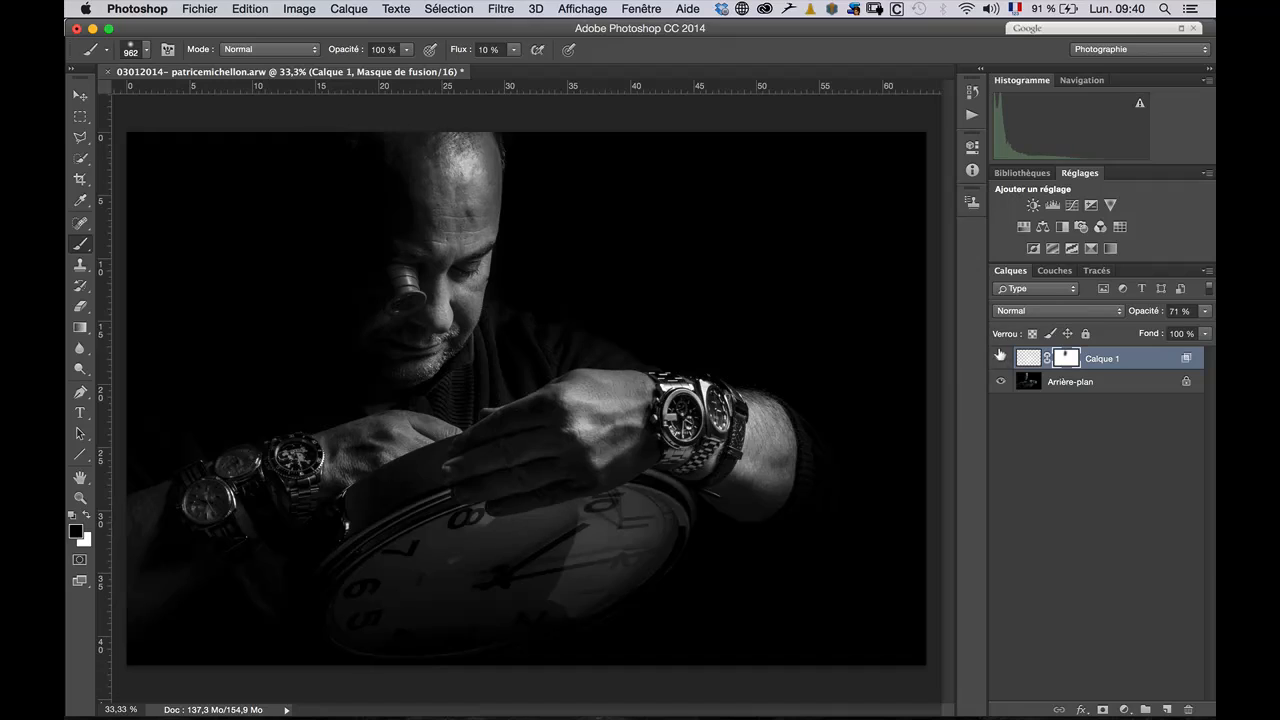
left_click(1000, 357)
left_click(999, 357)
left_click(1000, 357)
left_click(1000, 357)
left_click(1000, 357)
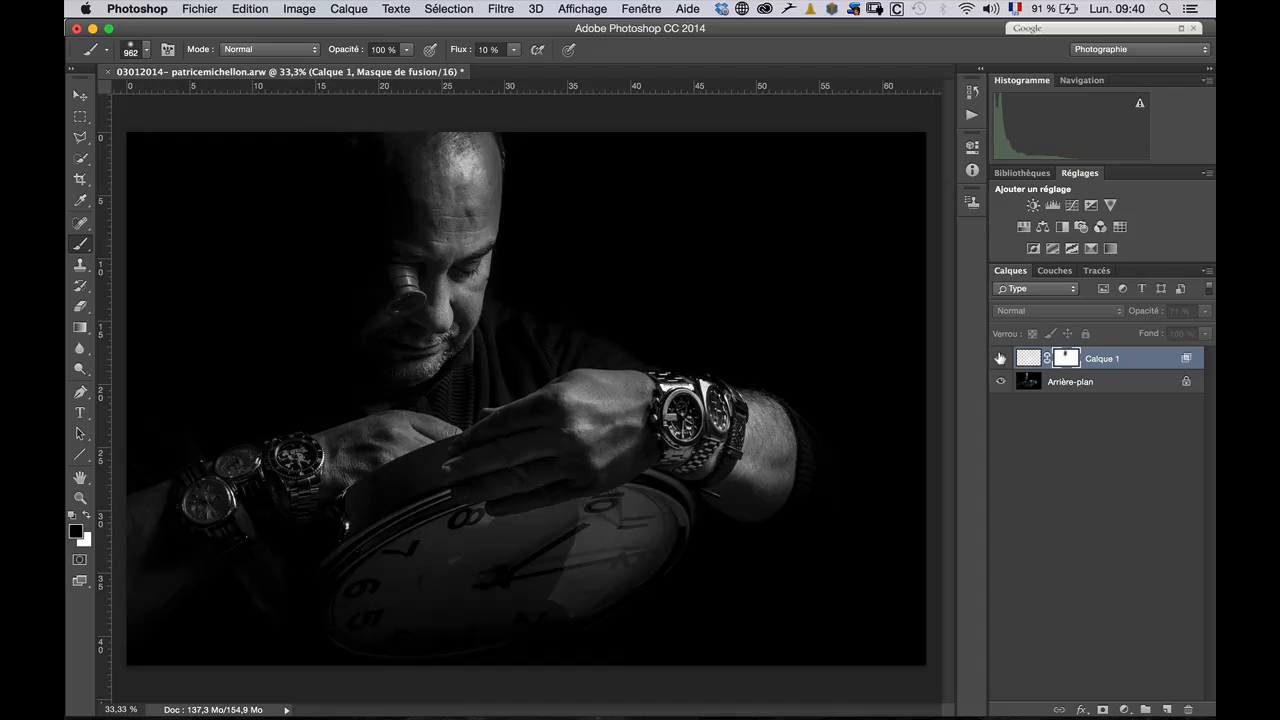
left_click(1000, 358)
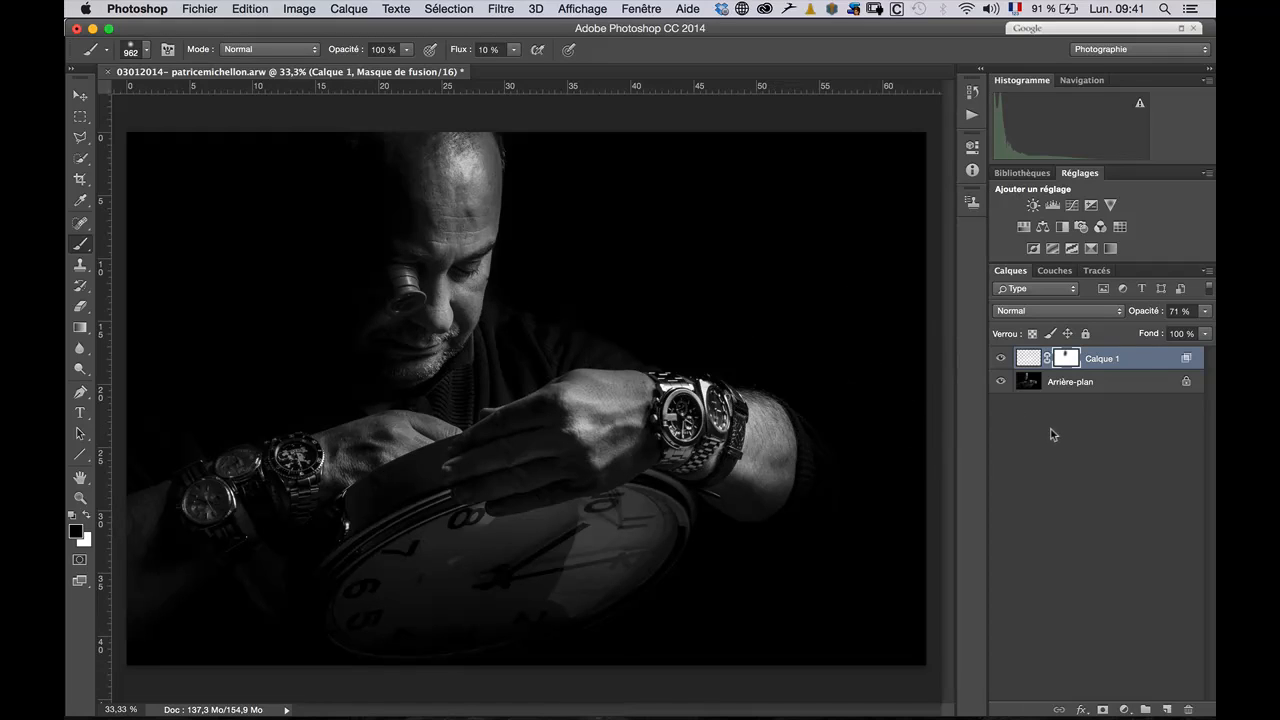
Merge the brightening layer into the background, and duplicate the merged background as a new layer
key("super+e")
key("x")
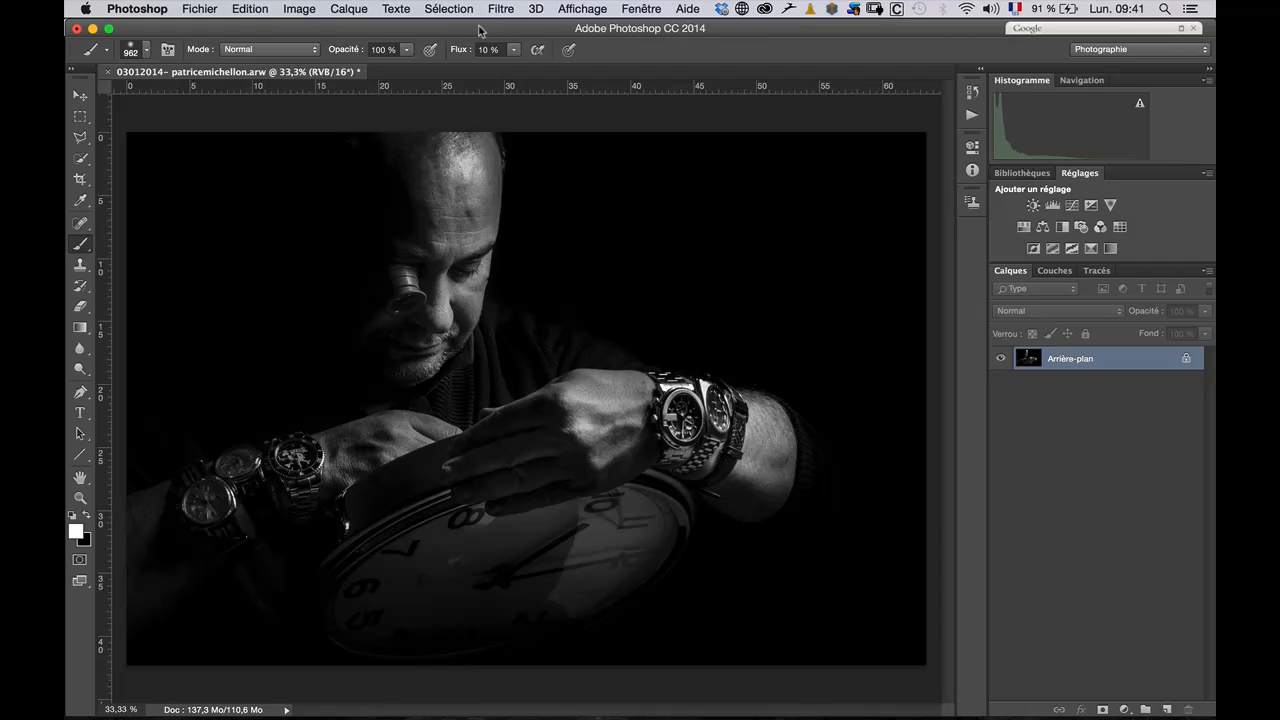
key("super+j")
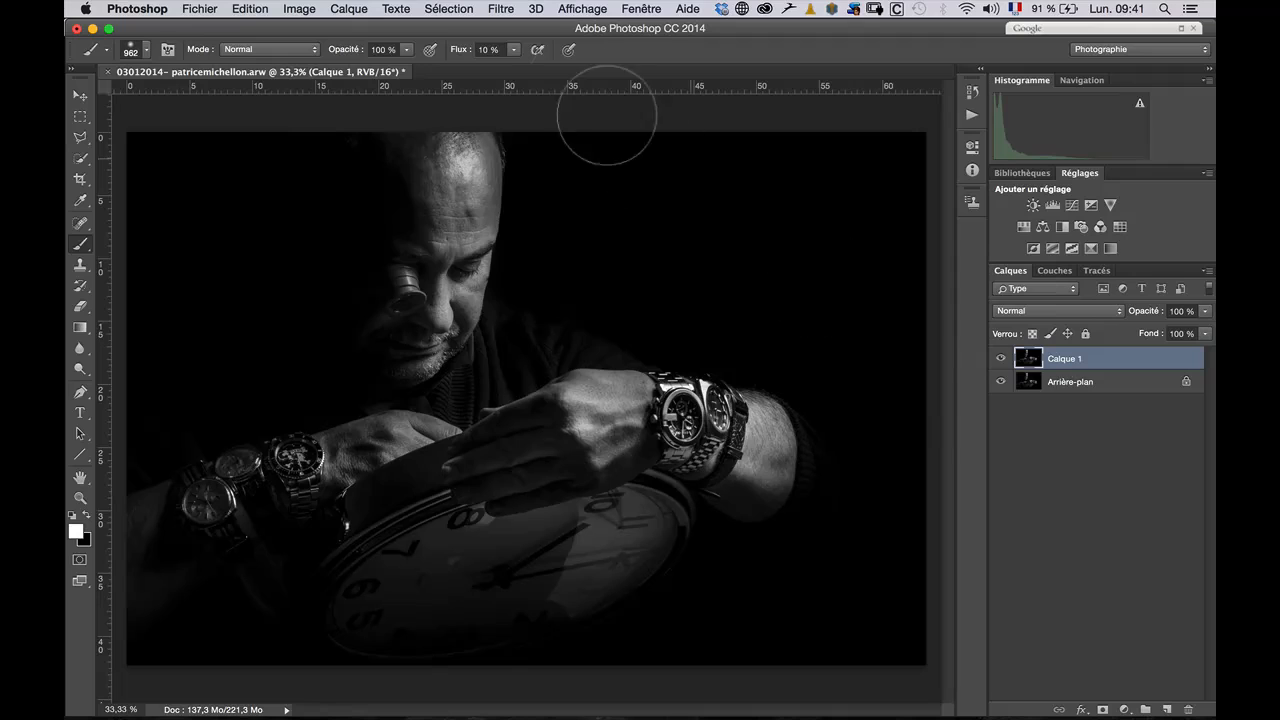
Apply the High Pass filter (Passe-haut) with a 2,0 px radius to the duplicate and blend it in Incrustation mode
left_click(503, 10)
mouse_move(568, 338)
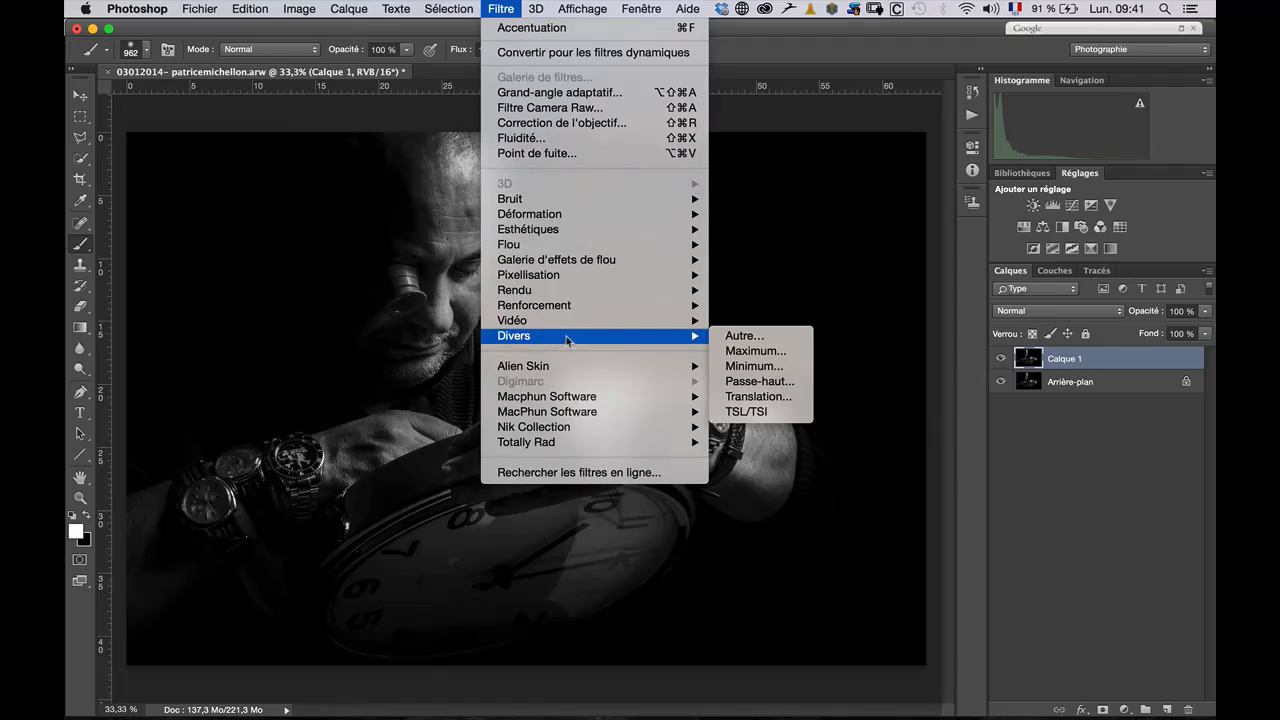
left_click(770, 382)
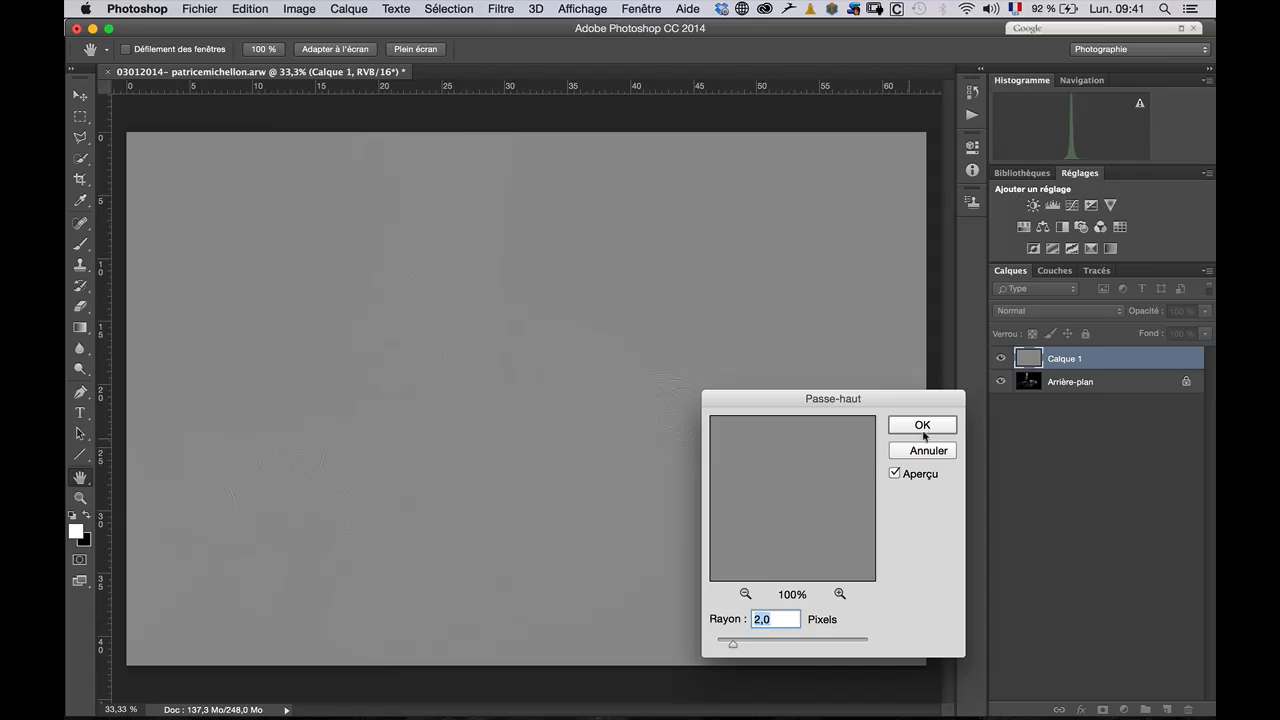
left_click(923, 427)
key("b")
left_click(1060, 311)
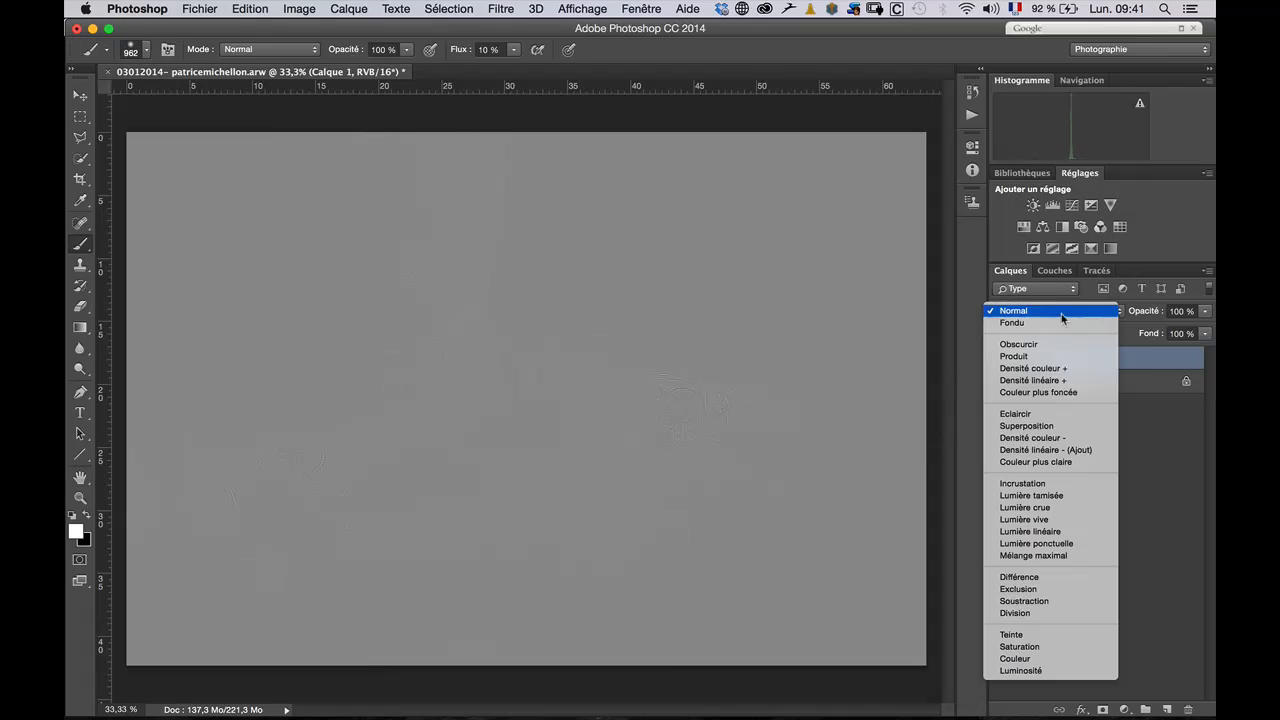
left_click(1042, 485)
Examine the sharpening on the face at 100 % with the high-pass layer hidden and shown
key("super+plus")
key("super+plus")
key("super+plus")
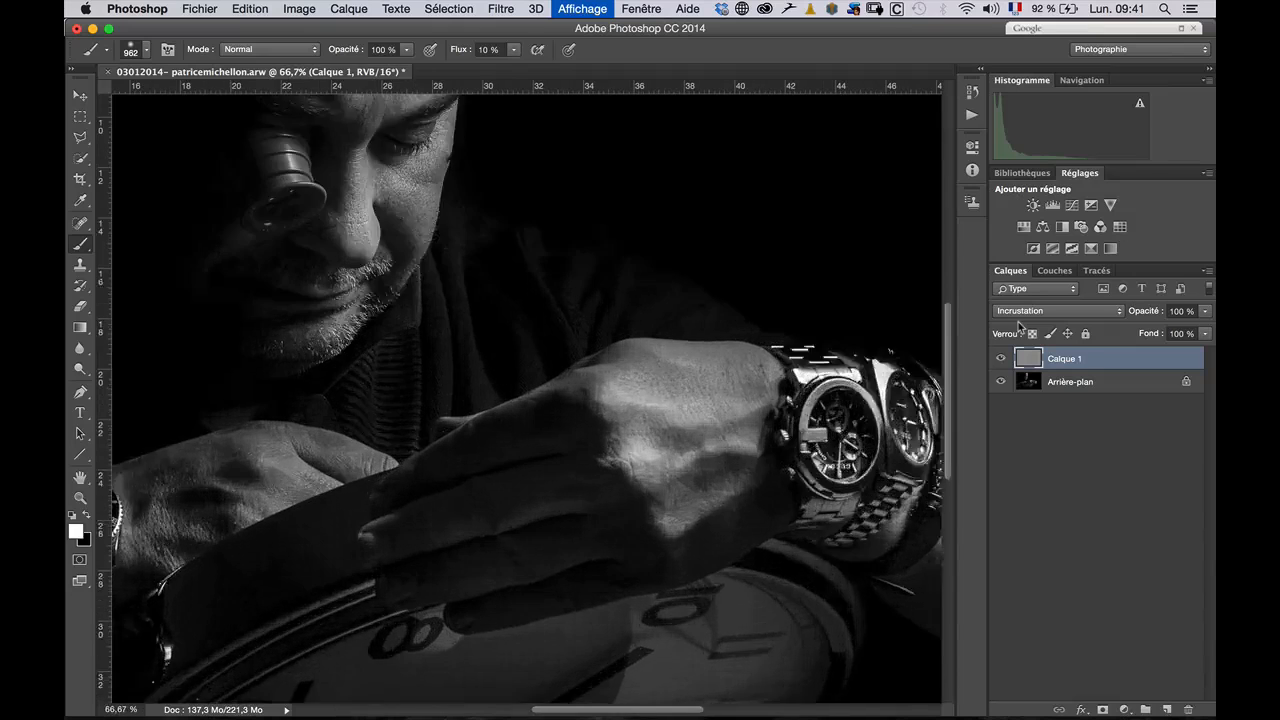
key("space")
mouse_move(560, 300)
left_mouse_down()
mouse_move(694, 417)
mouse_move(780, 454)
left_mouse_up()
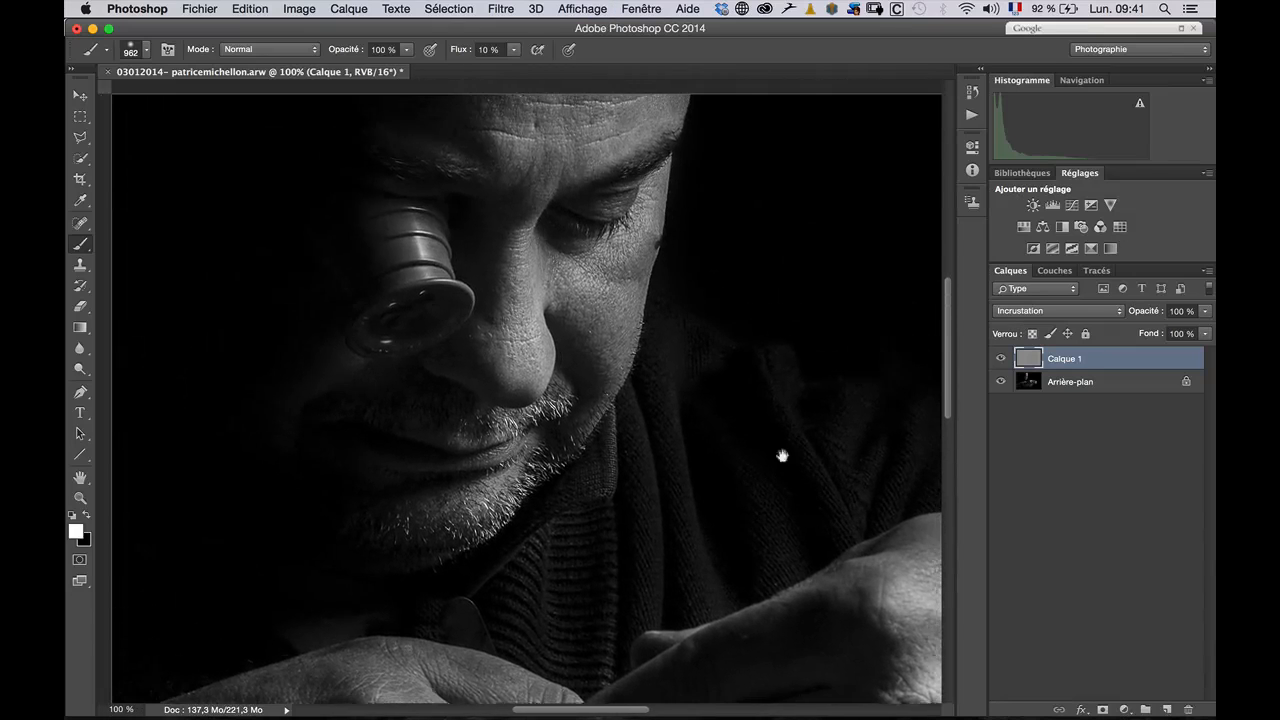
left_click(1000, 358)
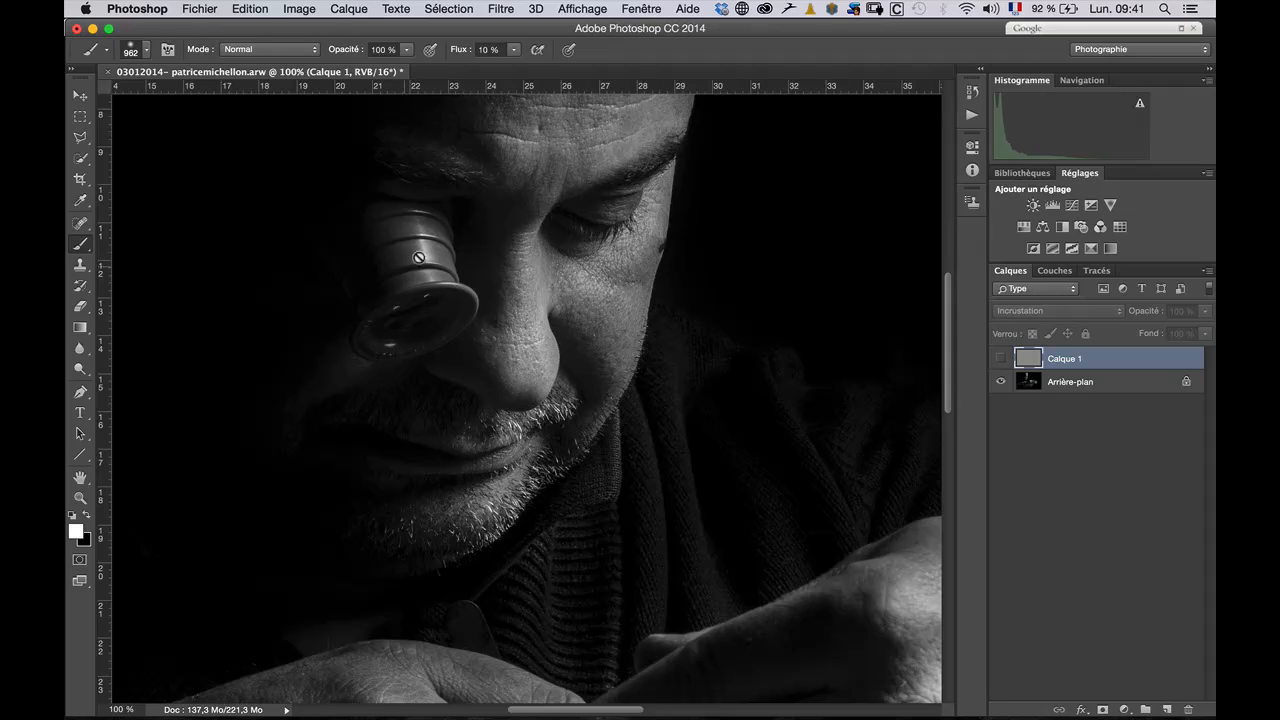
left_click(997, 358)
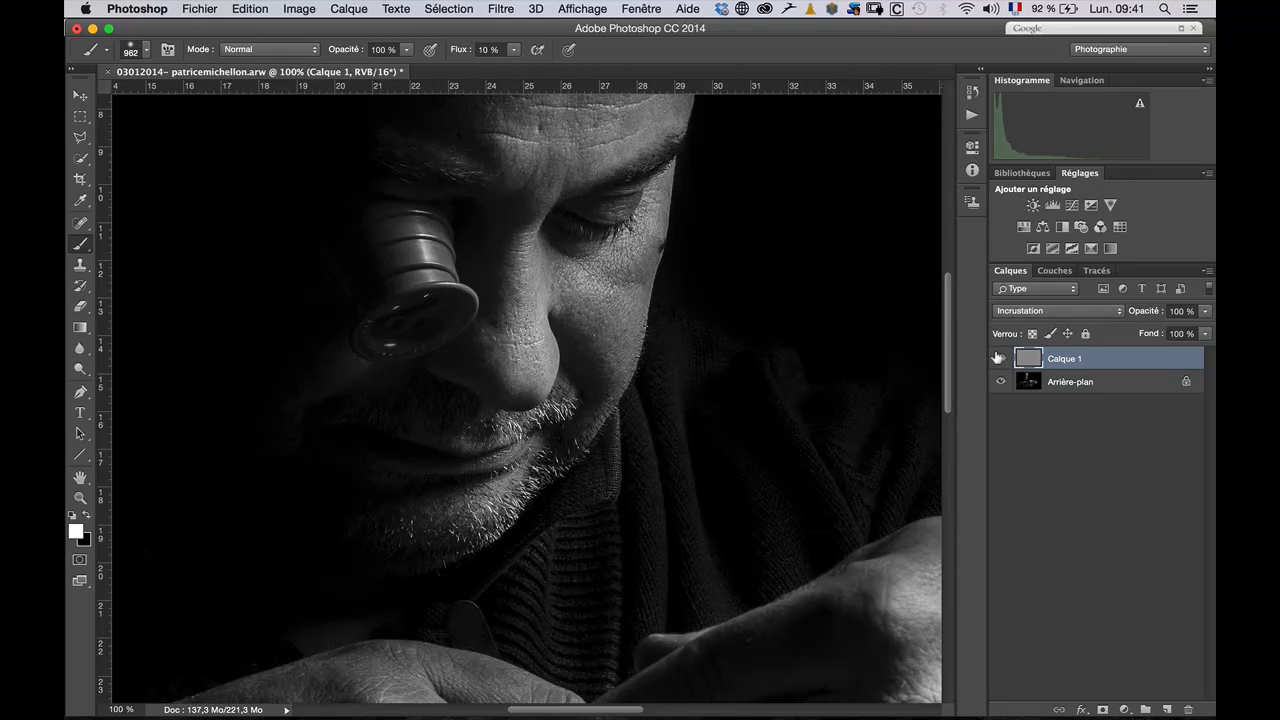
left_click(997, 358)
left_click(997, 358)
left_click(997, 358)
left_click(997, 358)
left_click(1000, 357)
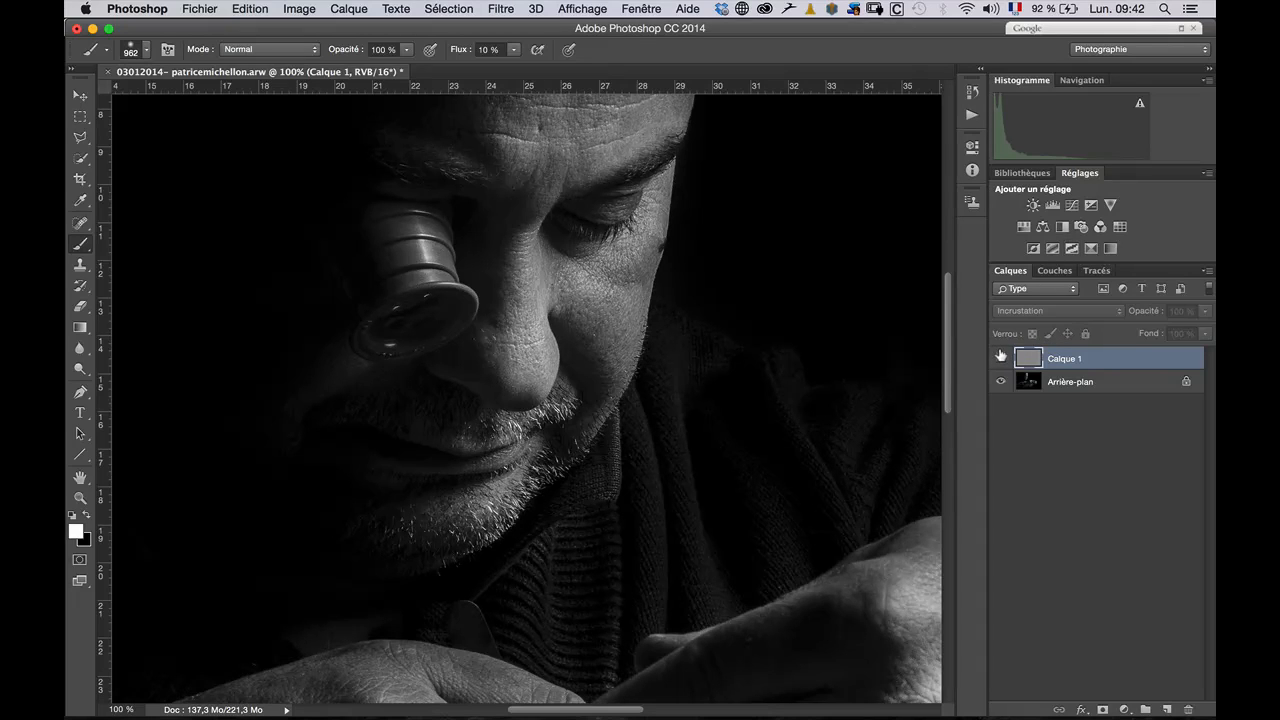
left_click(999, 357)
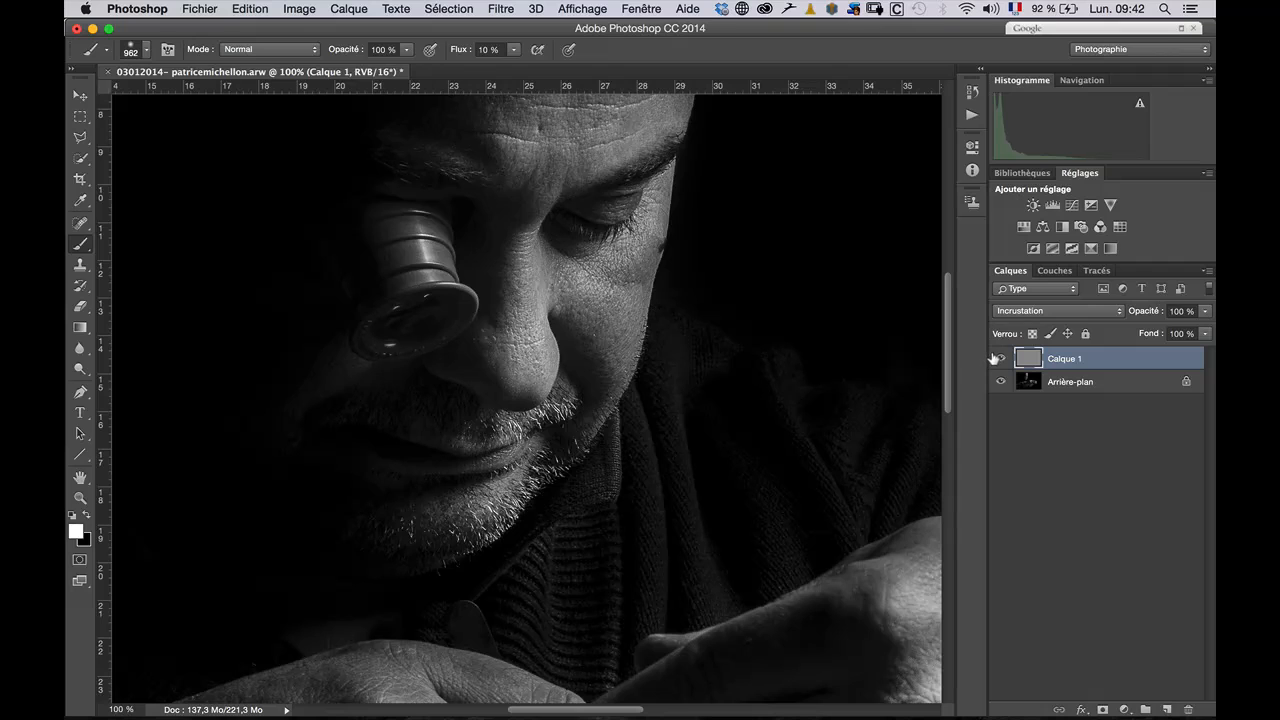
key("super+minus")
key("super+minus")
key("super+minus")
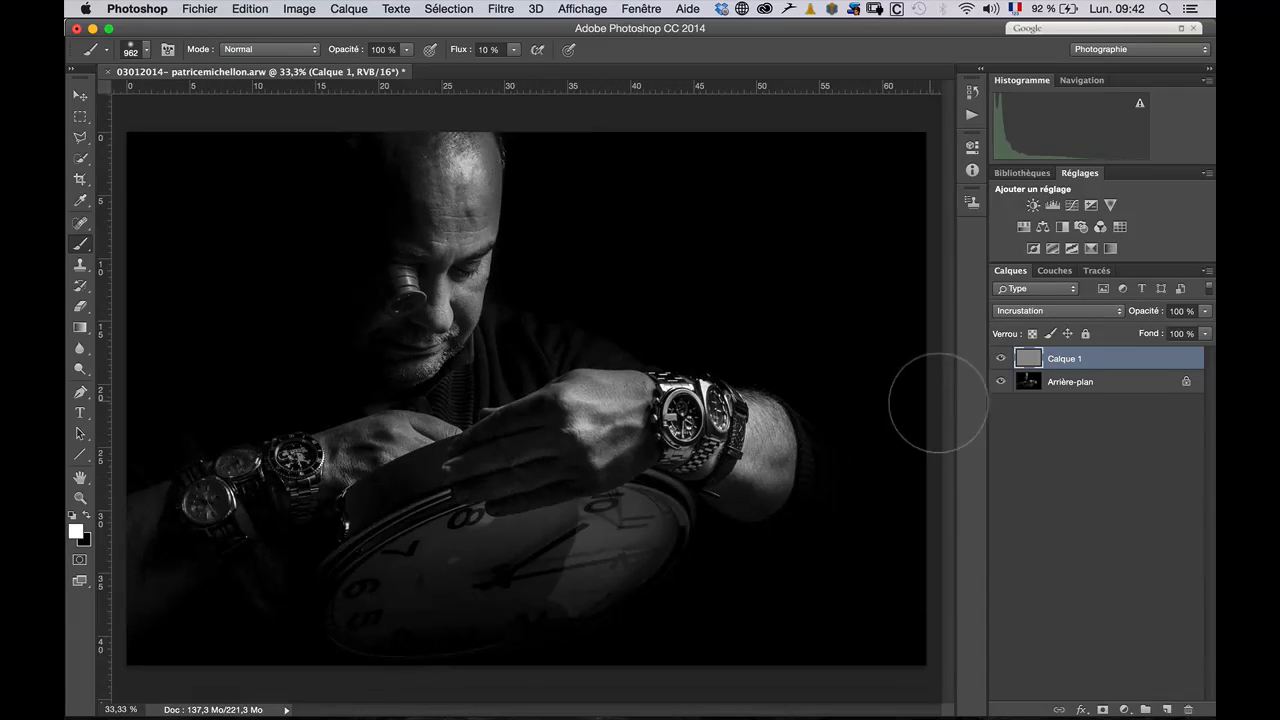
Reduce the brush size to 63 px over the hand and wristwatches
key("super+plus")
key("super+plus")
key("super+plus")
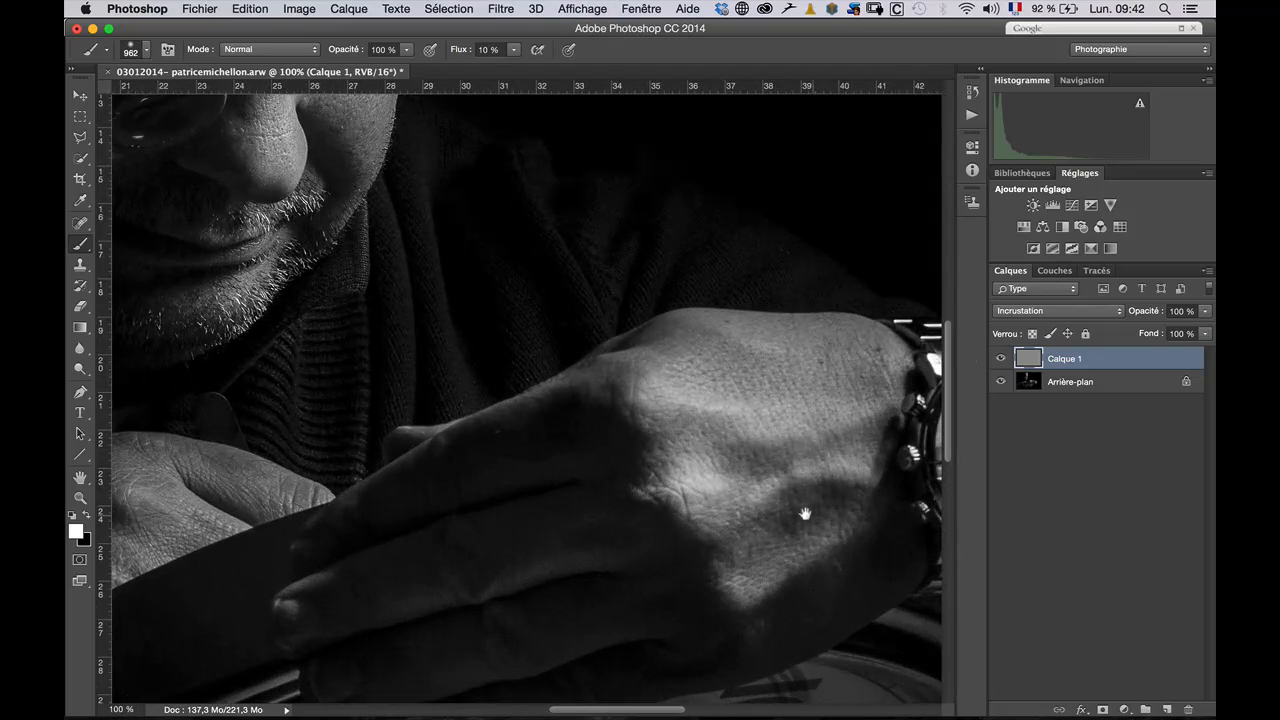
left_click_drag(809, 509, 457, 379)
key("super+r")
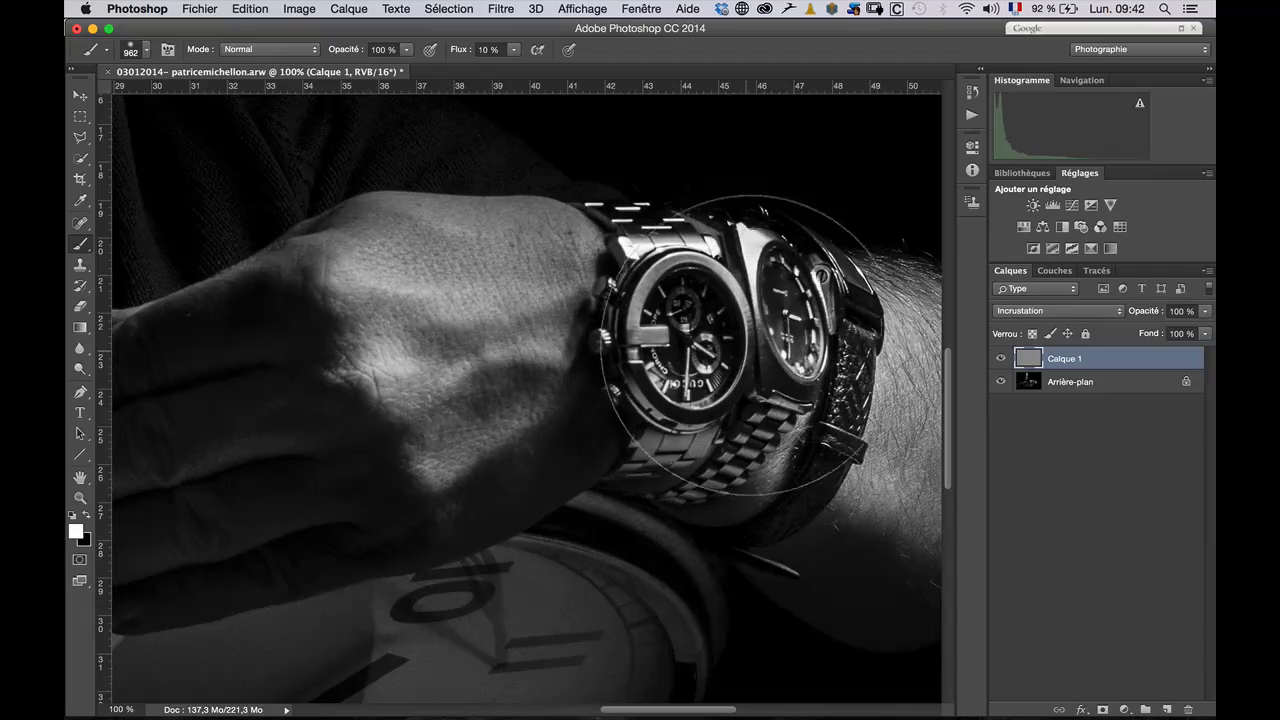
left_click_drag(751, 371, 360, 345)
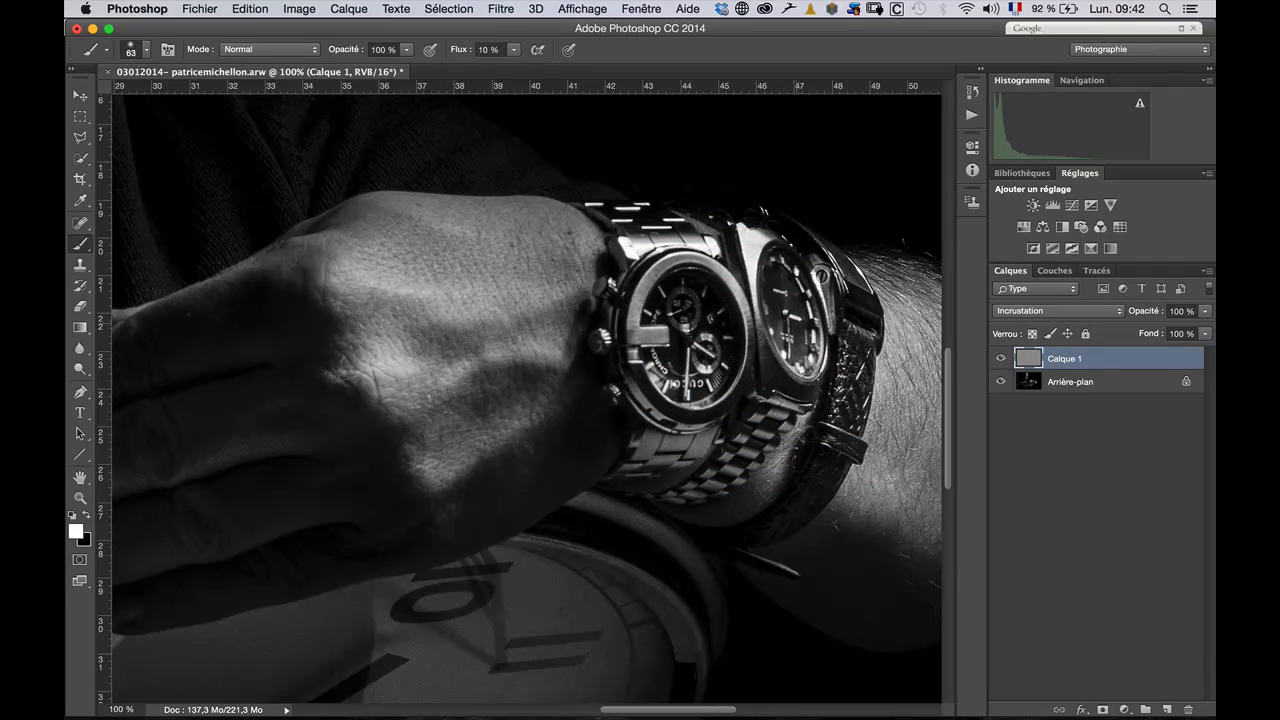
Compare the sharpness of the hand and wristwatches with the high-pass layer hidden and shown
left_click(999, 357)
left_click(999, 357)
left_click(998, 358)
left_click(998, 357)
left_click(998, 358)
left_click(998, 358)
Merge the high-pass layer Calque 1 into the background layer
key("super+minus")
key("super+minus")
key("super+minus")
key("super+minus")
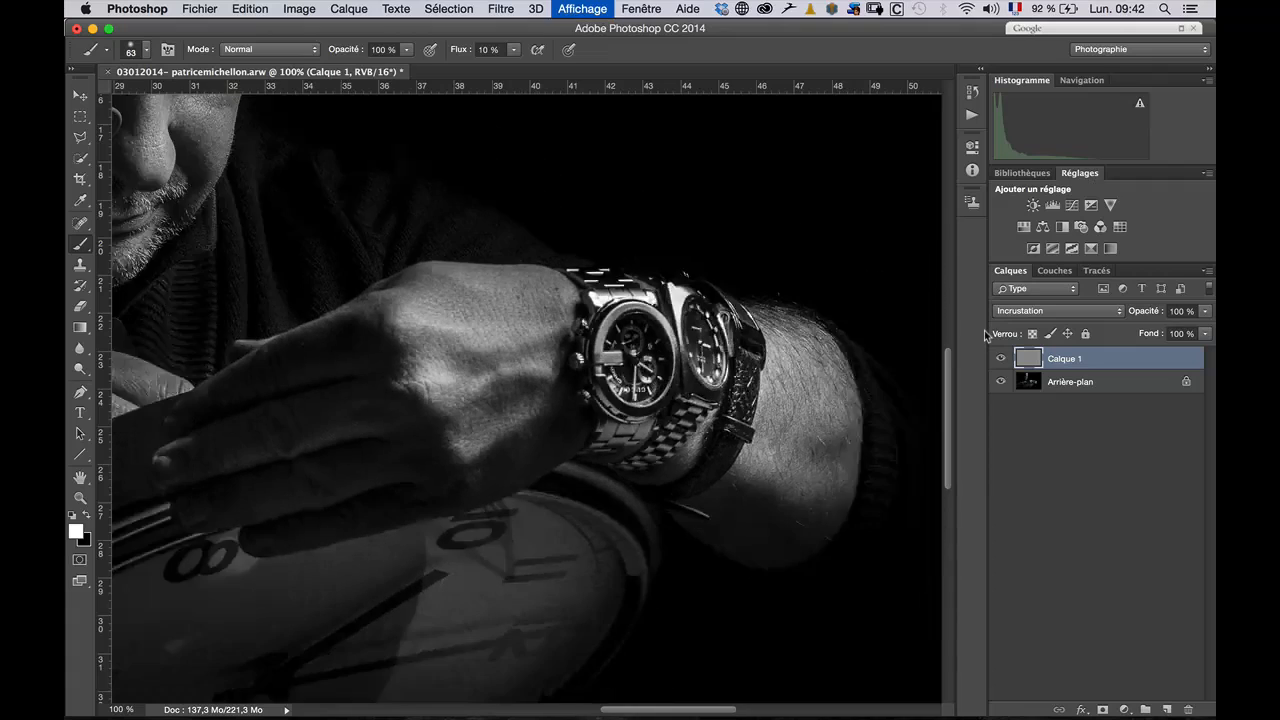
key("super+plus")
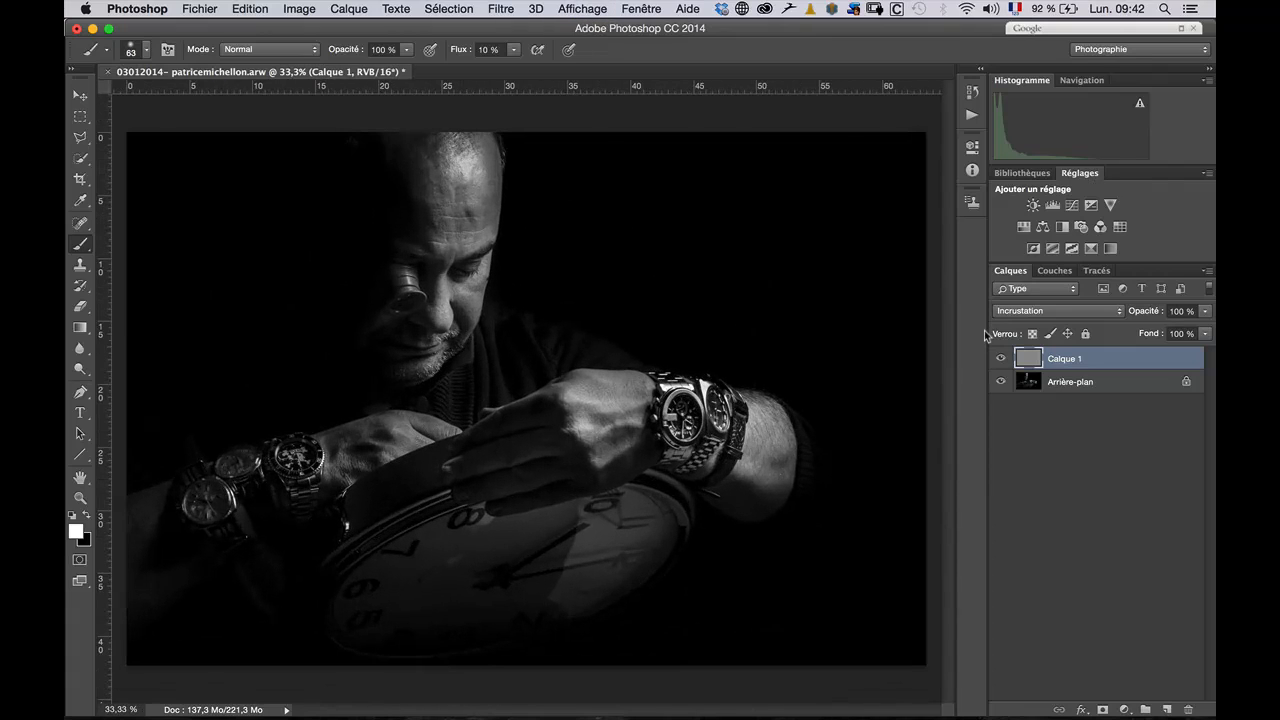
key("super+e")
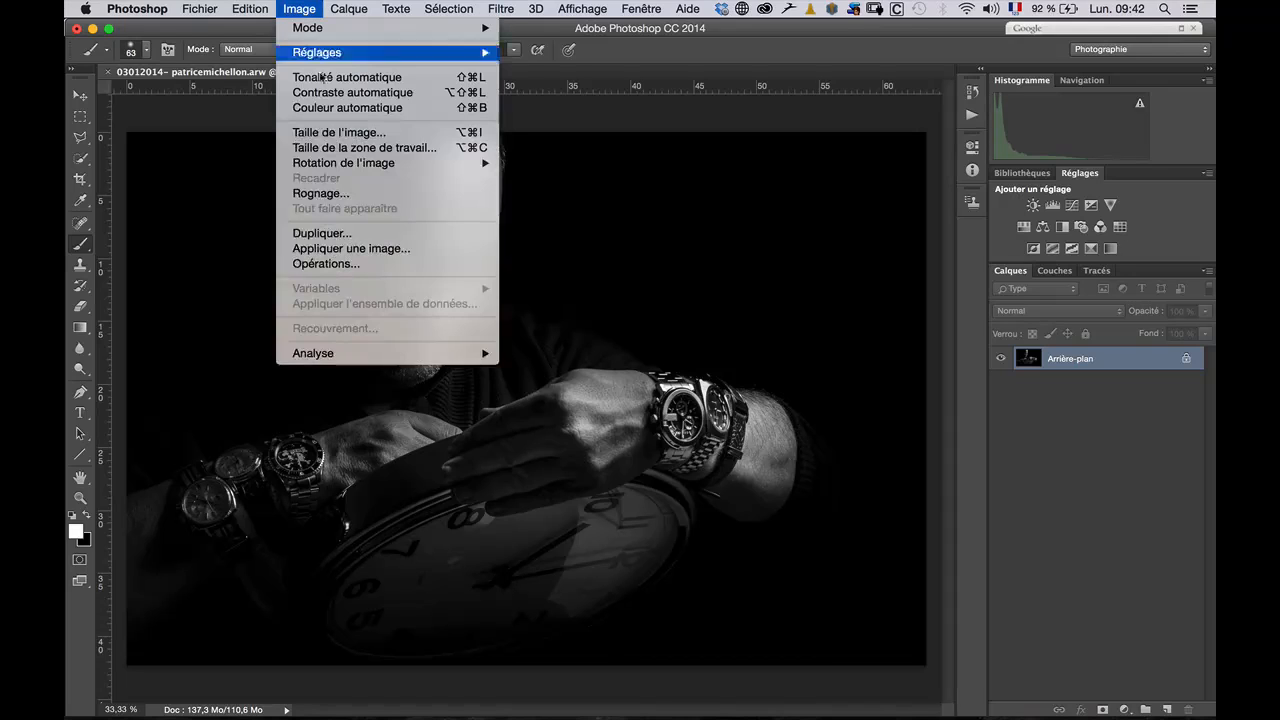
Resize the image to 2000 pixels wide with proportions linked and bicubic (dégradés lisses) resampling, and display it at 100 %
left_click(338, 132)
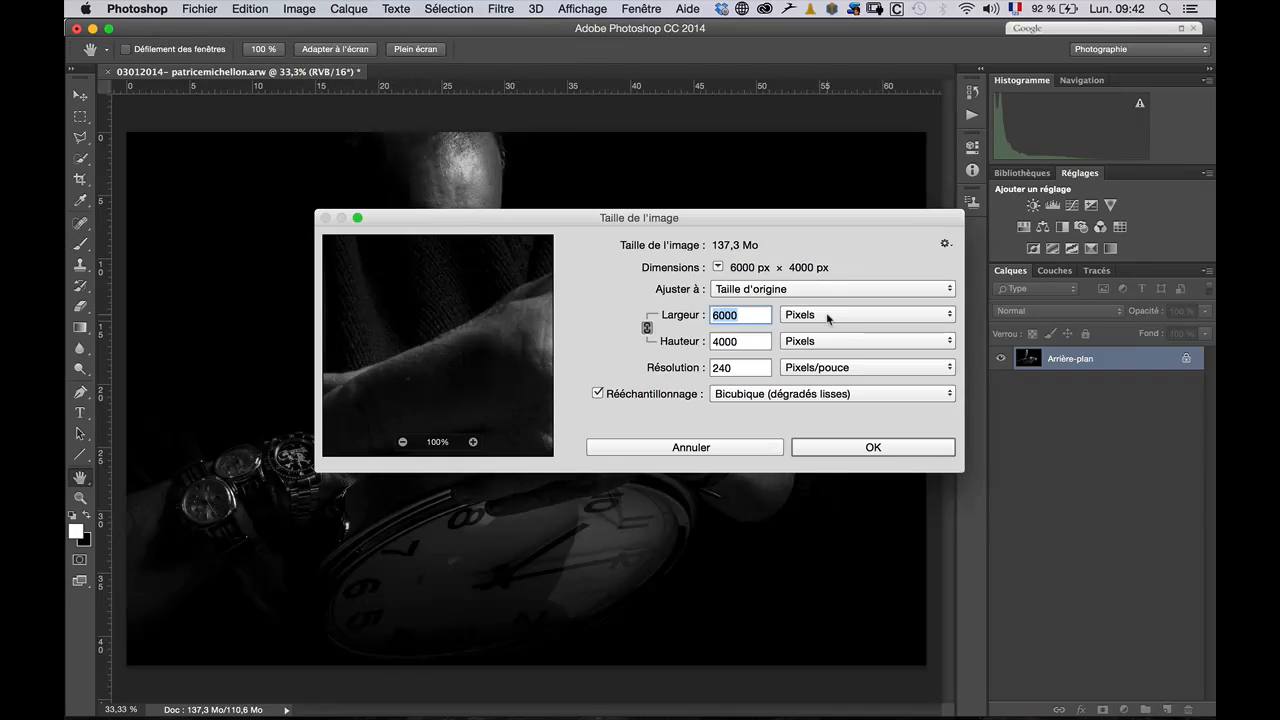
type("2000")
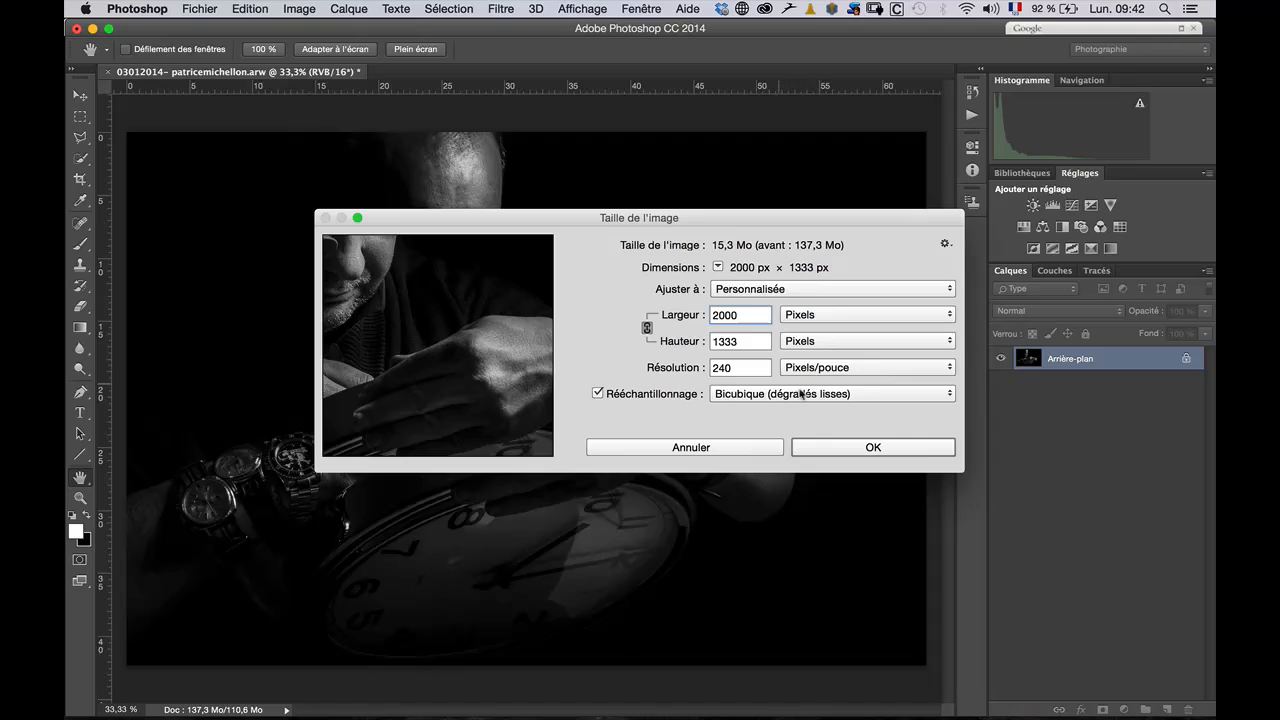
left_click(844, 447)
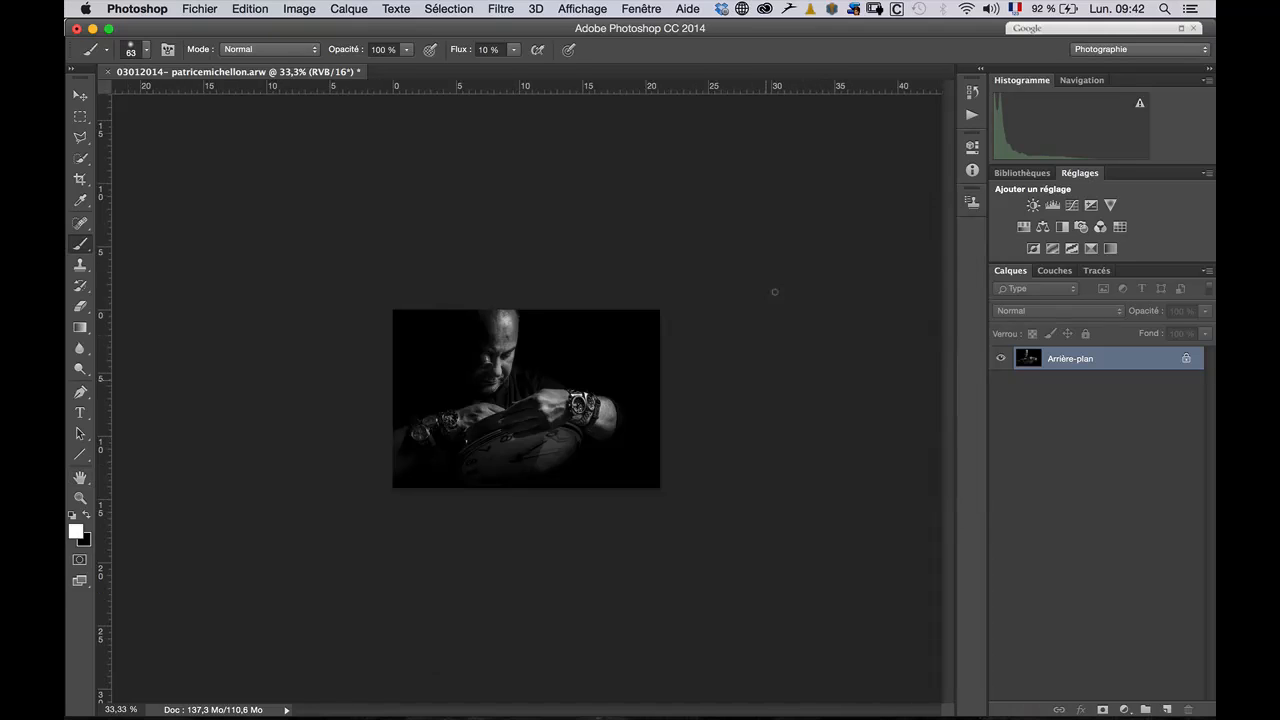
key("super+1")
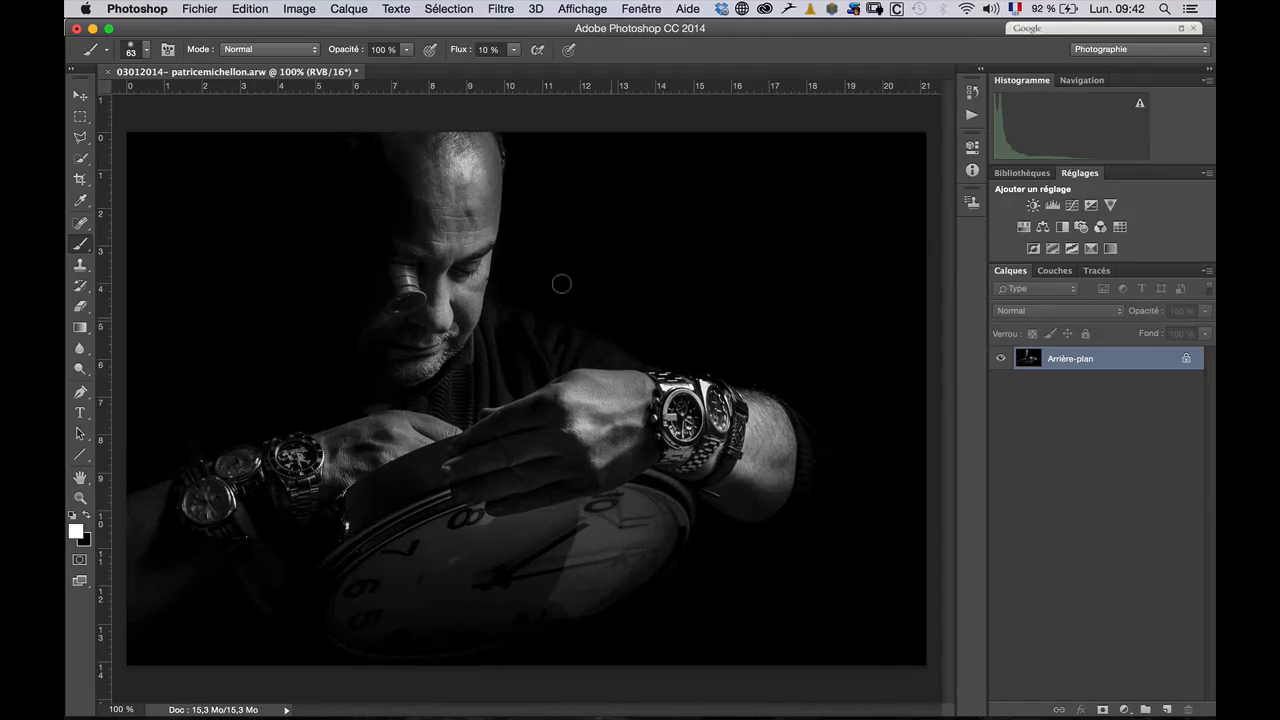
Sharpen the resized image with the Accentuation filter at a gain of 172 %, radius 0,2 pixels and threshold 0
left_click(501, 9)
mouse_move(590, 306)
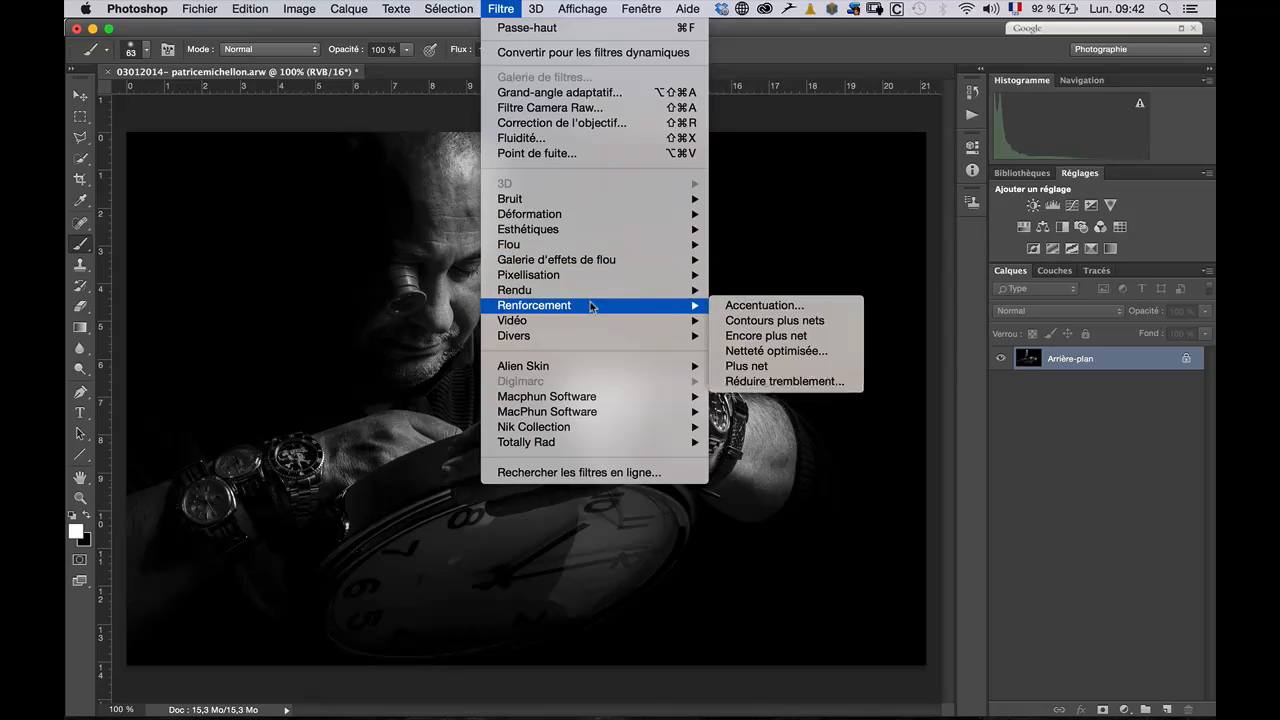
left_click(768, 305)
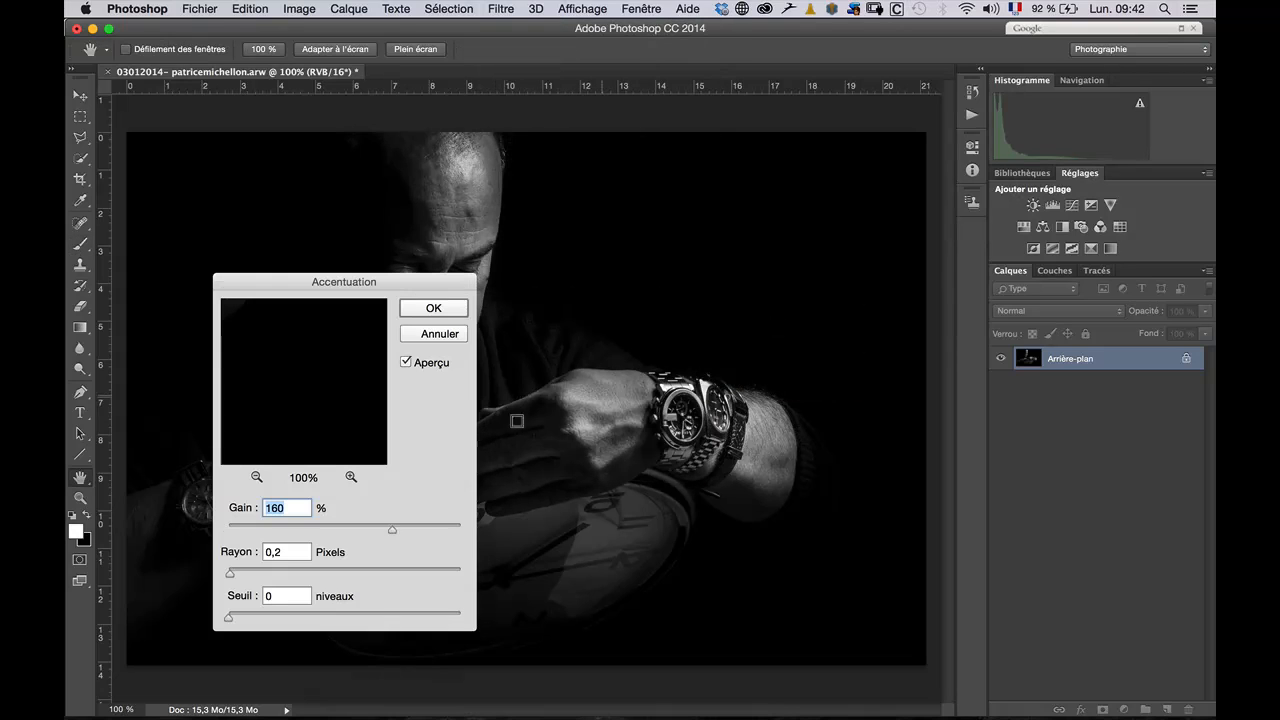
left_click_drag(414, 282, 881, 171)
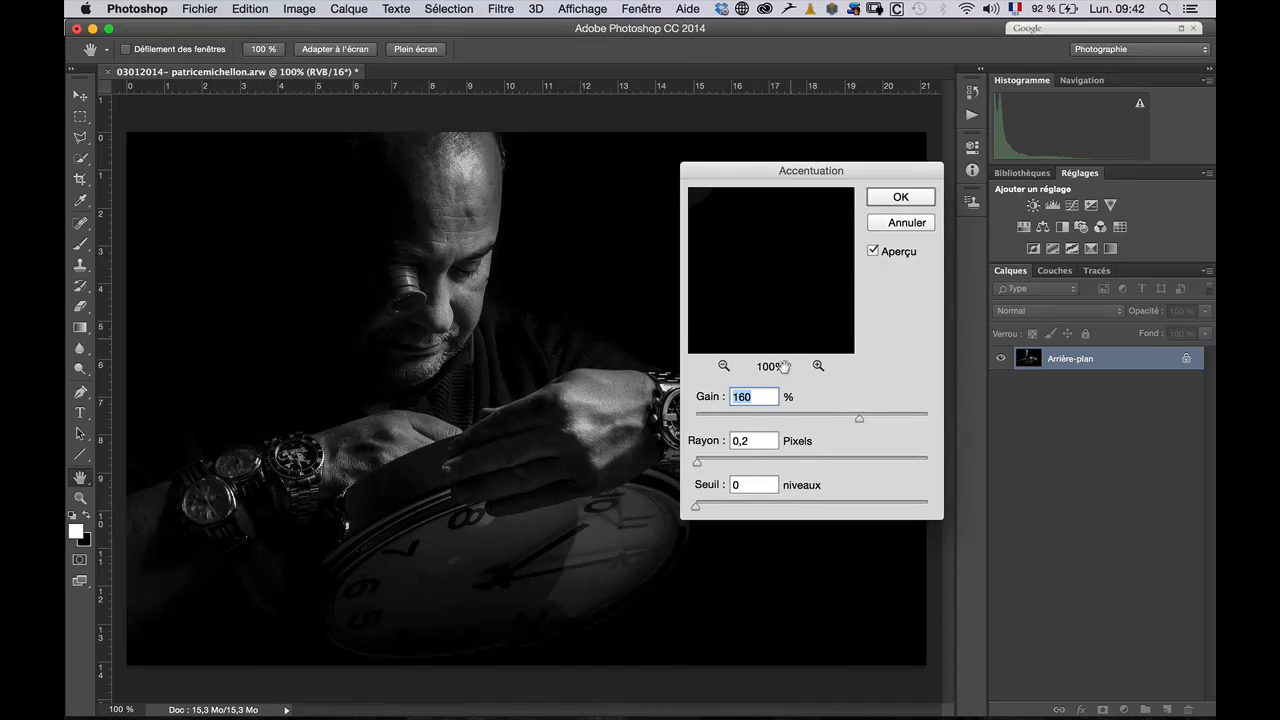
left_click_drag(862, 419, 866, 423)
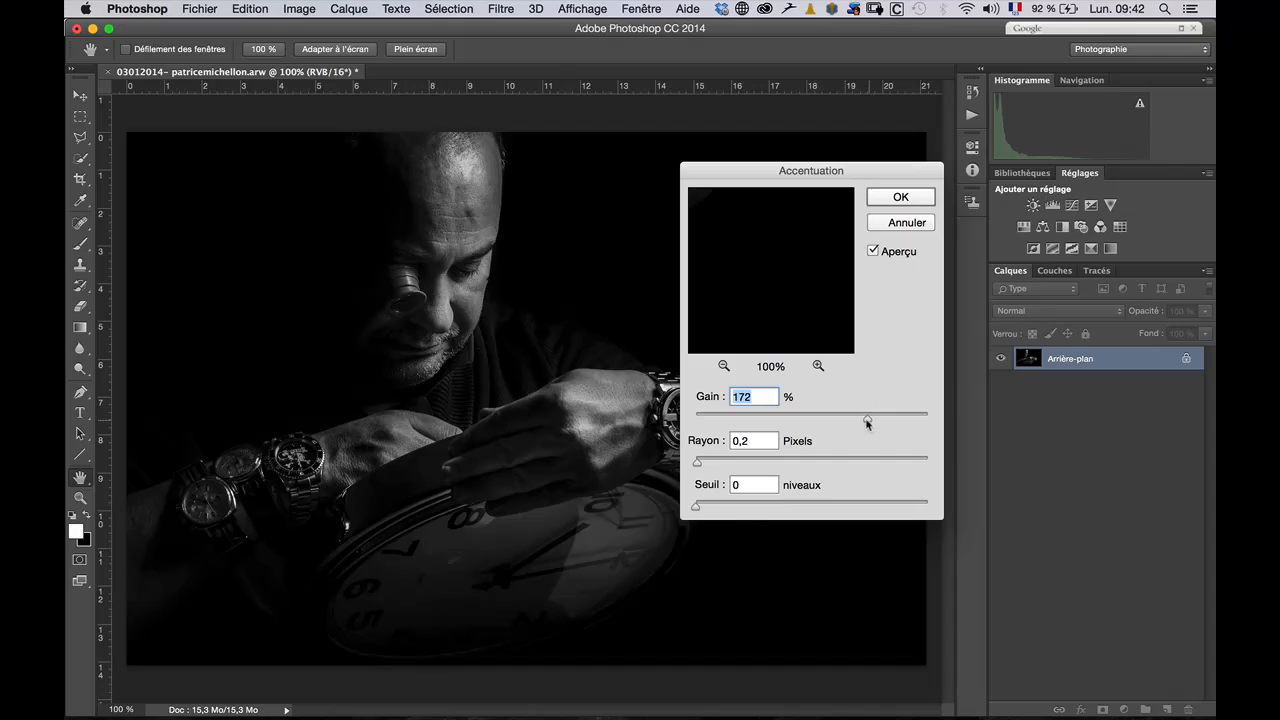
left_click(899, 199)
key("b")
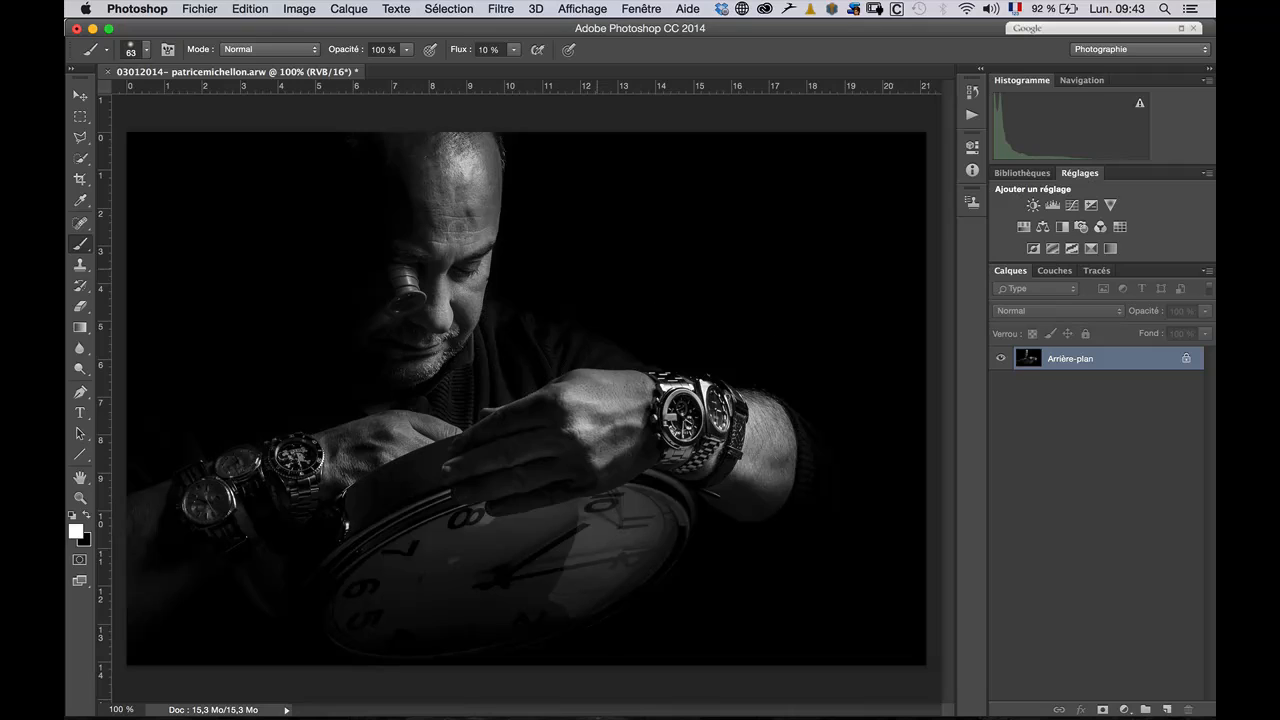
Review the JPEG export settings in Save for Web (Enregistrer pour le Web), and leave without exporting
left_click(205, 12)
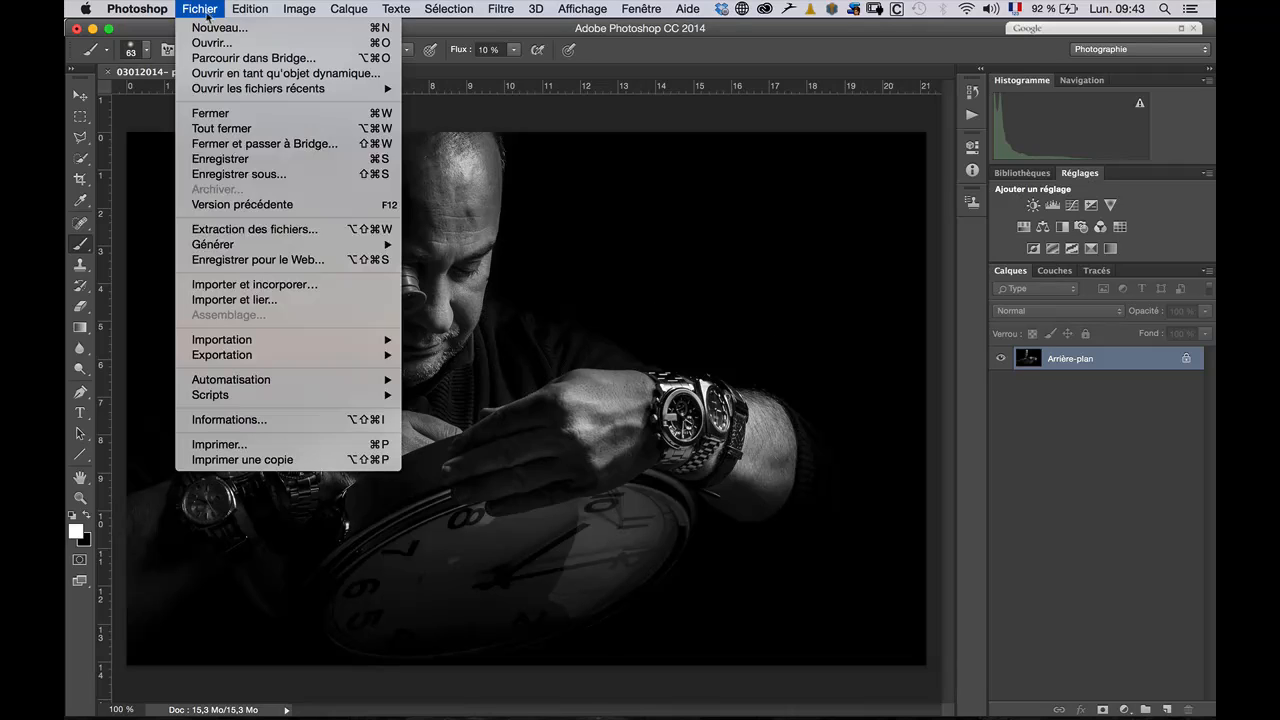
left_click(272, 263)
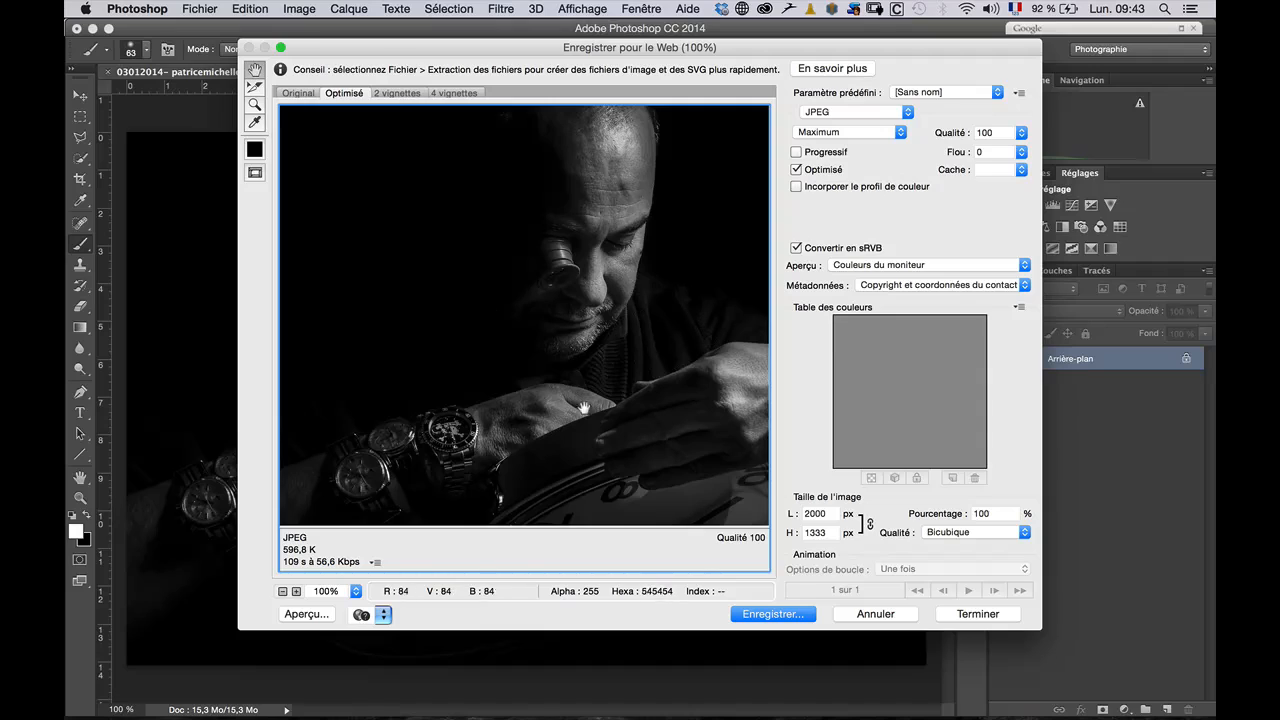
left_click(875, 613)
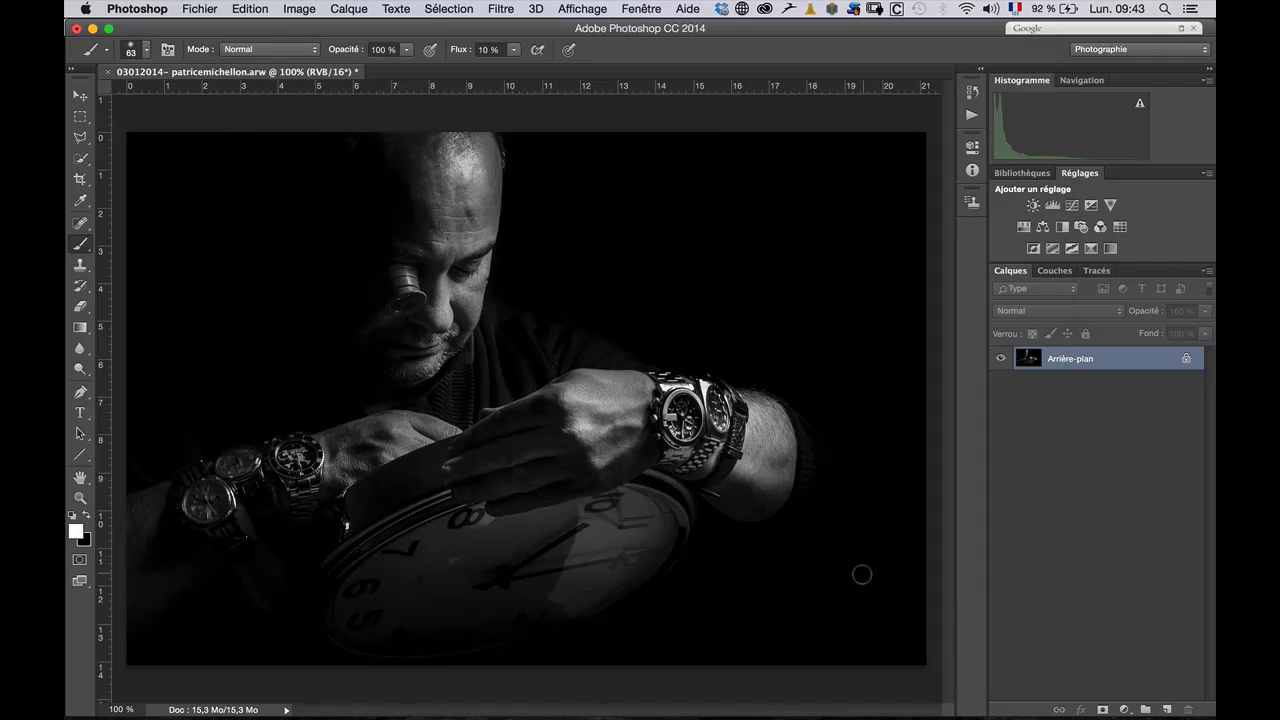